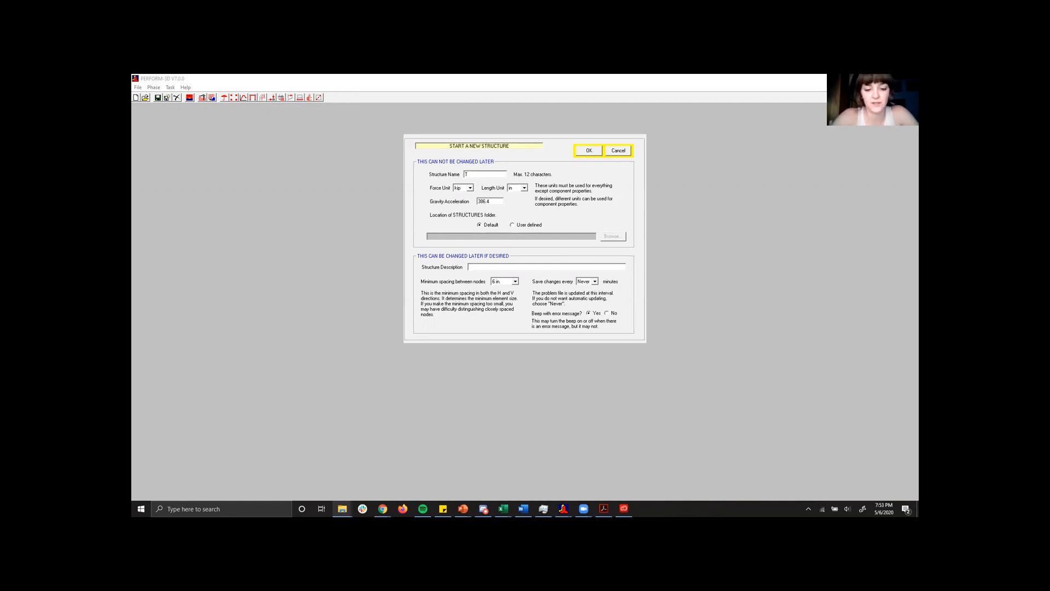
# Step: Name the new structure T&W RW2, with kip as force unit, in as length unit and gravity acceleration 386.4
pyautogui.write('&W RW2')
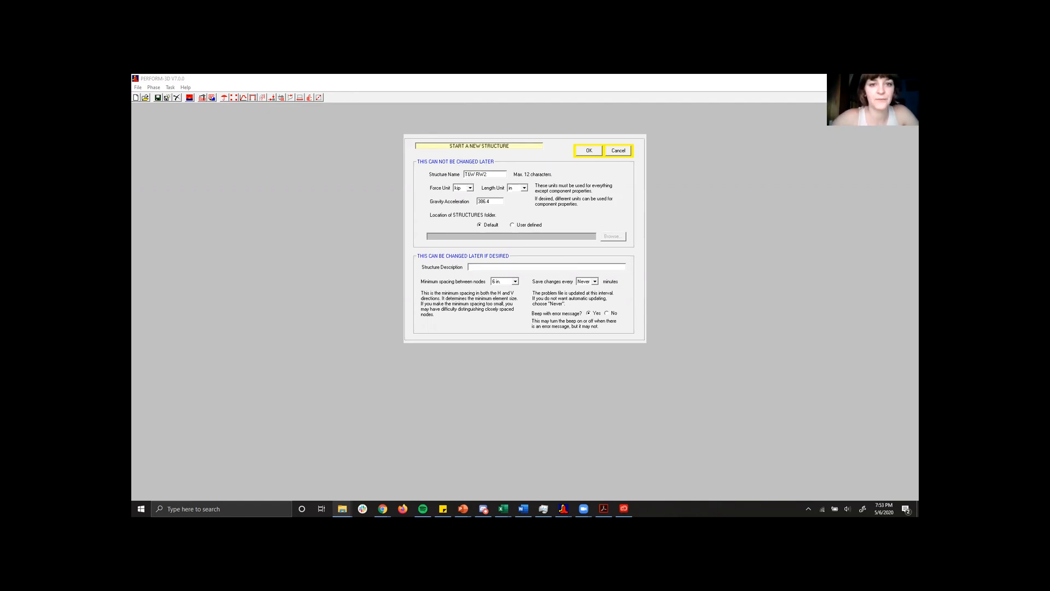
pyautogui.click(470, 188)
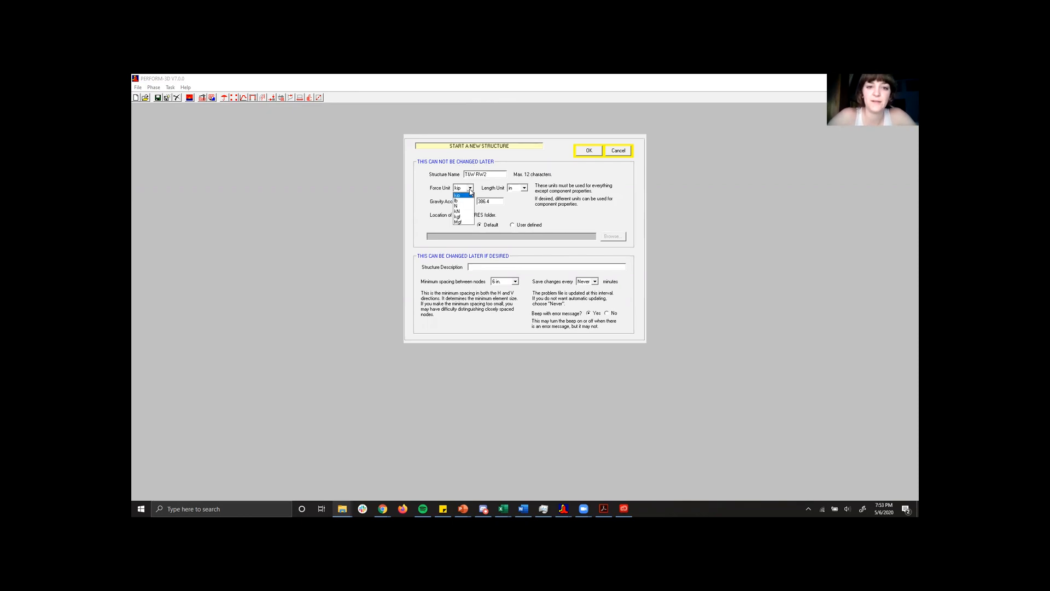
pyautogui.click(470, 191)
pyautogui.click(516, 189)
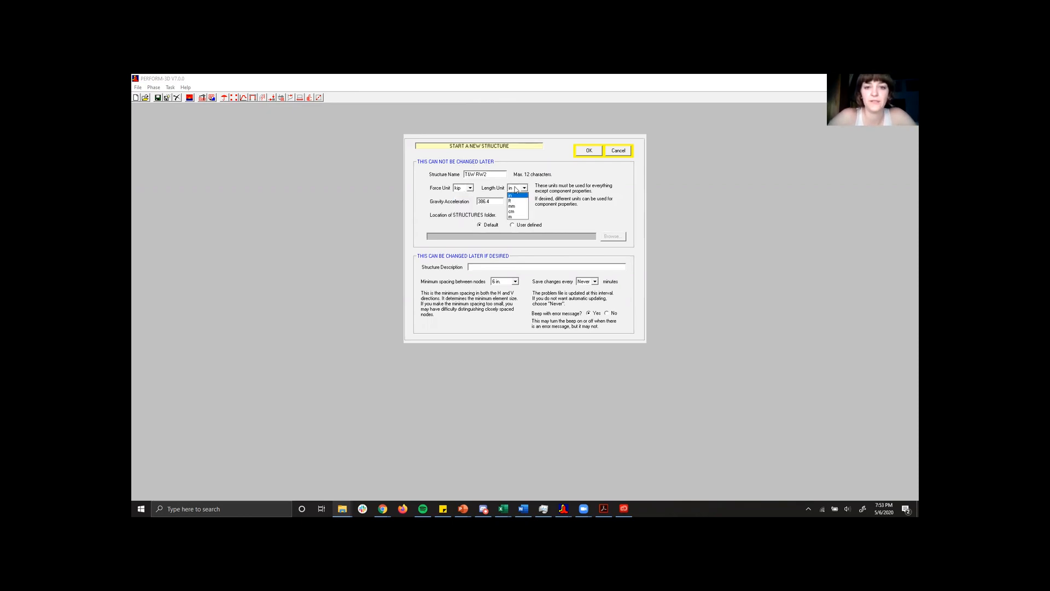
pyautogui.click(515, 190)
pyautogui.click(496, 202)
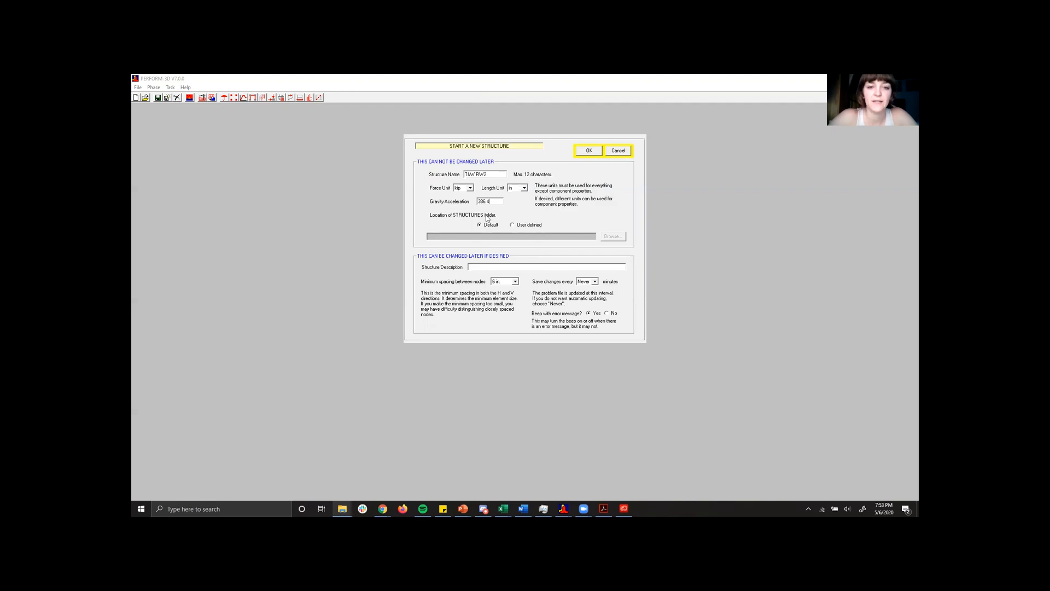
# Step: Set a user-defined location for the structures folder, choosing ARCE 511 inside Documents
pyautogui.click(512, 226)
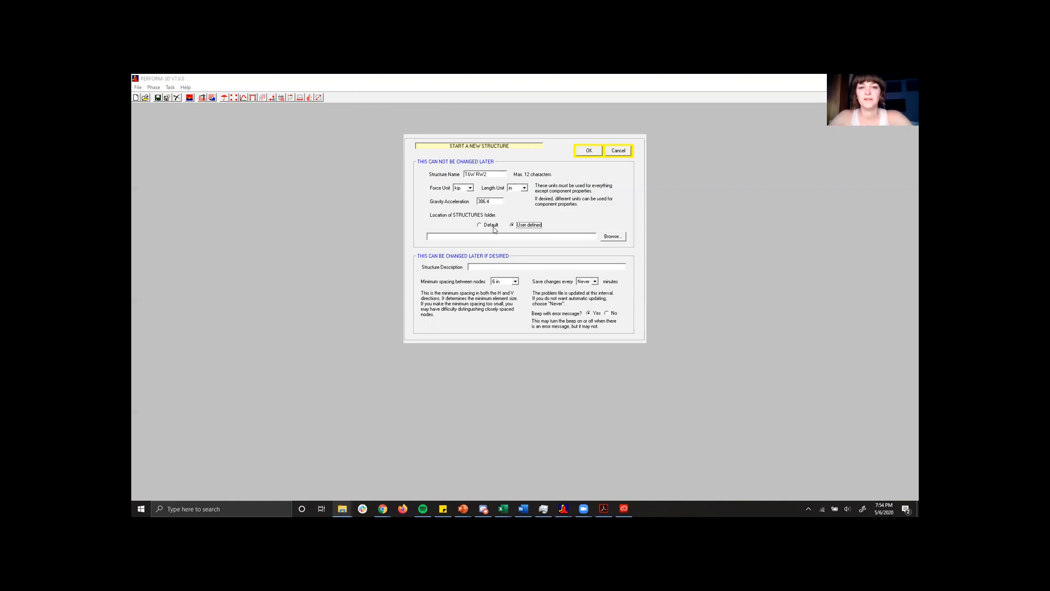
pyautogui.click(611, 236)
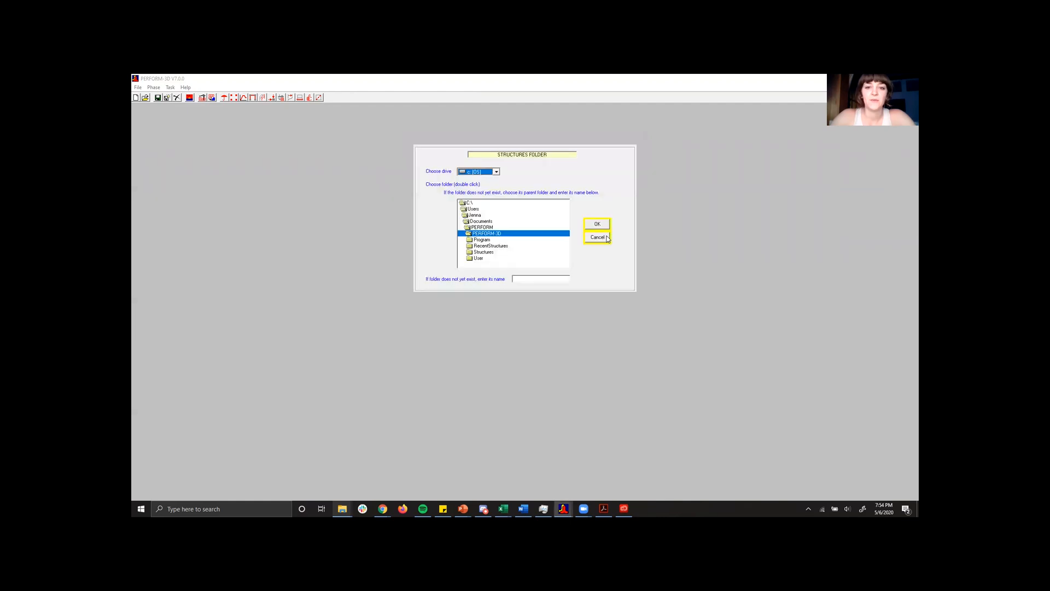
pyautogui.doubleClick(476, 222)
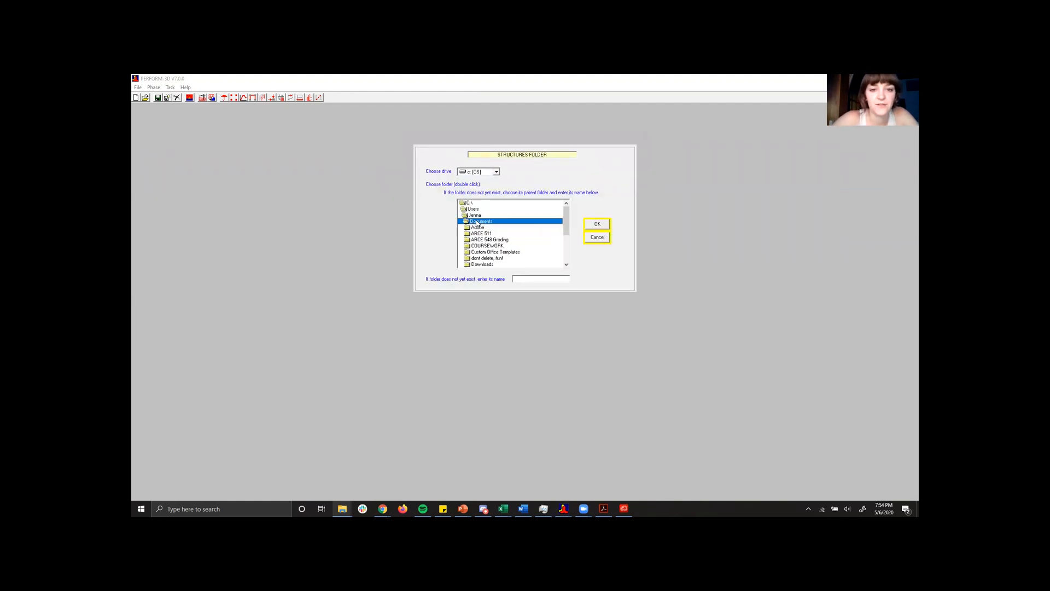
pyautogui.doubleClick(479, 234)
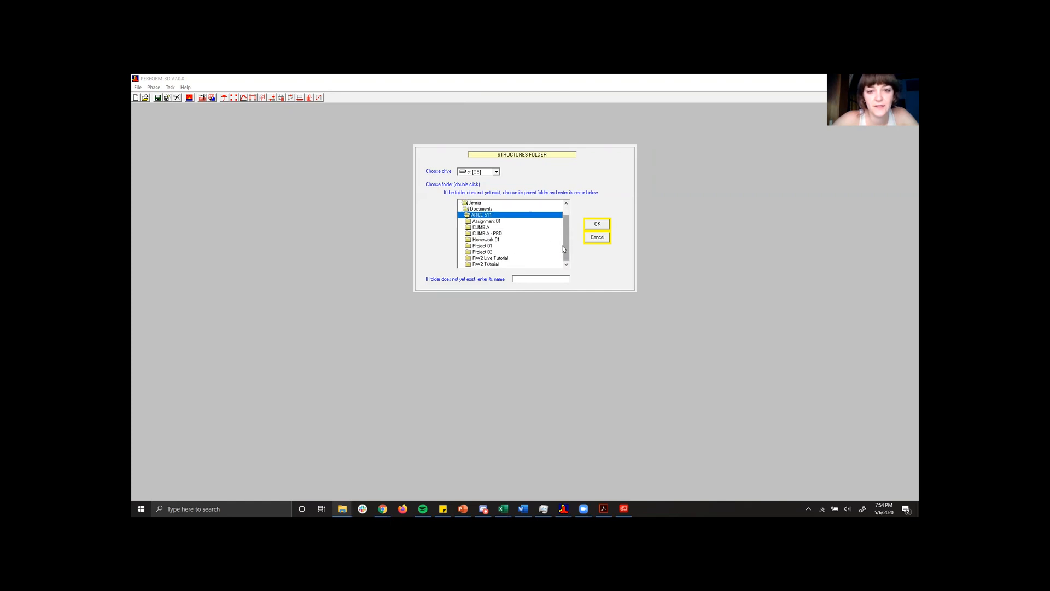
pyautogui.click(492, 258)
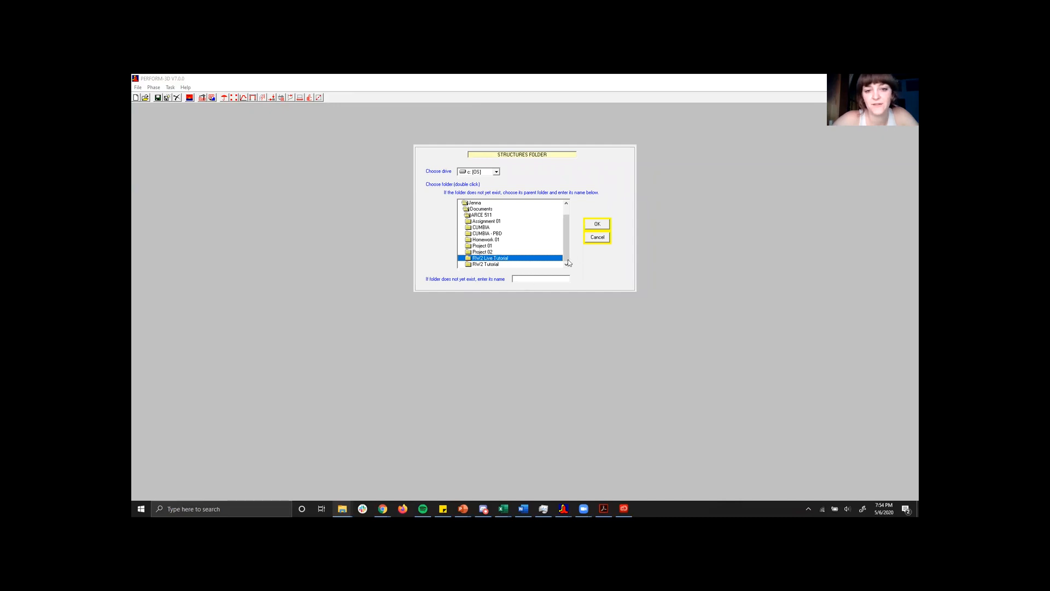
pyautogui.click(598, 226)
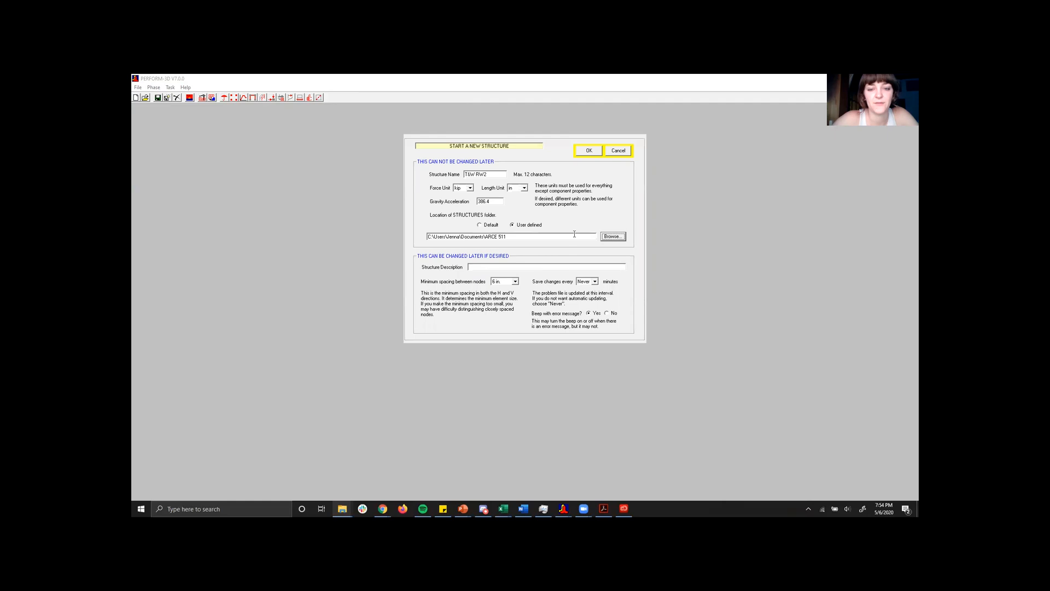
# Step: Enter T&W RW2 as the structure description
pyautogui.click(528, 267)
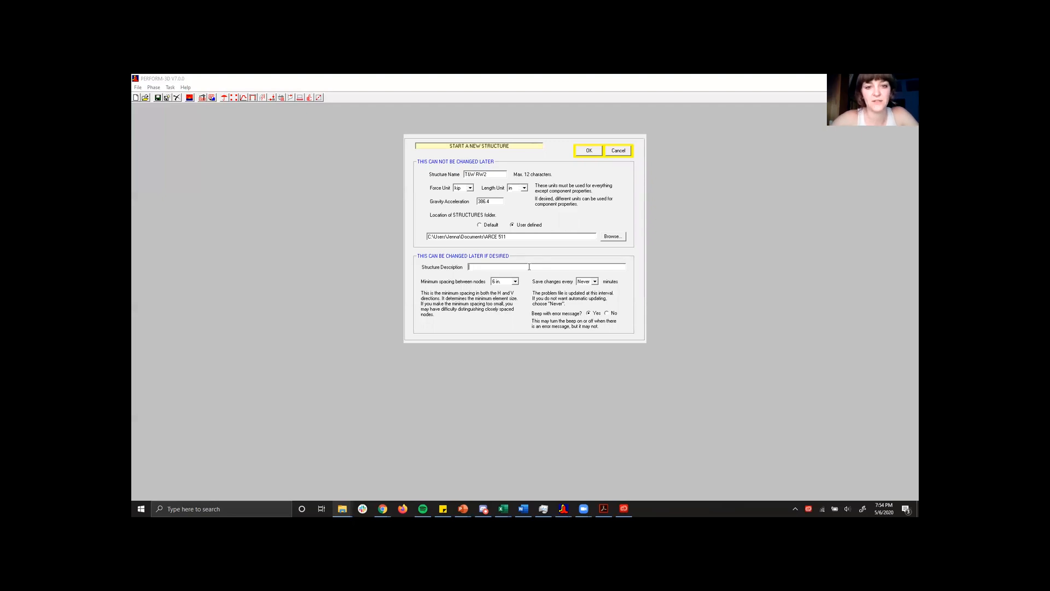
pyautogui.hotkey('shift', 'Tab')
pyautogui.hotkey('ctrl', 'c')
pyautogui.click(532, 265)
pyautogui.hotkey('ctrl', 'v')
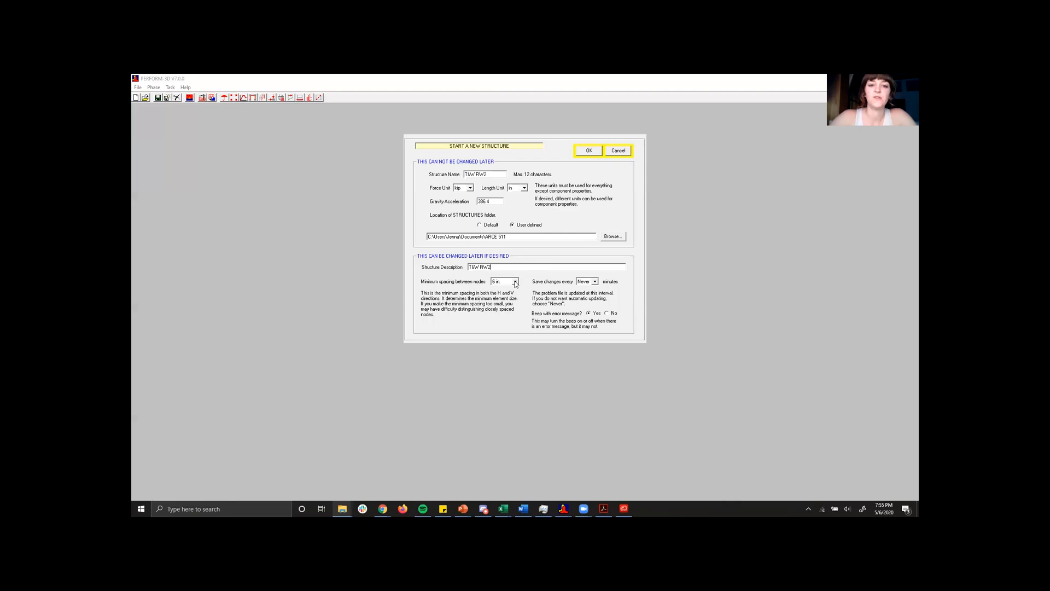
# Step: Choose a 6 in minimum node spacing and saving every 10 minutes, and create the structure
pyautogui.click(515, 282)
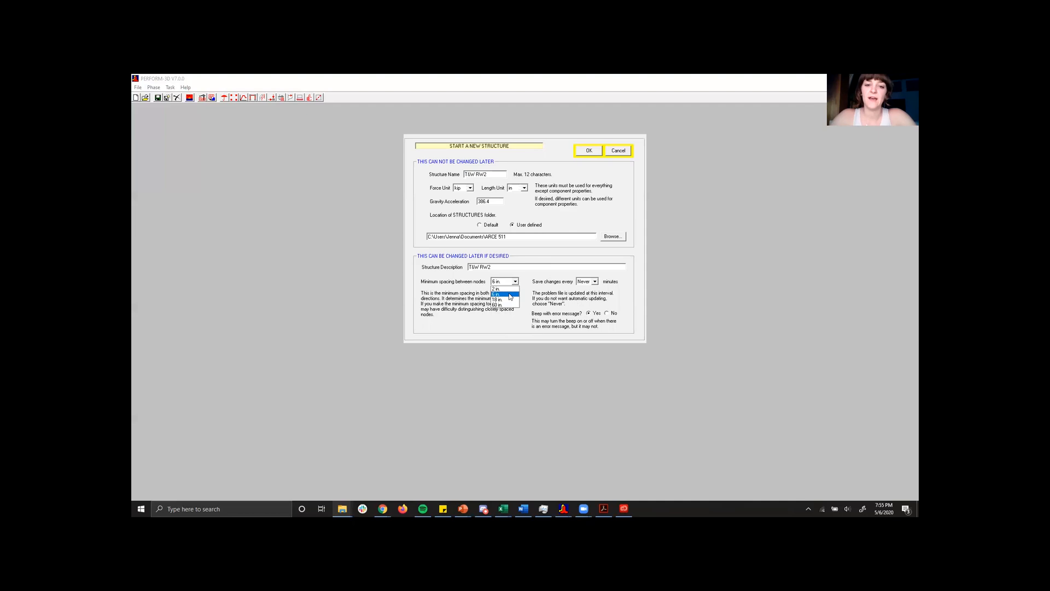
pyautogui.click(509, 295)
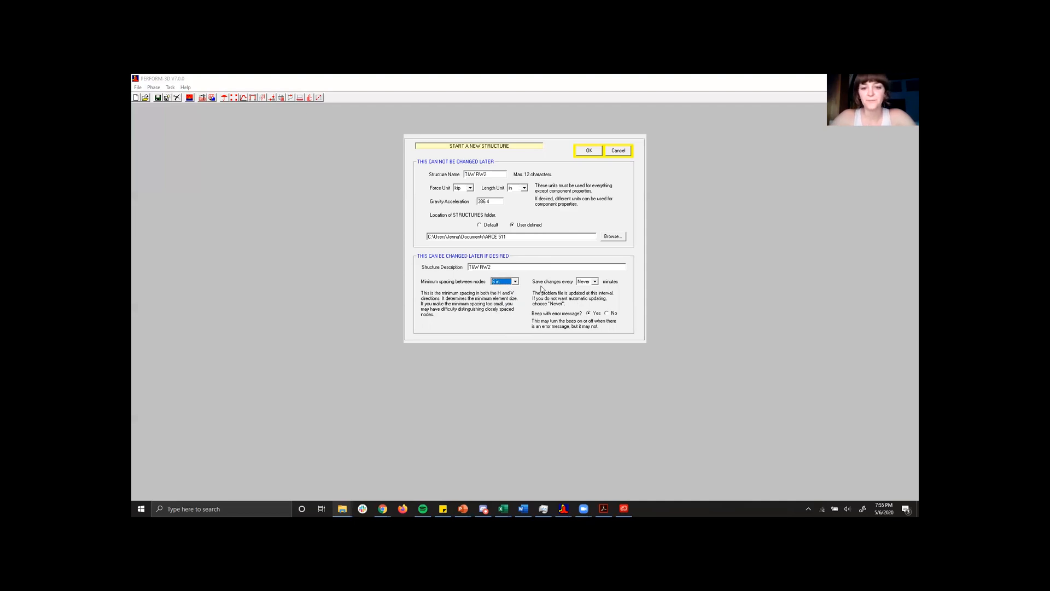
pyautogui.click(594, 283)
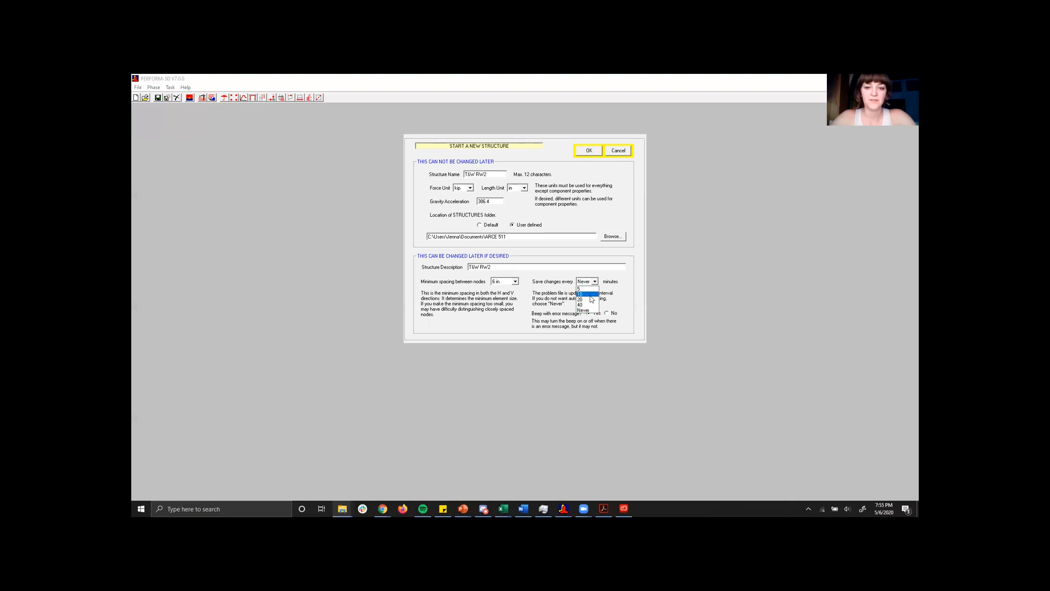
pyautogui.click(590, 295)
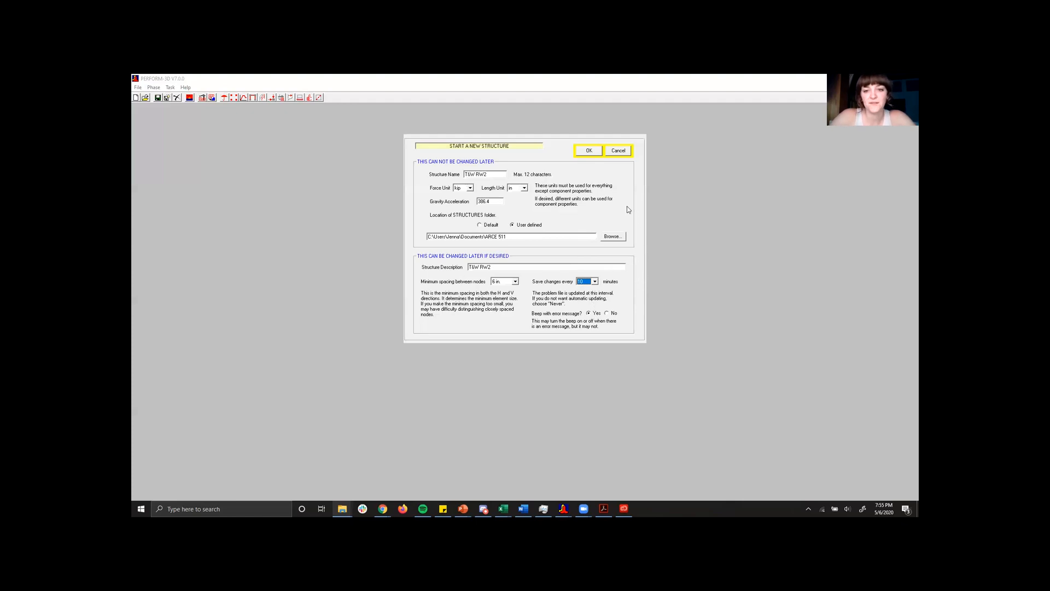
pyautogui.click(588, 153)
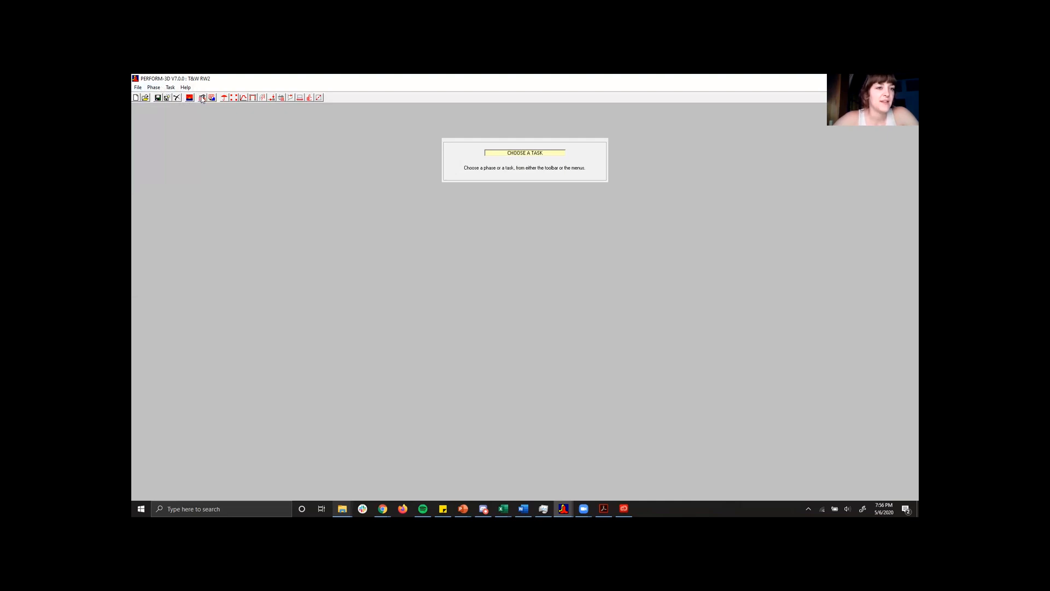
pyautogui.click(139, 89)
pyautogui.moveTo(147, 89)
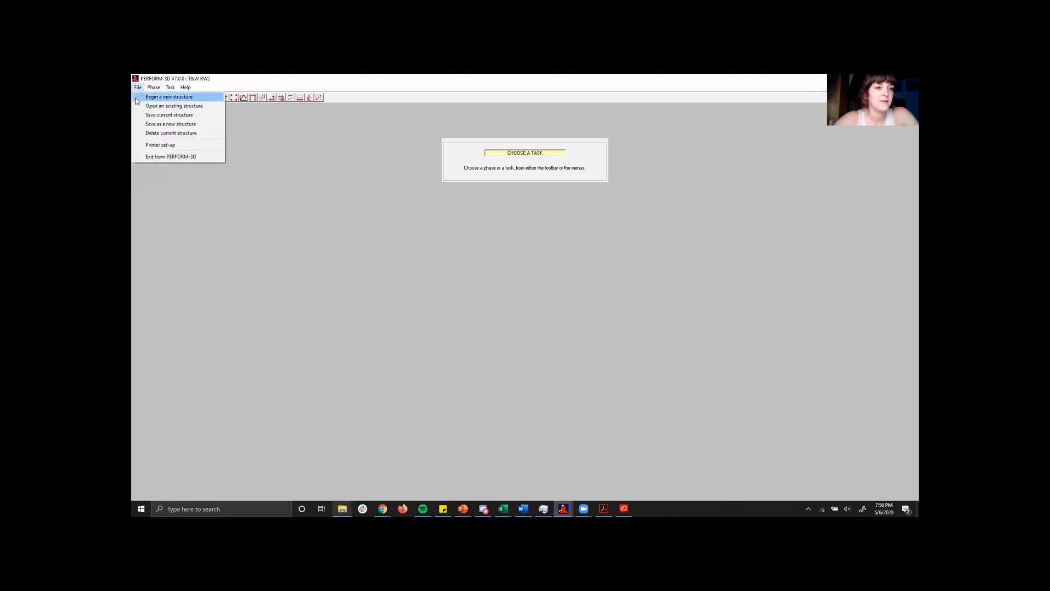
pyautogui.click(236, 128)
pyautogui.click(161, 89)
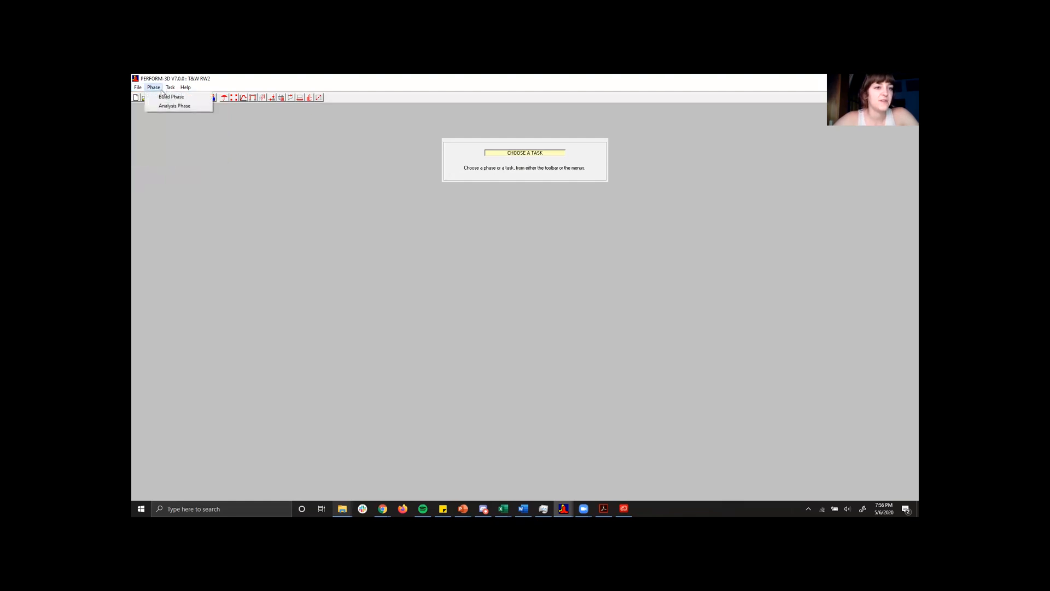
# Step: Save the structure to enter the Analysis phase, and return to the Build phase
pyautogui.click(164, 107)
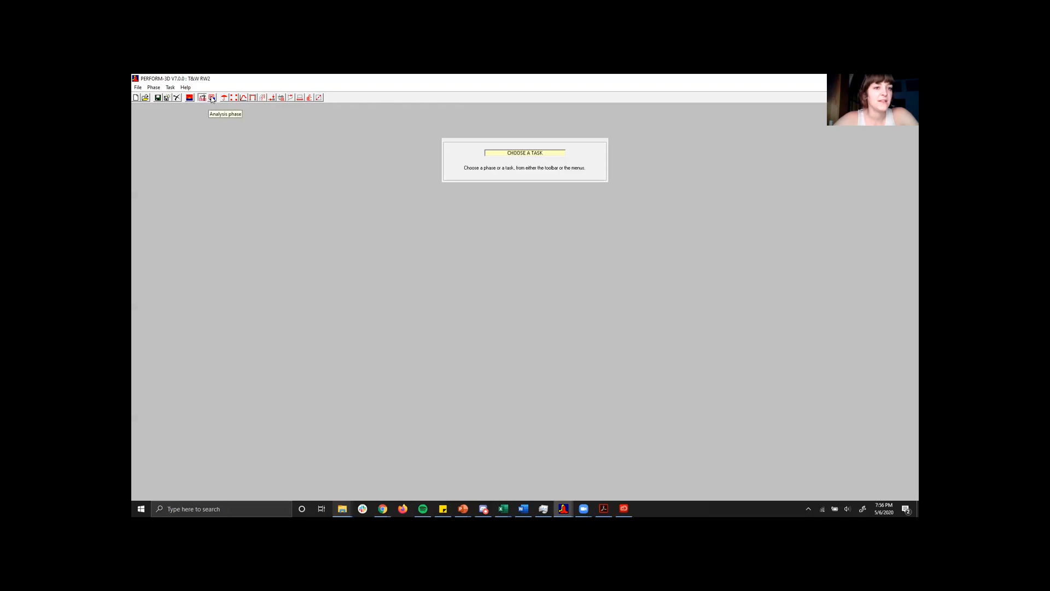
pyautogui.click(212, 98)
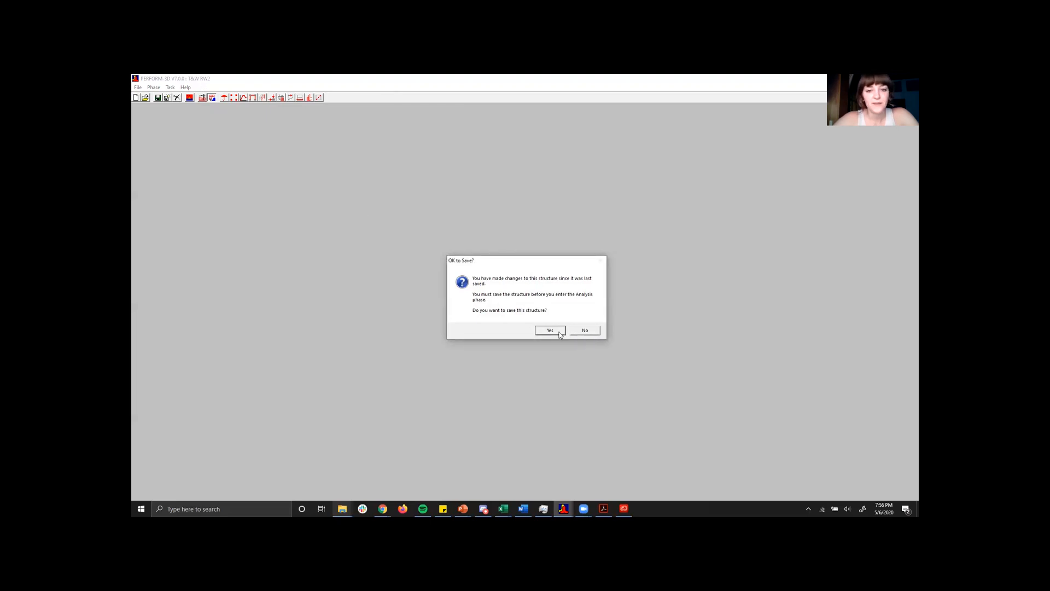
pyautogui.click(550, 331)
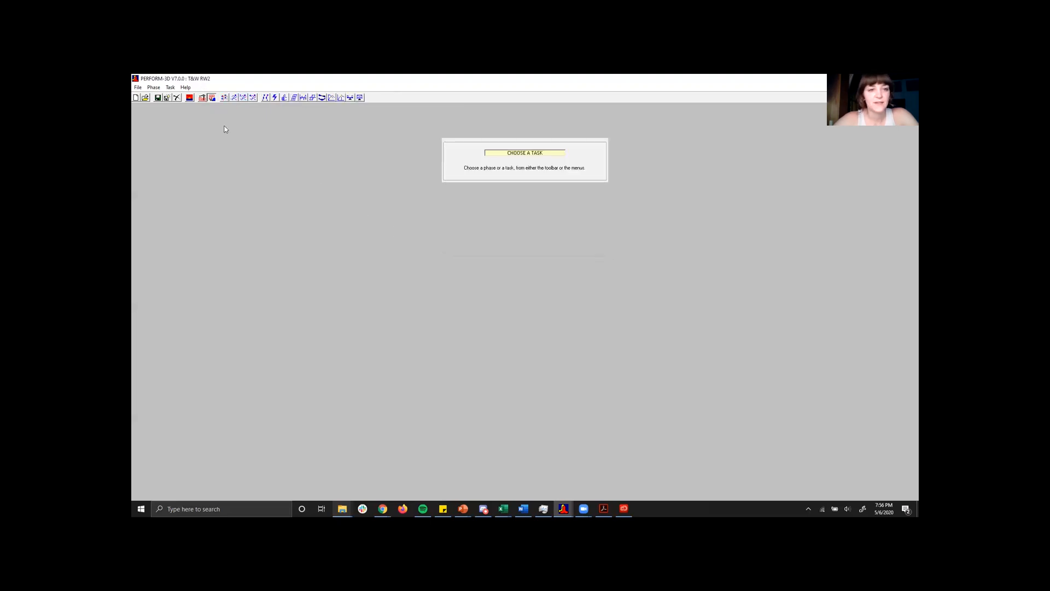
pyautogui.click(202, 99)
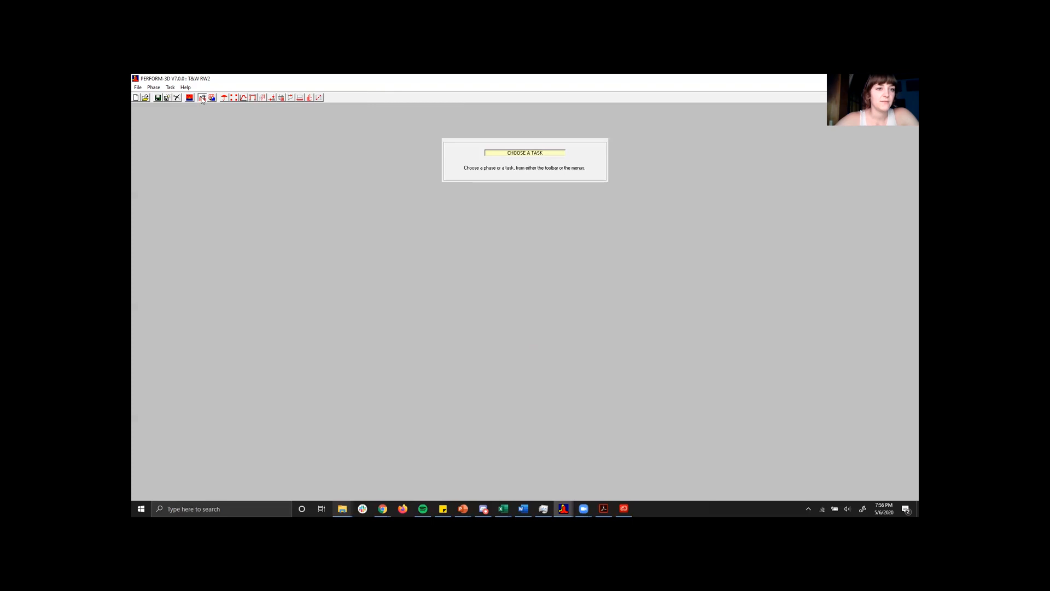
pyautogui.click(167, 89)
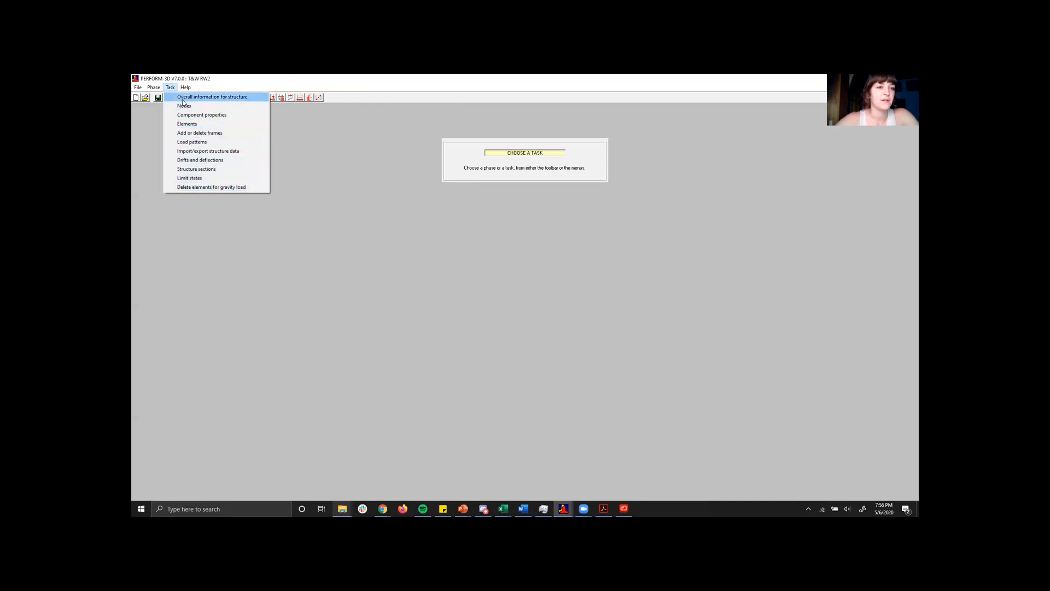
pyautogui.click(227, 87)
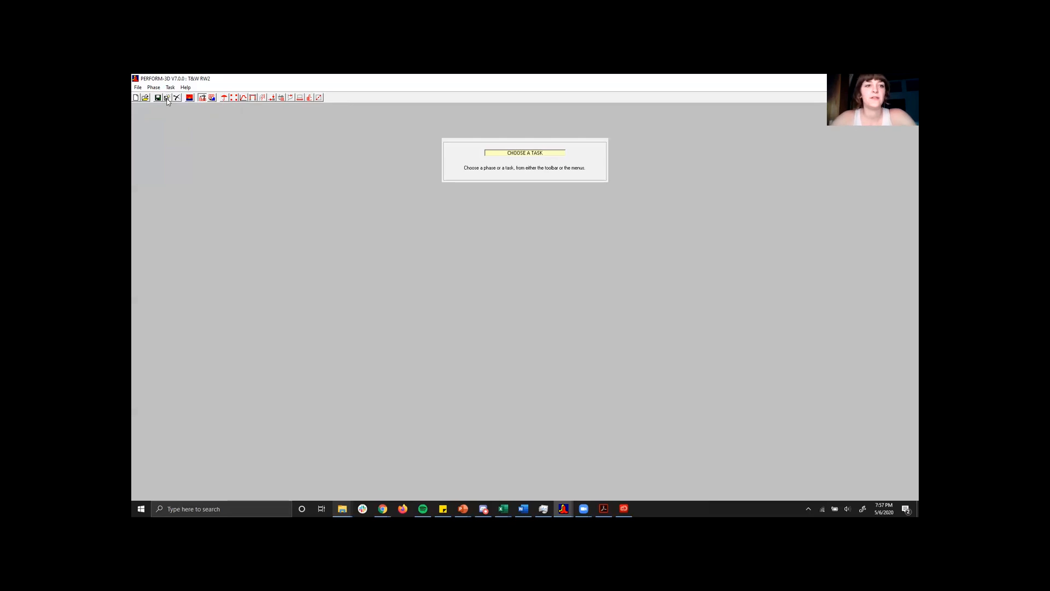
pyautogui.click(167, 98)
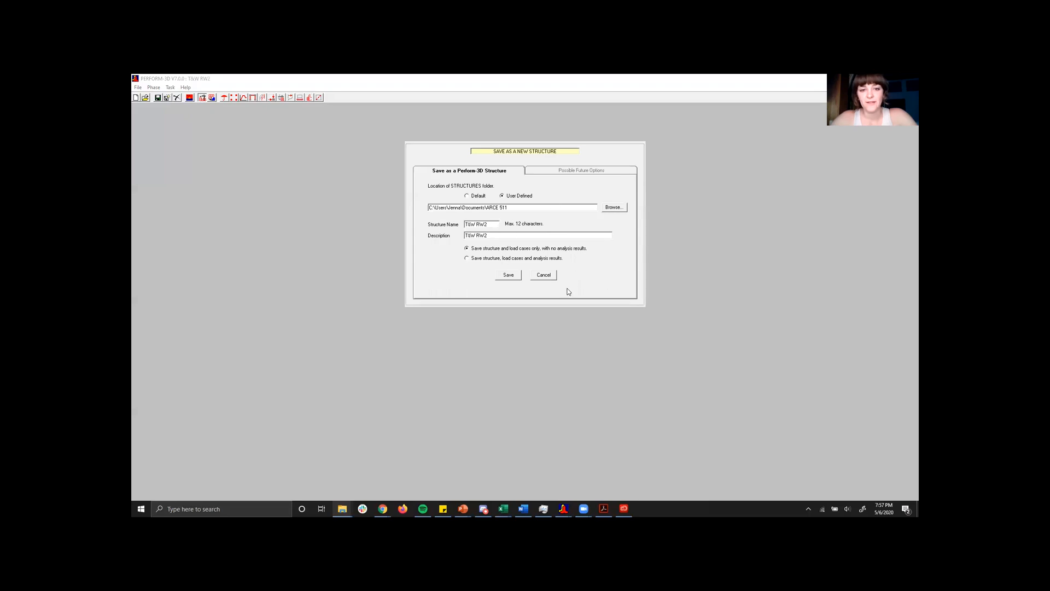
pyautogui.click(516, 234)
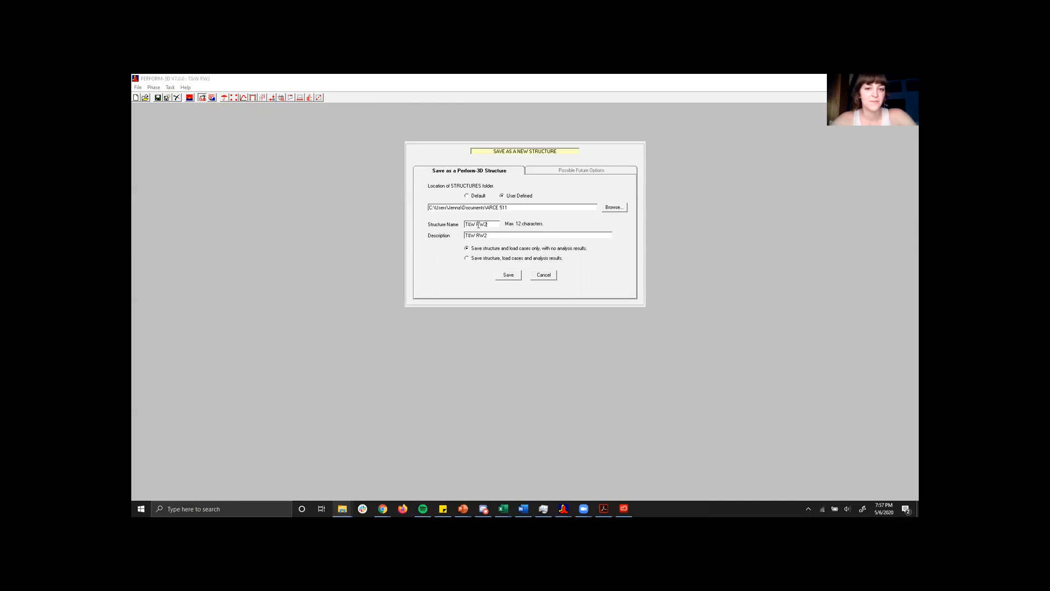
pyautogui.click(551, 276)
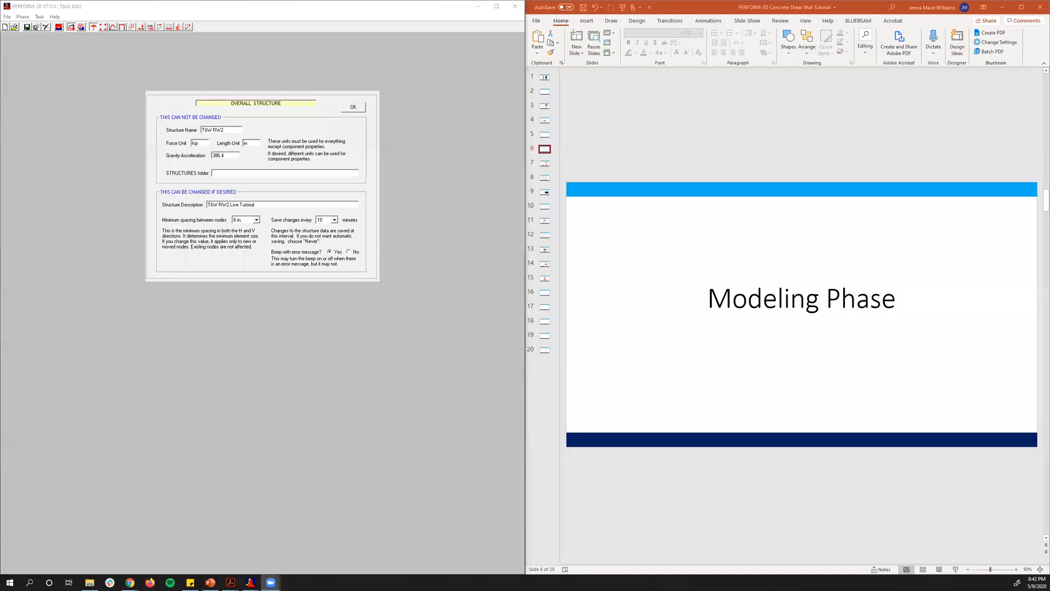
# Step: Open the Nodes task in PERFORM-3D and show the node layout on slide 7 in PowerPoint
pyautogui.click(578, 485)
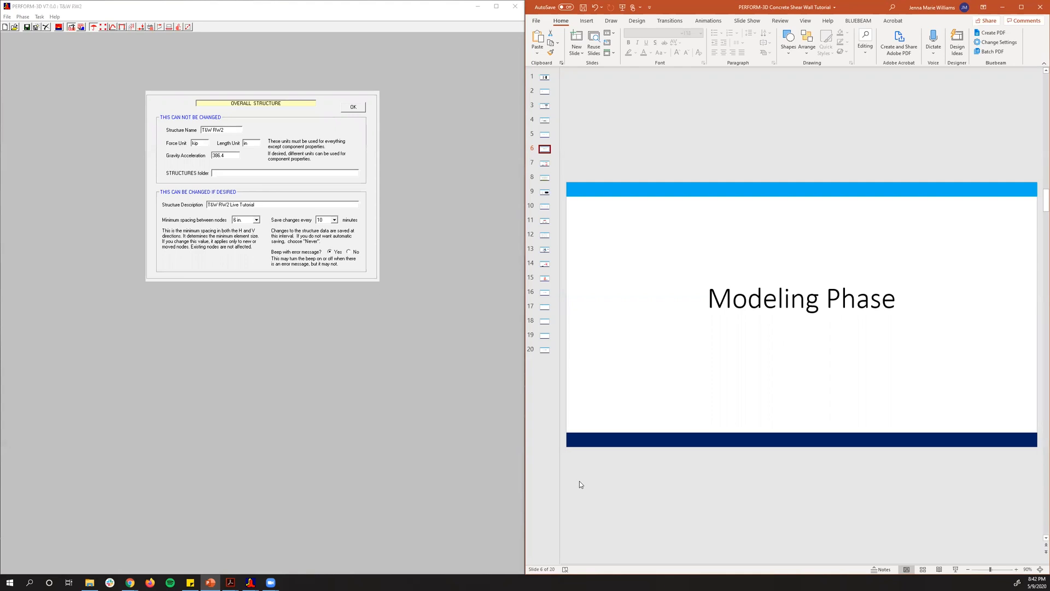
pyautogui.click(107, 37)
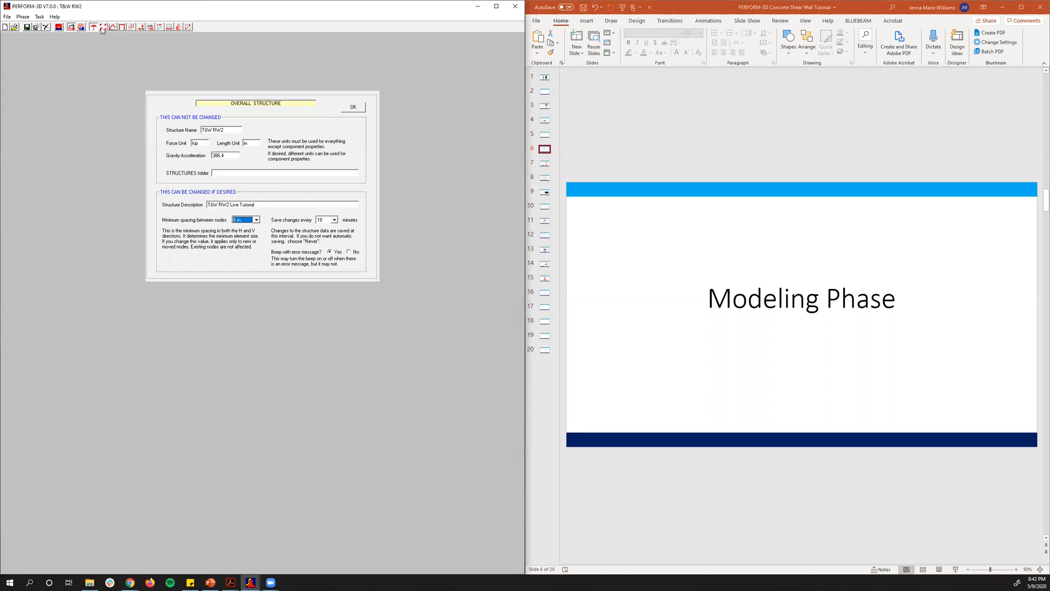
pyautogui.click(102, 28)
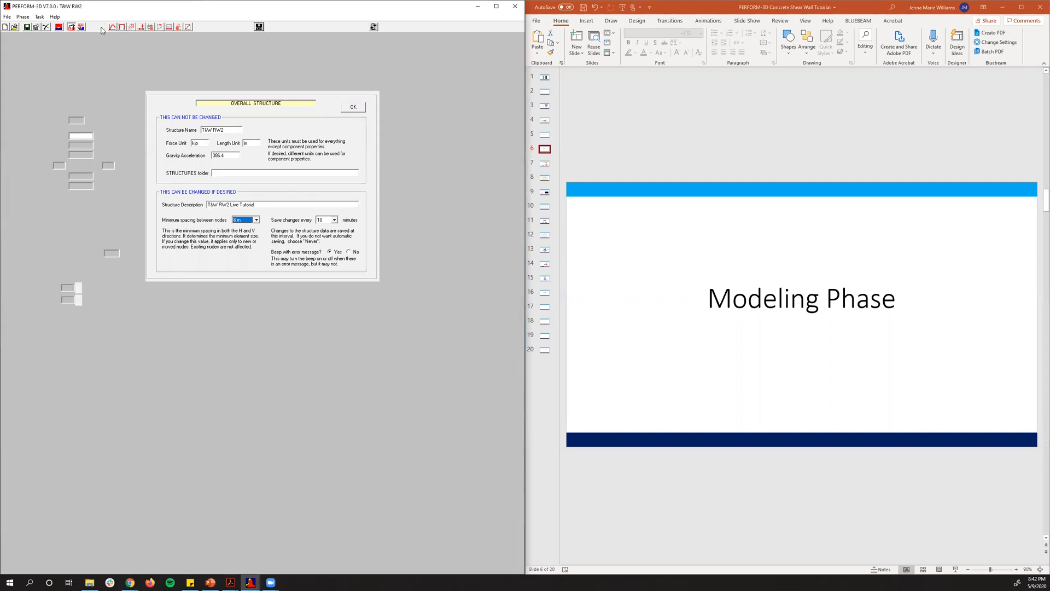
pyautogui.click(548, 165)
pyautogui.click(544, 163)
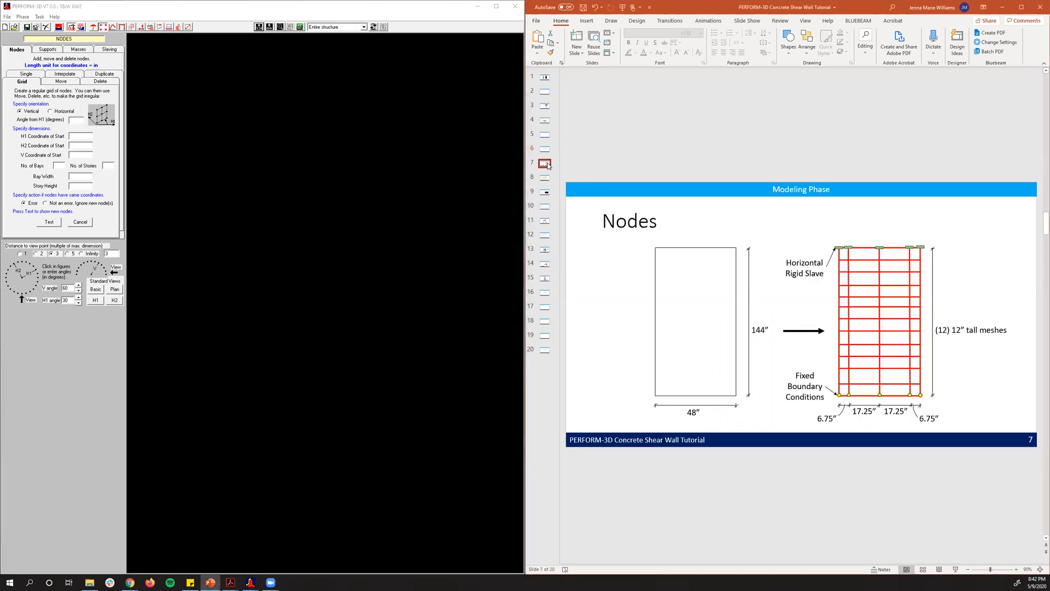
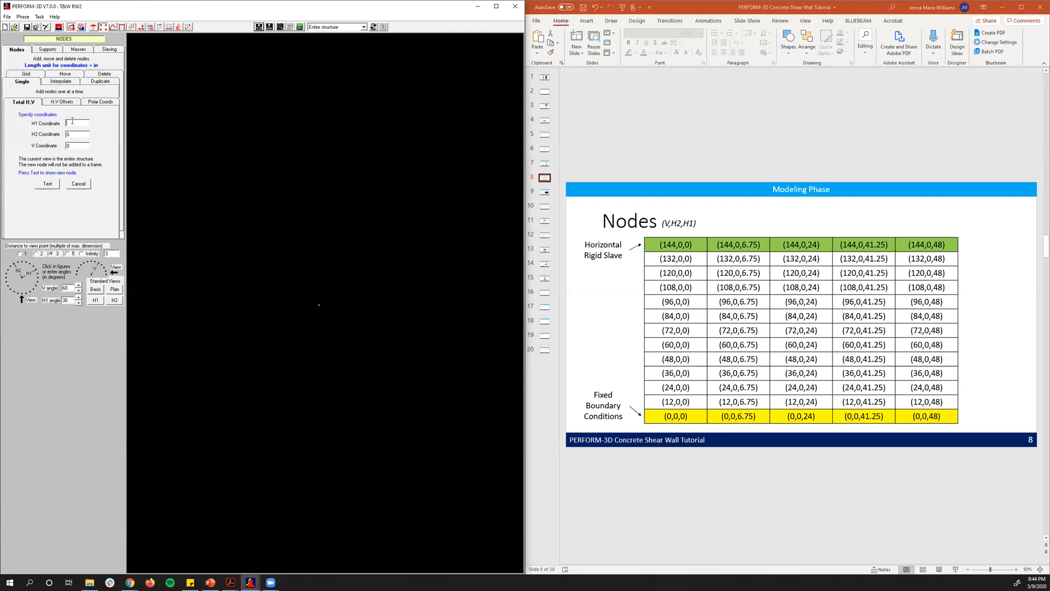
# Step: Add a single node at H1 6.75, H2 0, V 0 and show the model in the H2 standard view
pyautogui.write('6.75')
pyautogui.click(53, 184)
pyautogui.click(47, 184)
pyautogui.click(112, 289)
pyautogui.click(97, 301)
pyautogui.click(115, 300)
# Step: Add a single node at H1 24, H2 0, V 0
pyautogui.click(82, 123)
pyautogui.moveTo(500, 306)
pyautogui.click(73, 125)
pyautogui.write('2')
pyautogui.click(75, 135)
pyautogui.write('00')
pyautogui.click(55, 185)
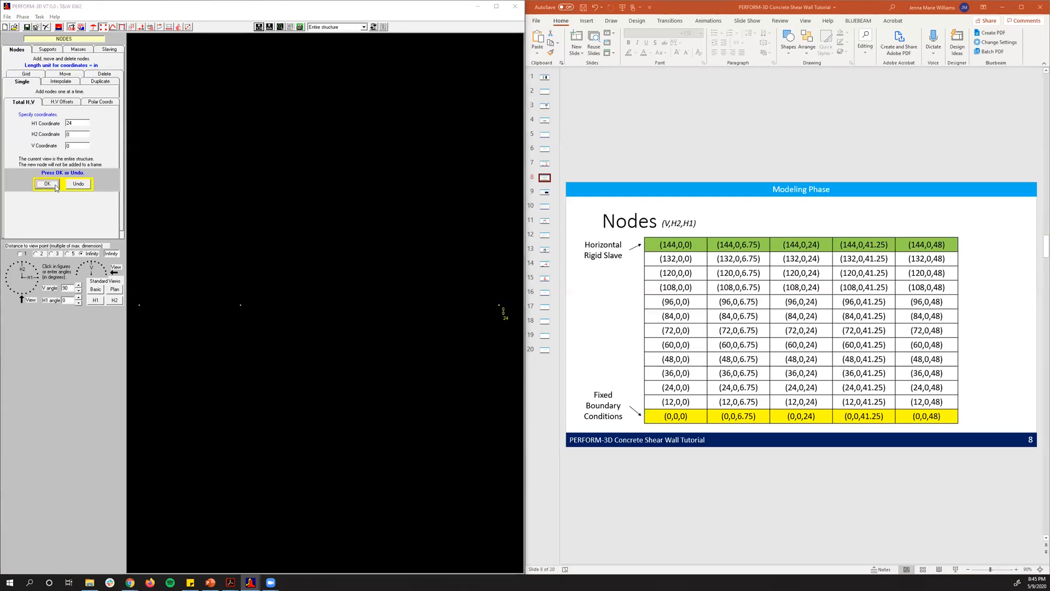
pyautogui.click(55, 186)
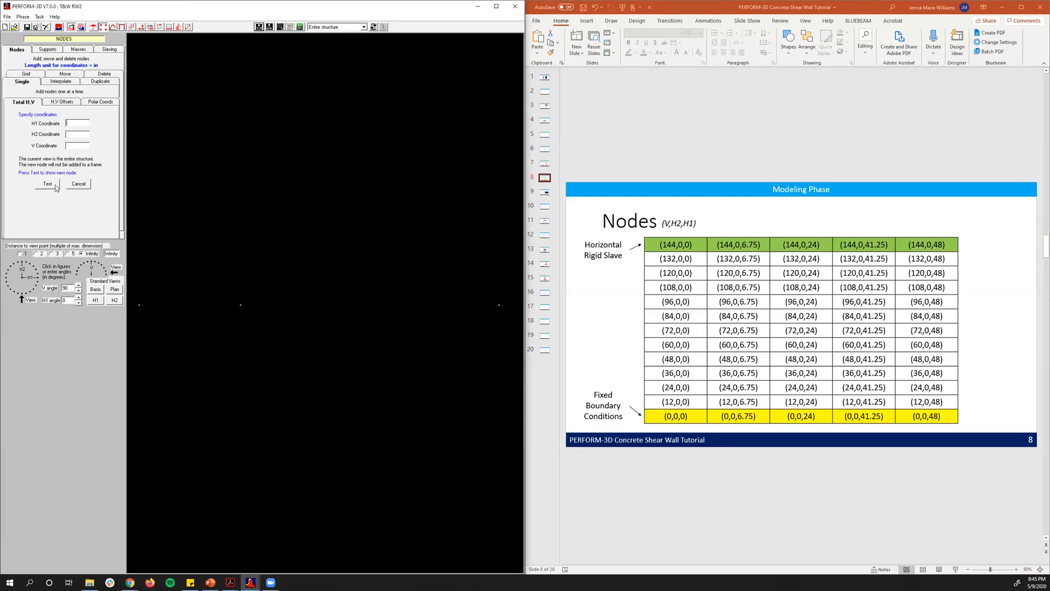
pyautogui.click(71, 123)
pyautogui.write('0')
pyautogui.click(71, 134)
pyautogui.write('0')
pyautogui.click(71, 146)
pyautogui.write('41.25')
pyautogui.click(53, 185)
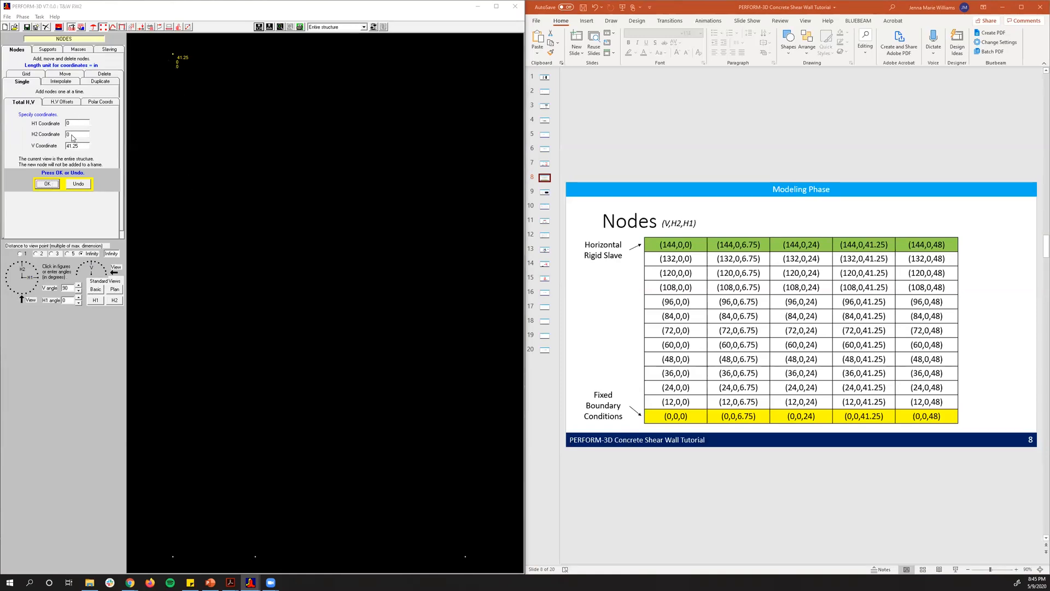
pyautogui.click(87, 184)
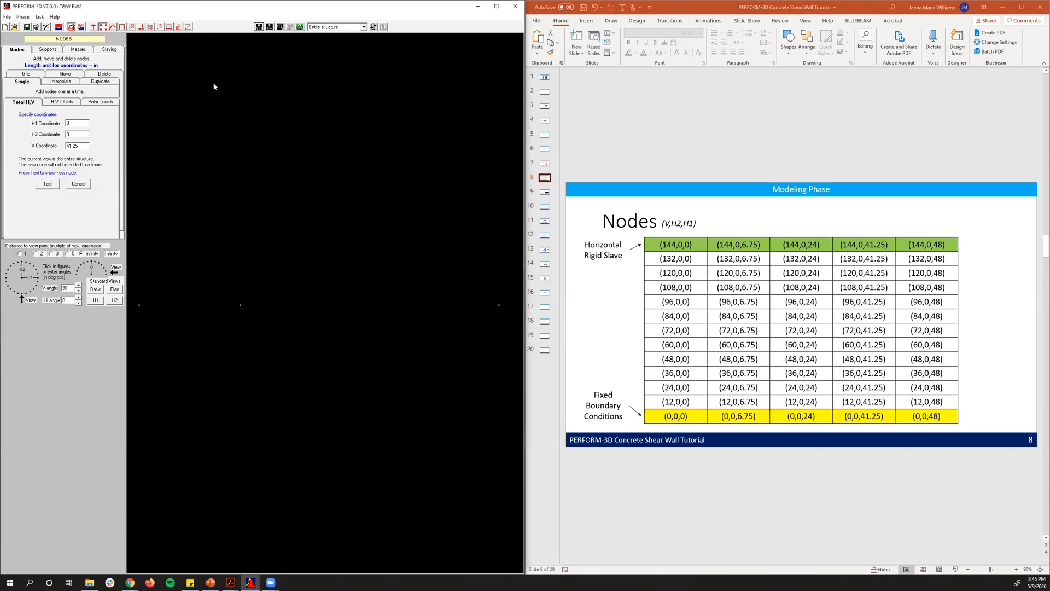
# Step: Add a single node at H1 41.25, H2 0, V 0
pyautogui.moveTo(80, 145); pyautogui.dragTo(69, 146)
pyautogui.press('BackSpace')
pyautogui.doubleClick(76, 124)
pyautogui.write('41.25')
pyautogui.click(47, 184)
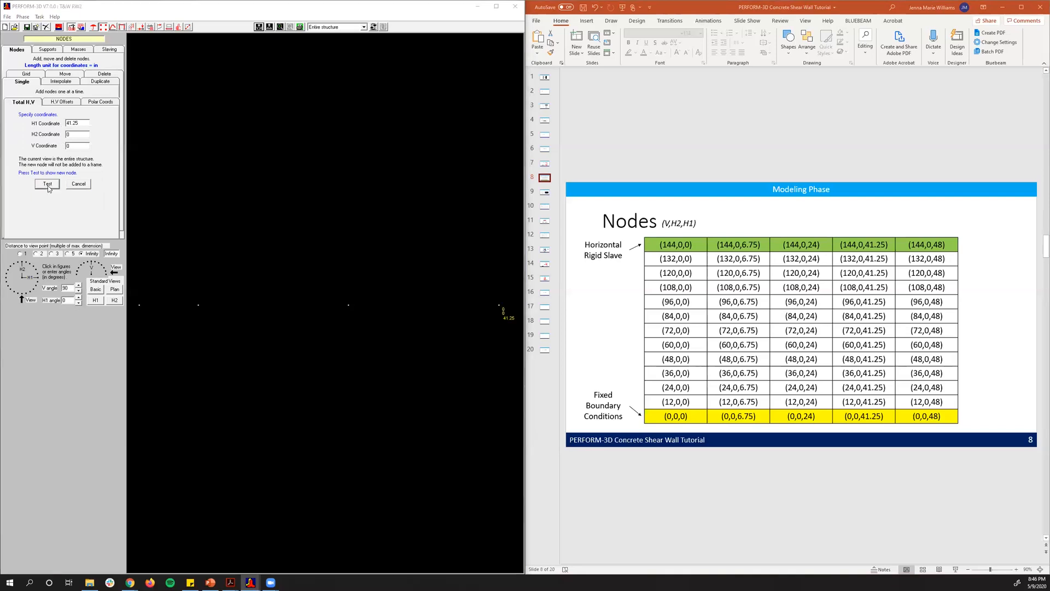
pyautogui.click(47, 185)
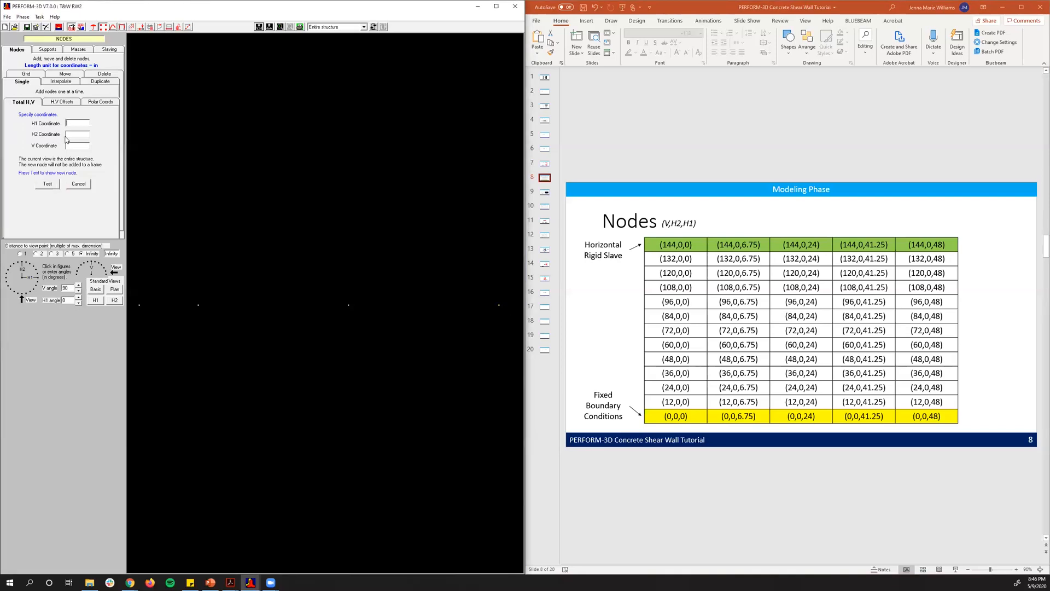
# Step: Add a single node at H1 48, H2 0, V 0
pyautogui.click(70, 123)
pyautogui.write('48')
pyautogui.click(73, 133)
pyautogui.write('00')
pyautogui.click(54, 185)
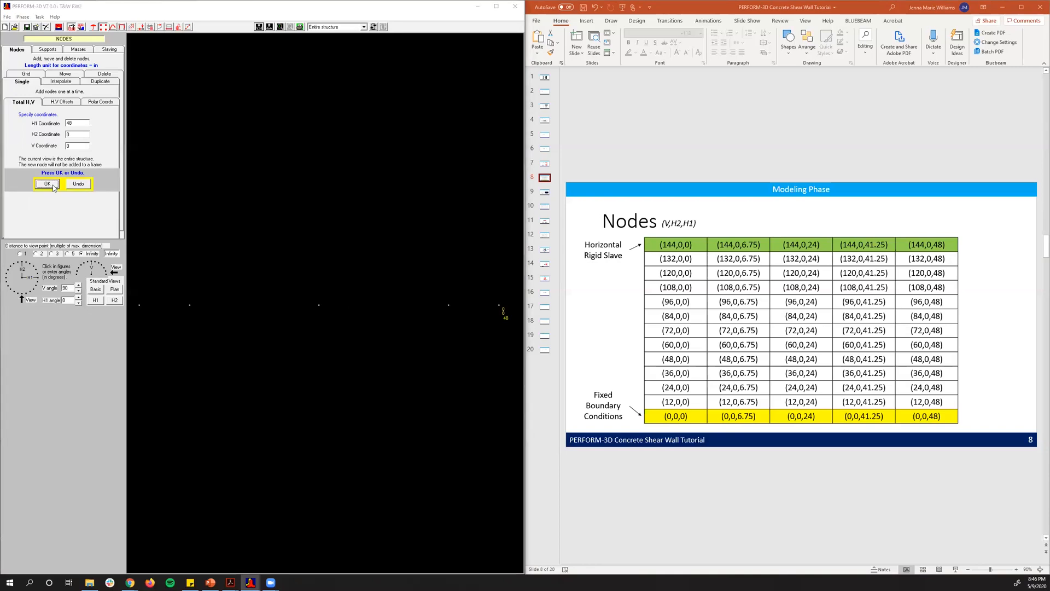
pyautogui.click(47, 184)
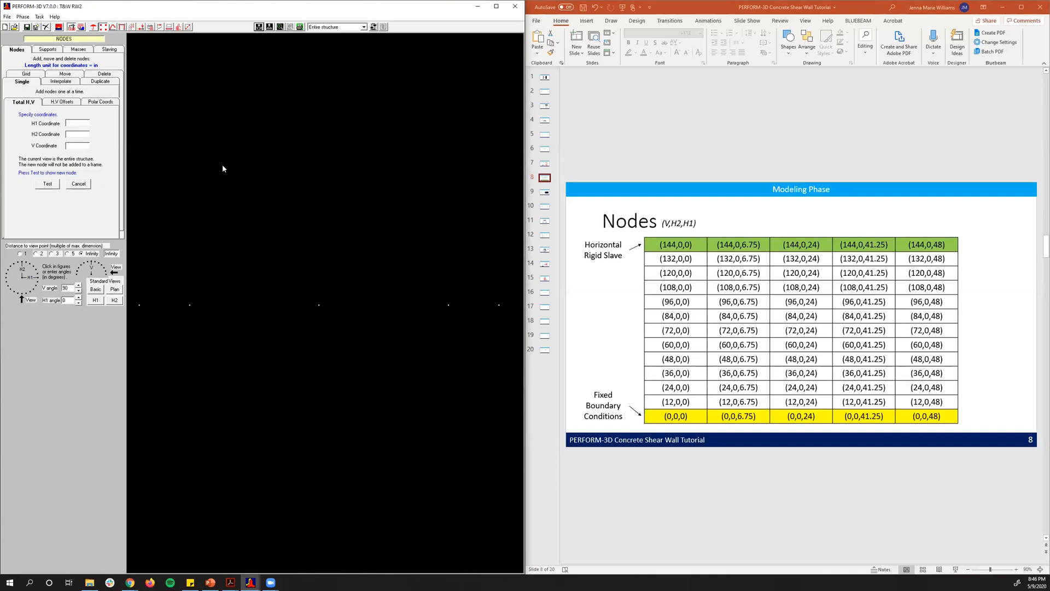
# Step: Duplicate the whole row of base nodes with a V shift of 12 in
pyautogui.click(99, 82)
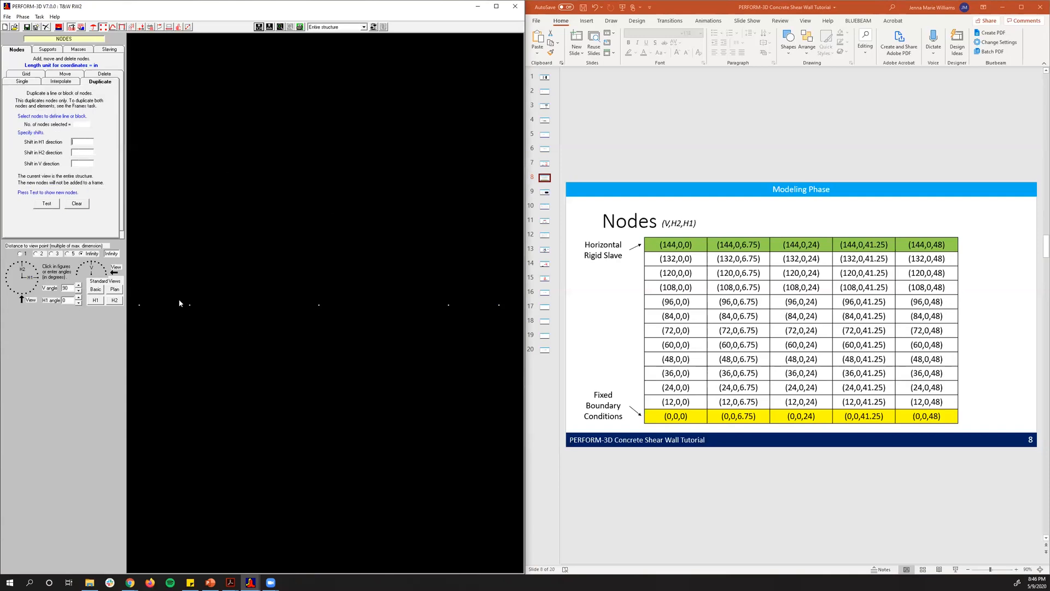
pyautogui.moveTo(136, 291); pyautogui.dragTo(515, 326)
pyautogui.click(74, 163)
pyautogui.write('12')
pyautogui.click(47, 203)
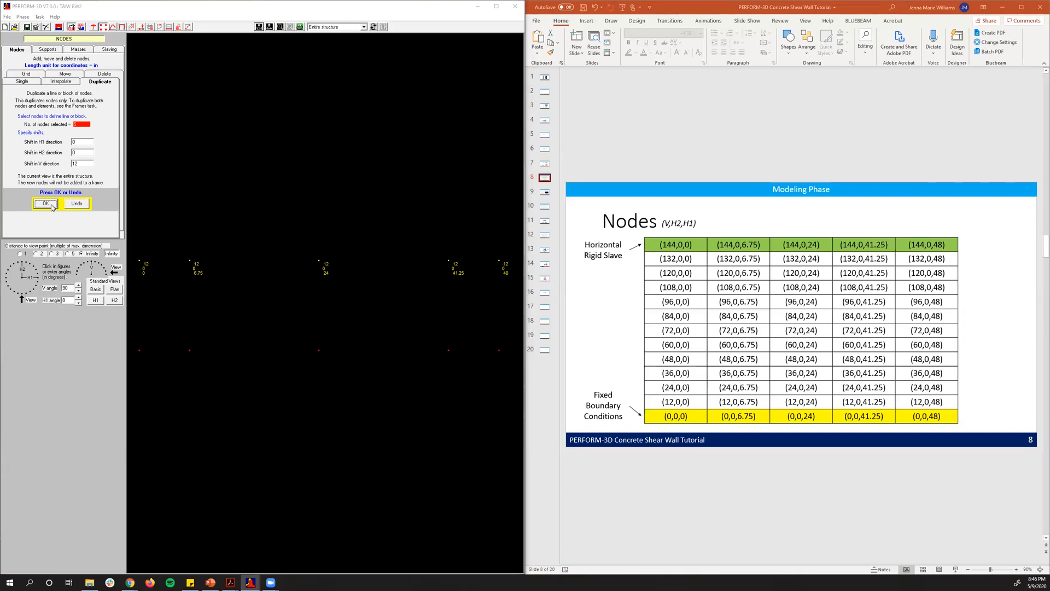
pyautogui.click(46, 204)
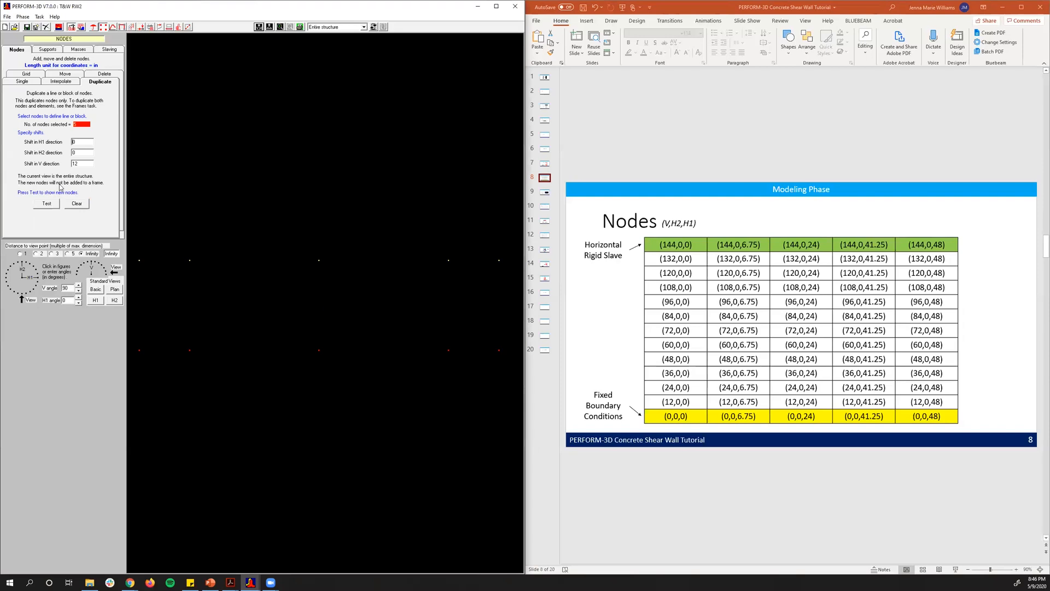
# Step: Duplicate the selected base nodes twice more, with V shifts of 24 and 36 in
pyautogui.doubleClick(64, 164)
pyautogui.write('24')
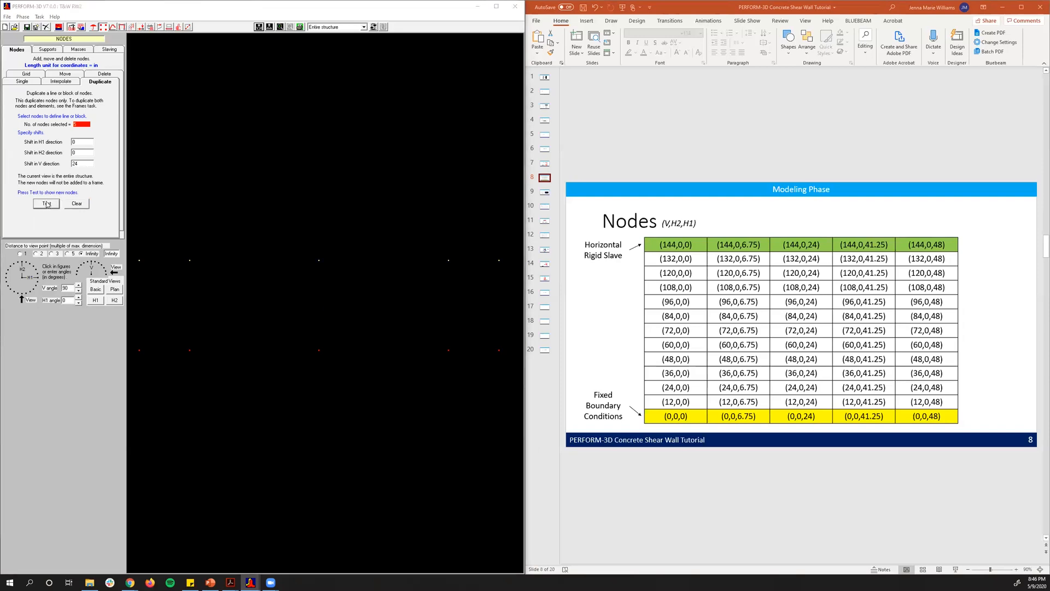
pyautogui.click(46, 204)
pyautogui.click(46, 203)
pyautogui.doubleClick(73, 164)
pyautogui.write('36')
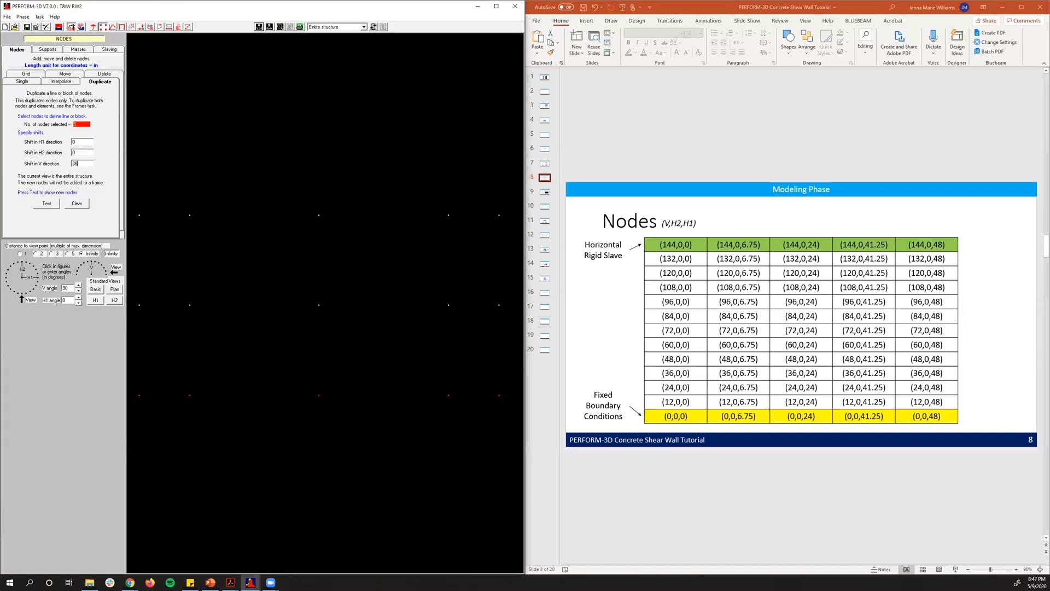
pyautogui.click(47, 204)
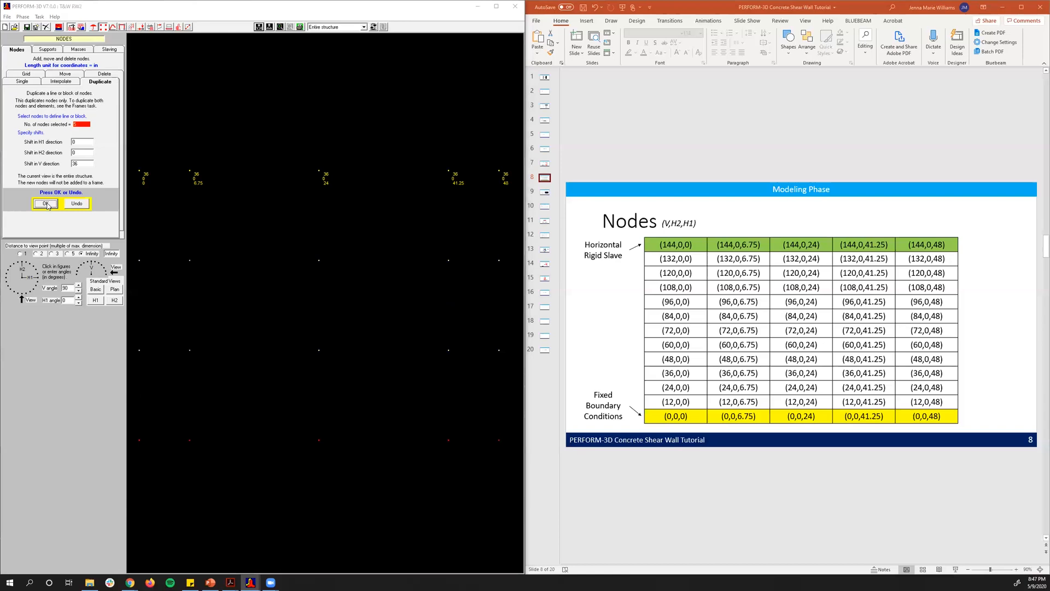
pyautogui.click(47, 204)
# Step: Duplicate the selected base nodes with V shifts of 48 and 60 in
pyautogui.doubleClick(75, 163)
pyautogui.write('48')
pyautogui.click(50, 205)
pyautogui.click(46, 204)
pyautogui.doubleClick(77, 163)
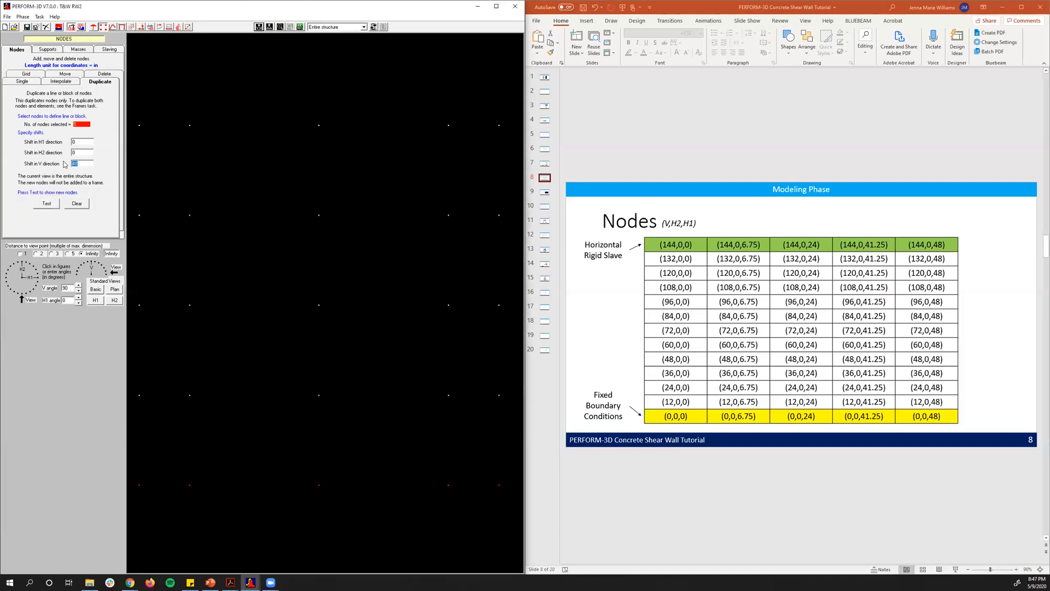
pyautogui.write('60')
pyautogui.click(53, 205)
pyautogui.click(46, 204)
# Step: Duplicate the selected base nodes with V shifts of 72 and 84 in
pyautogui.doubleClick(78, 164)
pyautogui.write('72')
pyautogui.click(47, 203)
pyautogui.click(46, 204)
pyautogui.doubleClick(76, 163)
pyautogui.write('84')
pyautogui.click(46, 203)
pyautogui.click(47, 204)
# Step: Duplicate the selected base nodes with V shifts of 96 and 108 in
pyautogui.doubleClick(76, 164)
pyautogui.write('96')
pyautogui.click(46, 203)
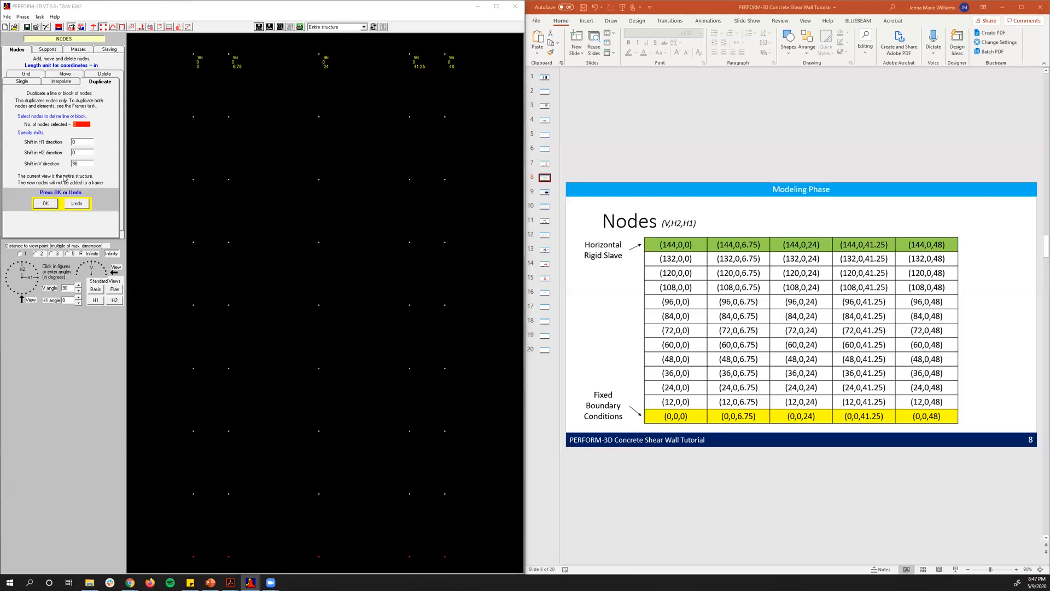
pyautogui.click(46, 204)
pyautogui.doubleClick(74, 164)
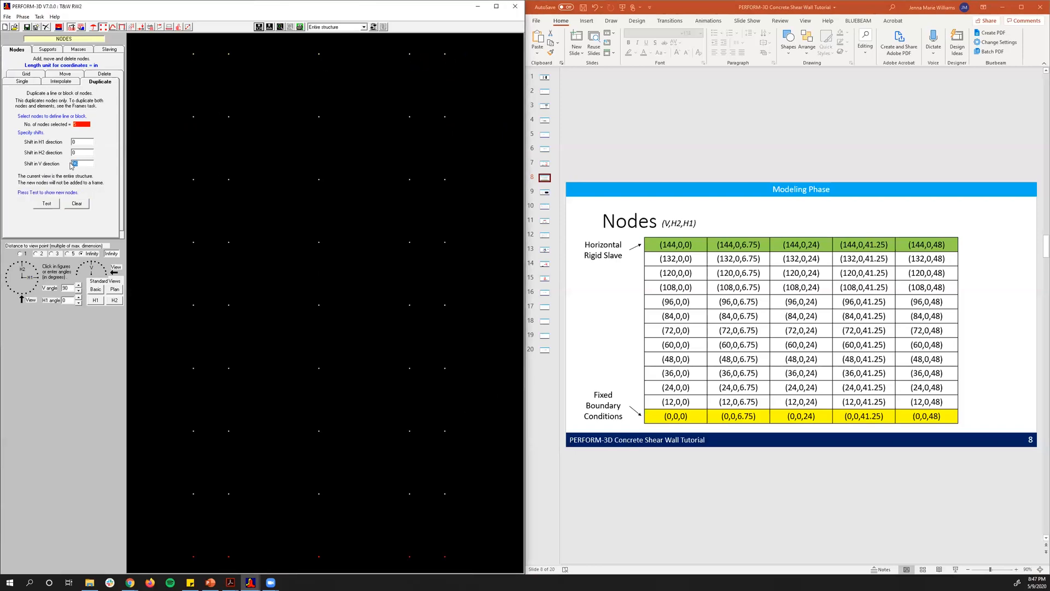
pyautogui.write('108')
pyautogui.click(44, 203)
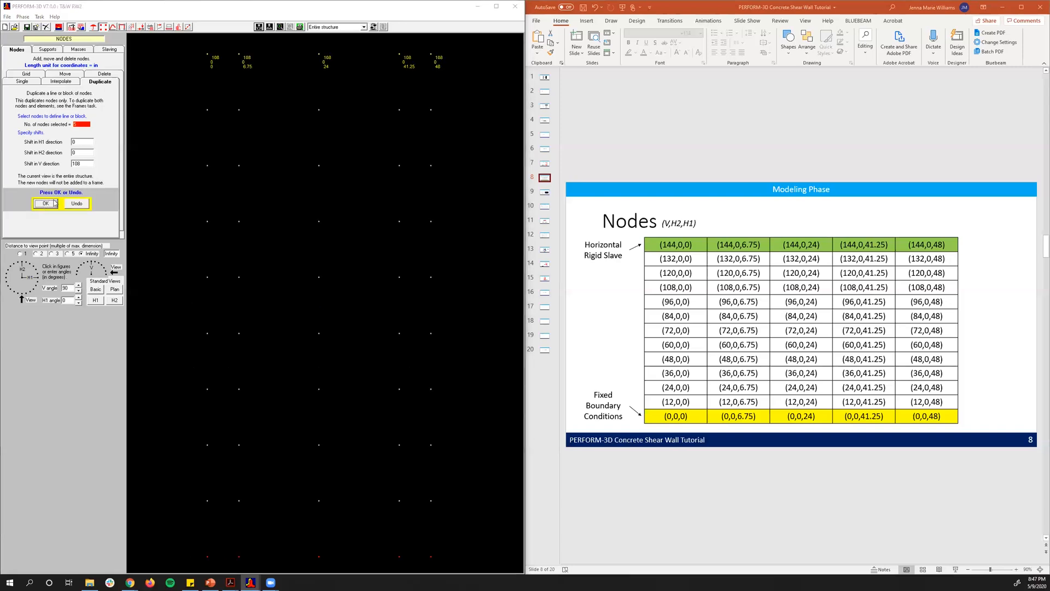
pyautogui.click(53, 203)
# Step: Duplicate the selected base nodes with V shifts of 120 and 132 in
pyautogui.doubleClick(74, 164)
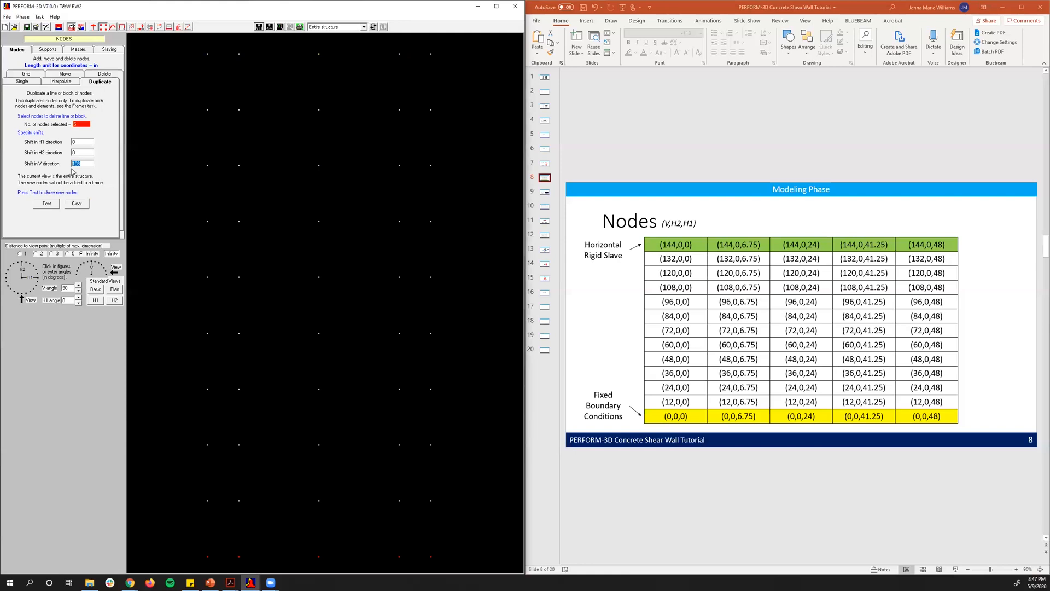
pyautogui.write('120')
pyautogui.click(47, 203)
pyautogui.click(50, 204)
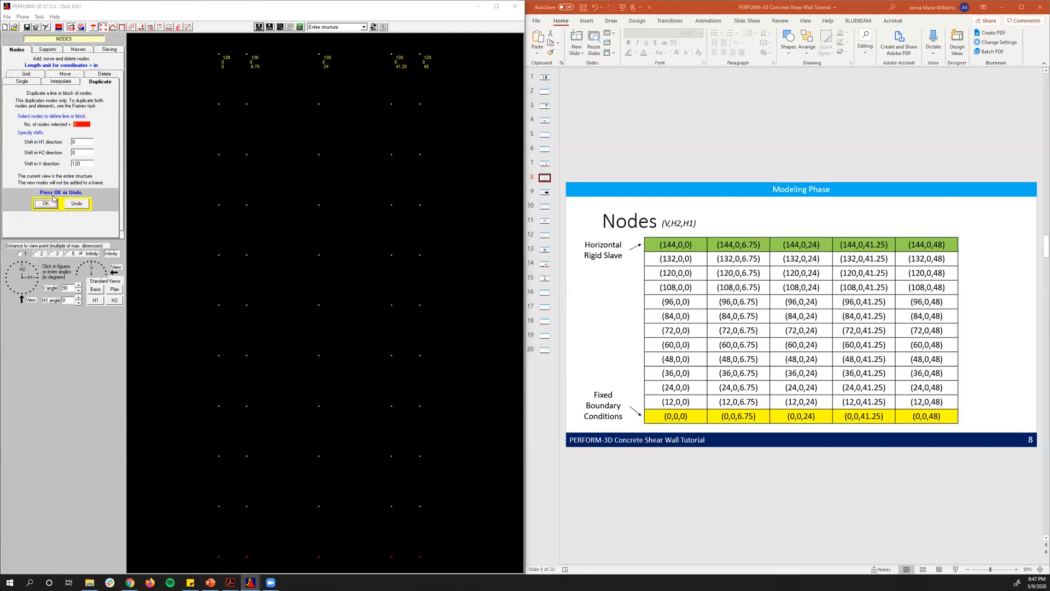
pyautogui.doubleClick(83, 162)
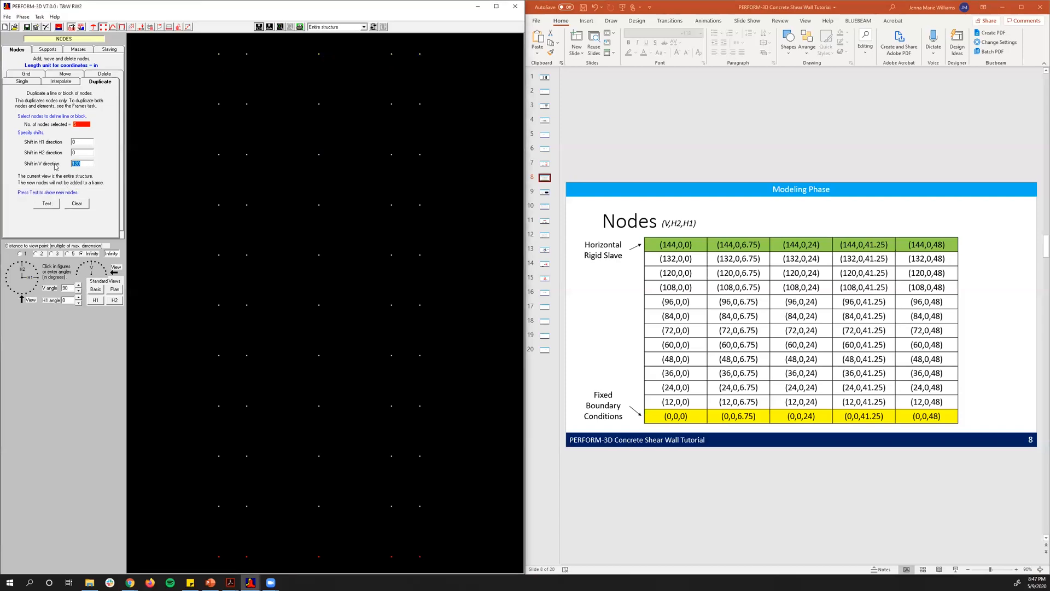
pyautogui.write('132')
pyautogui.click(48, 203)
pyautogui.click(53, 204)
# Step: Duplicate the selected base nodes with a V shift of 144 in, and clear the node selection
pyautogui.moveTo(90, 163); pyautogui.dragTo(73, 163)
pyautogui.write('144')
pyautogui.click(49, 206)
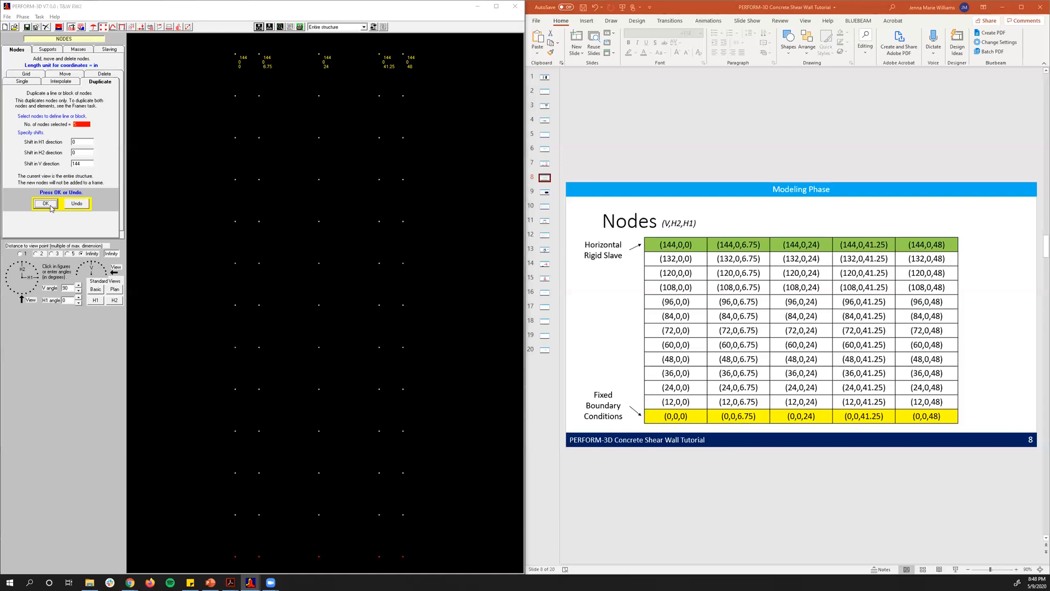
pyautogui.click(48, 204)
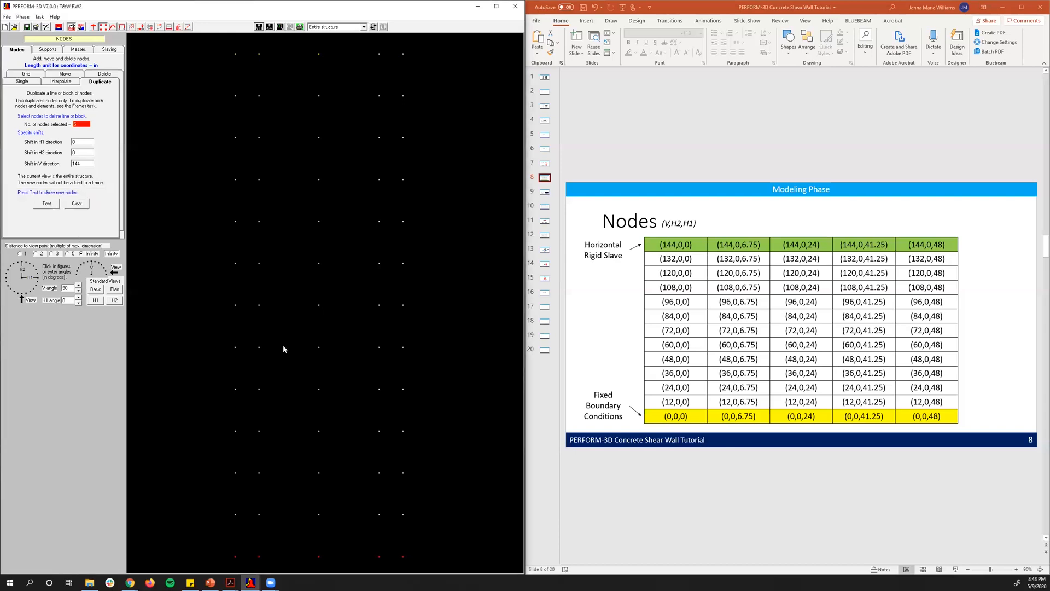
pyautogui.click(77, 204)
# Step: Show slide 7 in PowerPoint and, in PERFORM-3D, fix all displacements and rotations of the five base nodes as supports
pyautogui.click(544, 164)
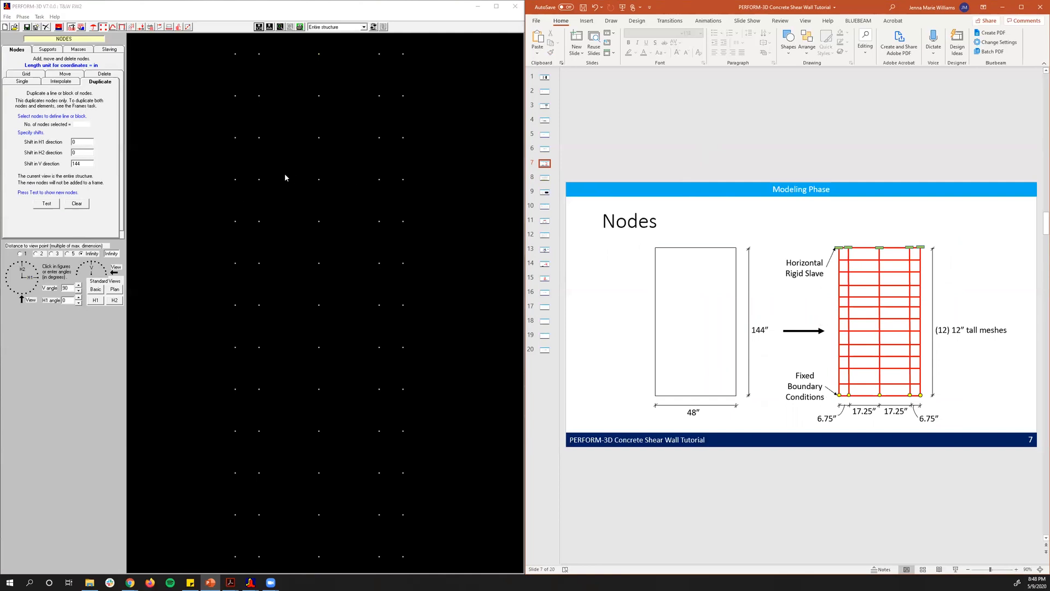
pyautogui.click(47, 49)
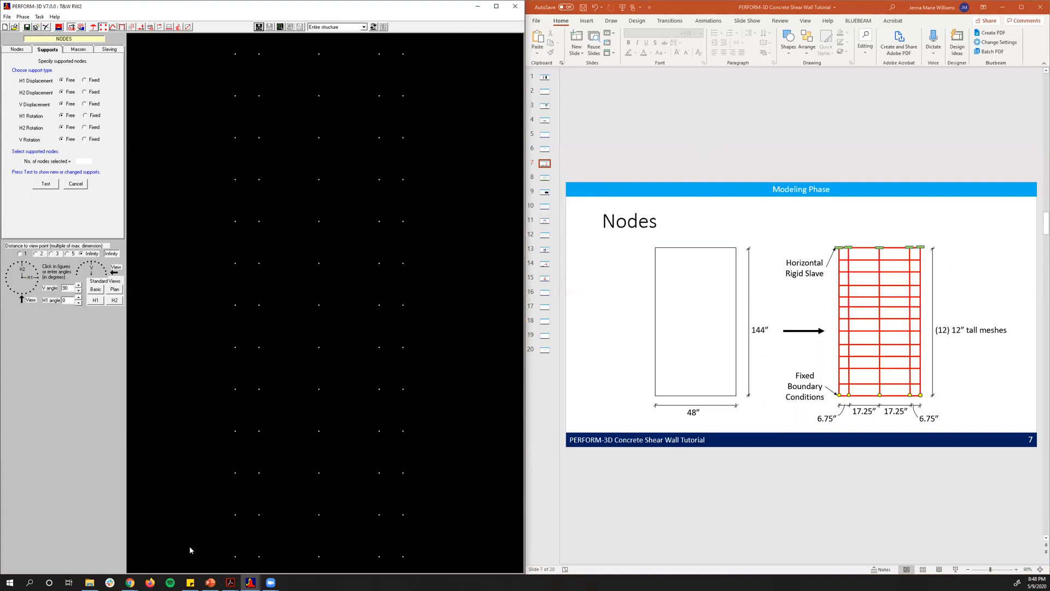
pyautogui.moveTo(223, 552); pyautogui.dragTo(437, 567)
pyautogui.click(91, 80)
pyautogui.click(91, 92)
pyautogui.click(91, 103)
pyautogui.click(91, 115)
pyautogui.click(92, 127)
pyautogui.click(91, 140)
pyautogui.click(46, 184)
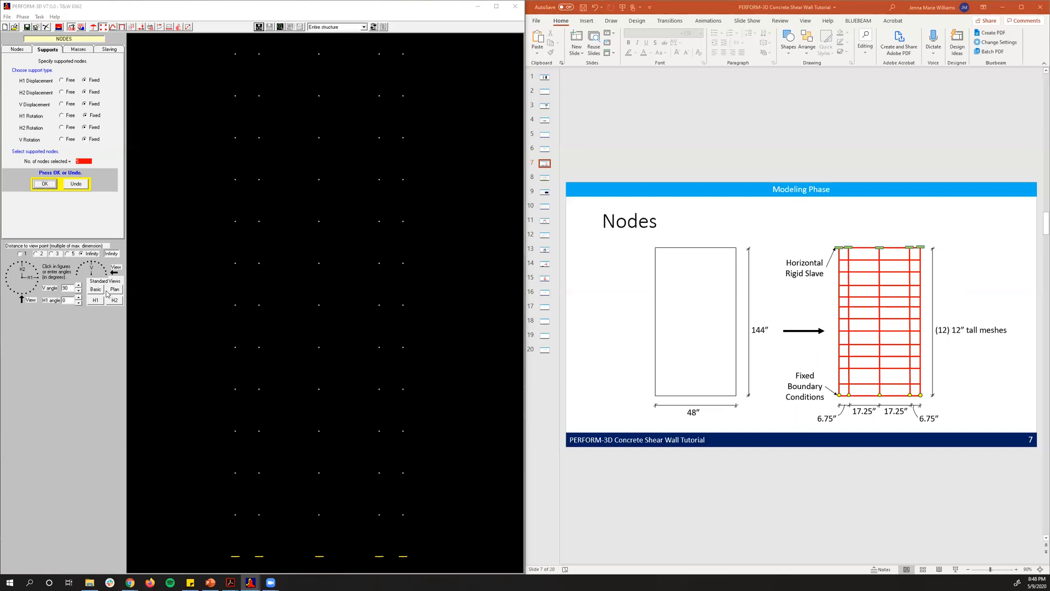
pyautogui.click(45, 184)
# Step: Show the model in the Basic standard view and create a mass pattern named Modal Mass
pyautogui.click(96, 289)
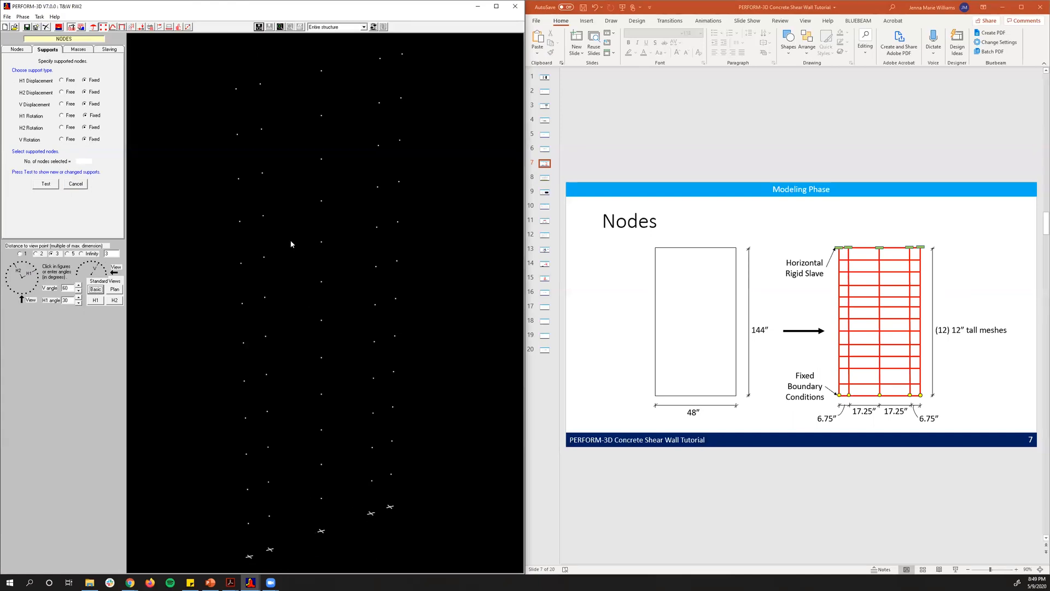
pyautogui.click(78, 50)
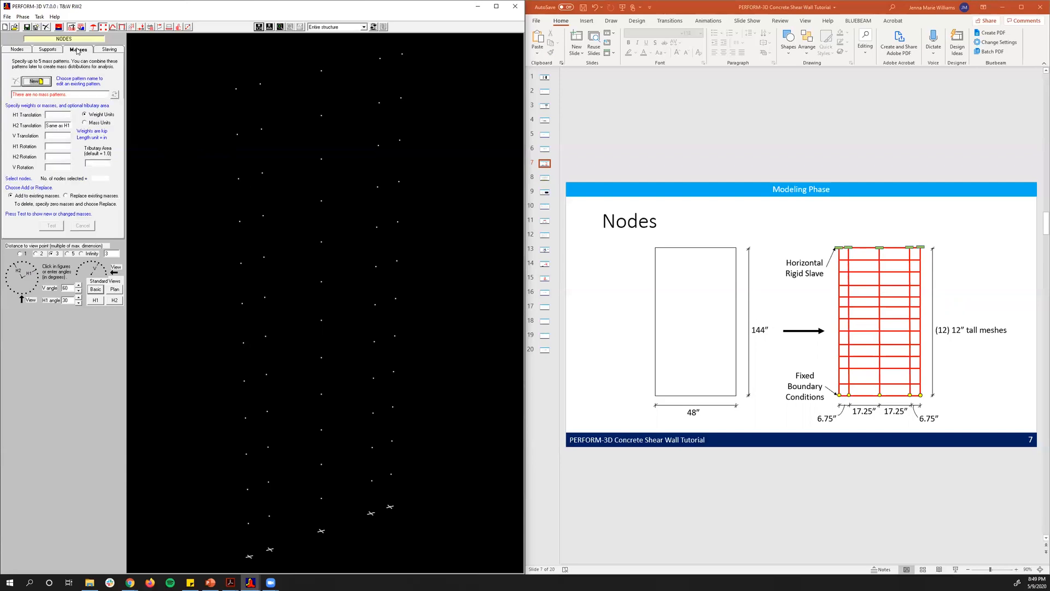
pyautogui.click(46, 83)
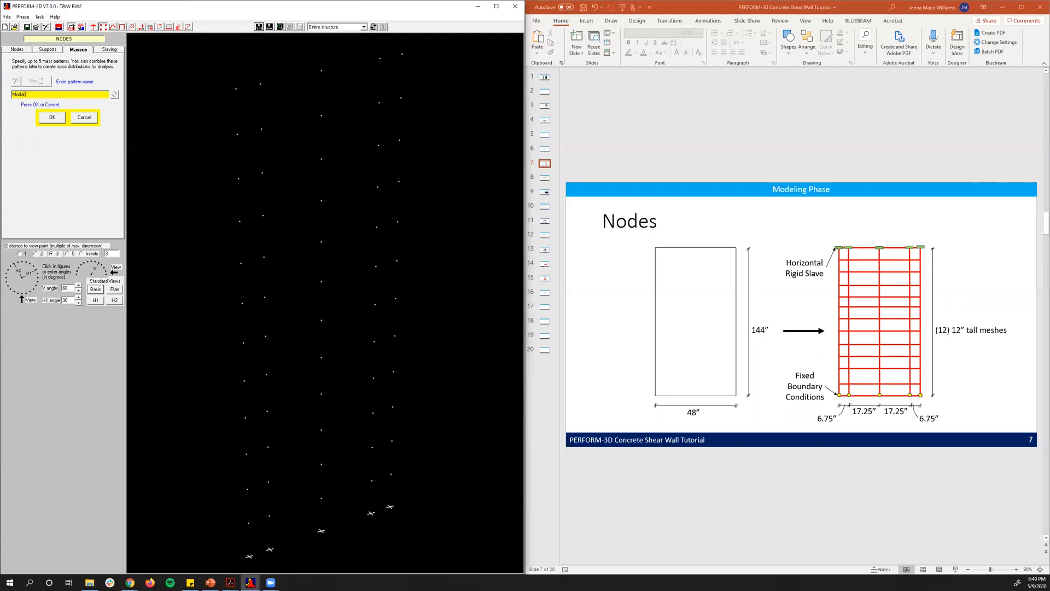
pyautogui.click(56, 119)
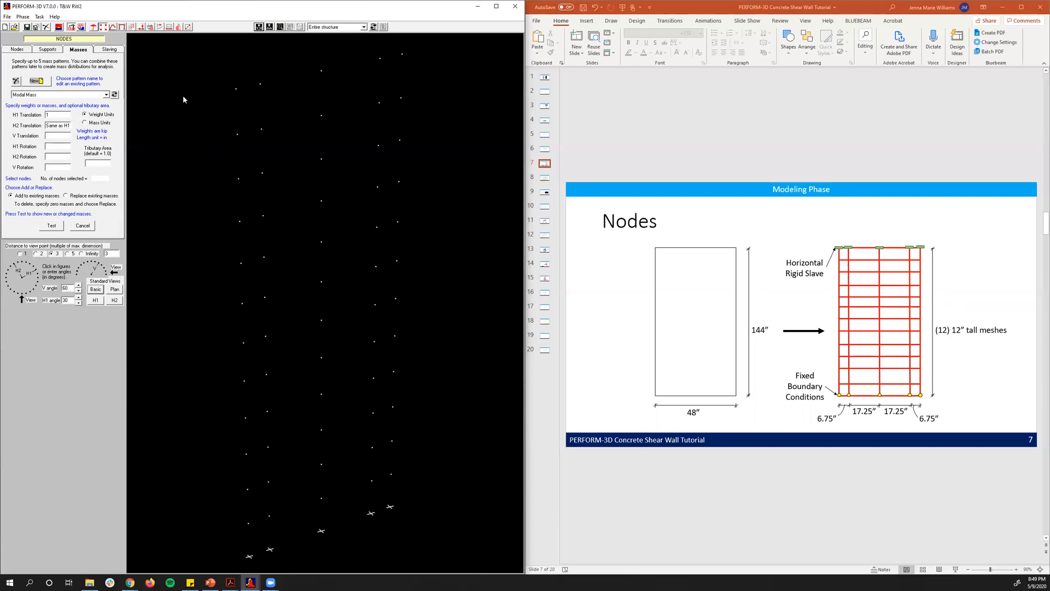
# Step: Add an H1 translation weight of 1 kip to the five top nodes, and open the slaving constraint settings
pyautogui.moveTo(195, 53); pyautogui.dragTo(289, 99)
pyautogui.moveTo(293, 42); pyautogui.dragTo(321, 74)
pyautogui.moveTo(354, 40); pyautogui.dragTo(459, 66)
pyautogui.click(47, 227)
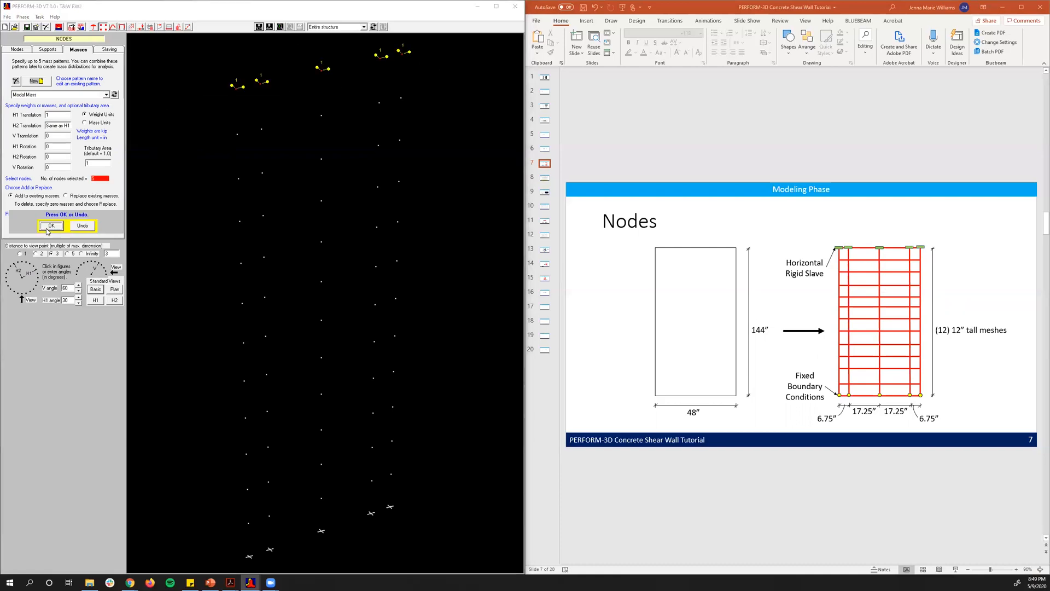
pyautogui.click(50, 226)
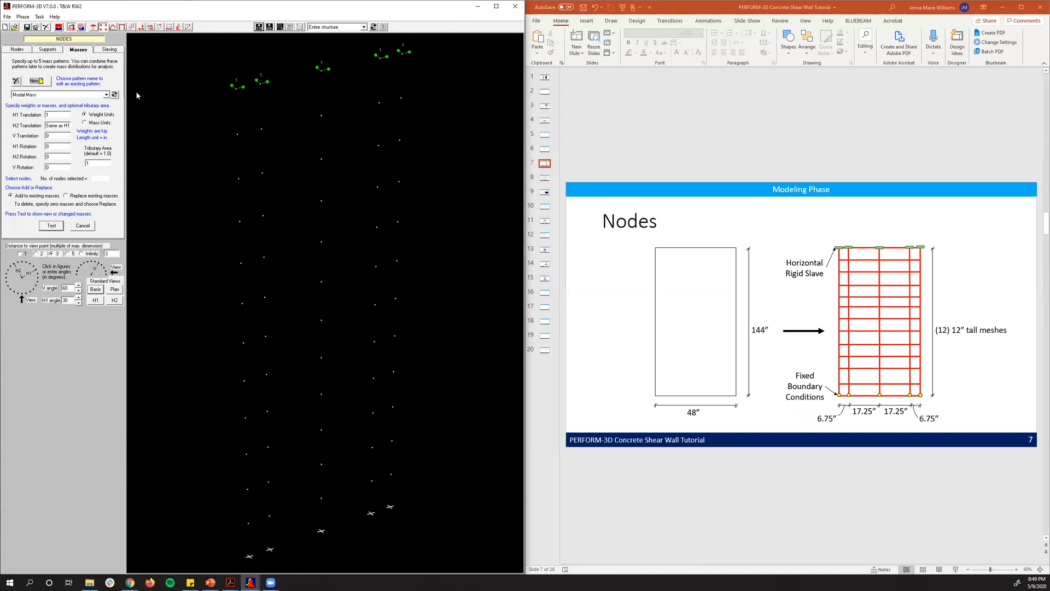
pyautogui.click(103, 50)
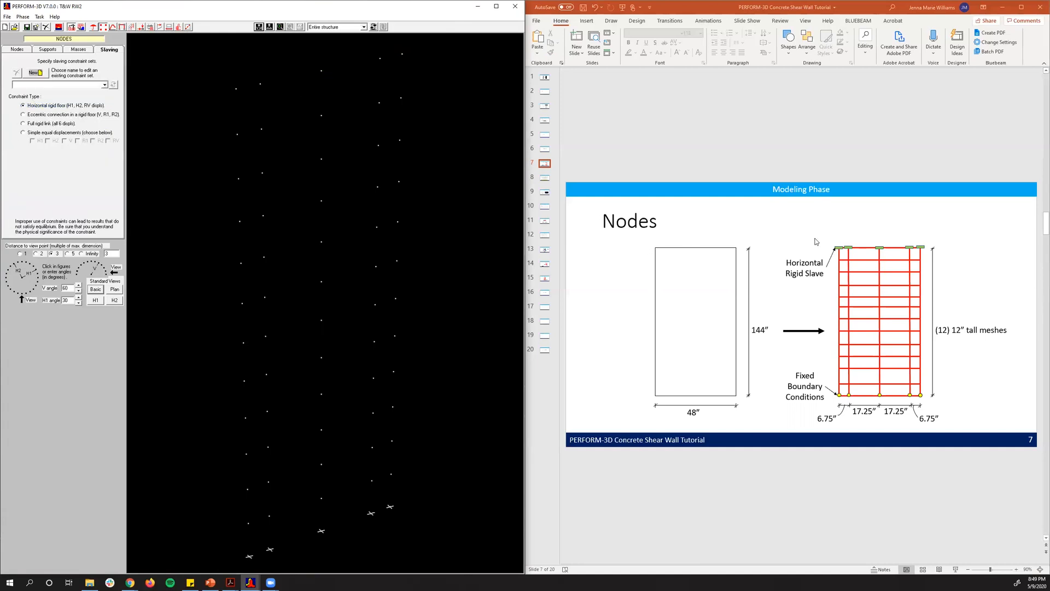
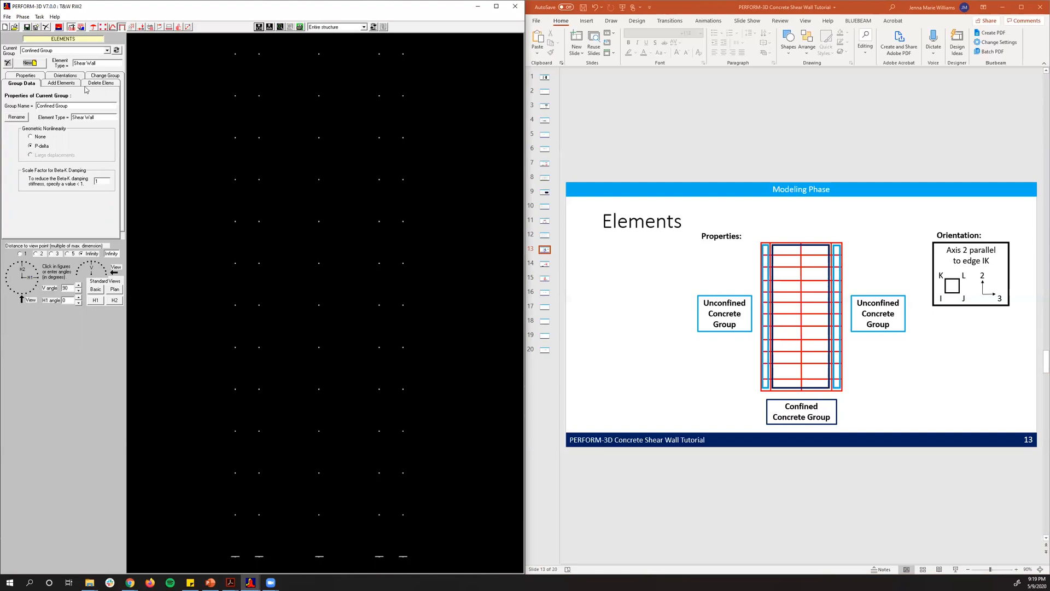
# Step: Delete the existing Confined Group element group and confirm its removal
pyautogui.click(57, 84)
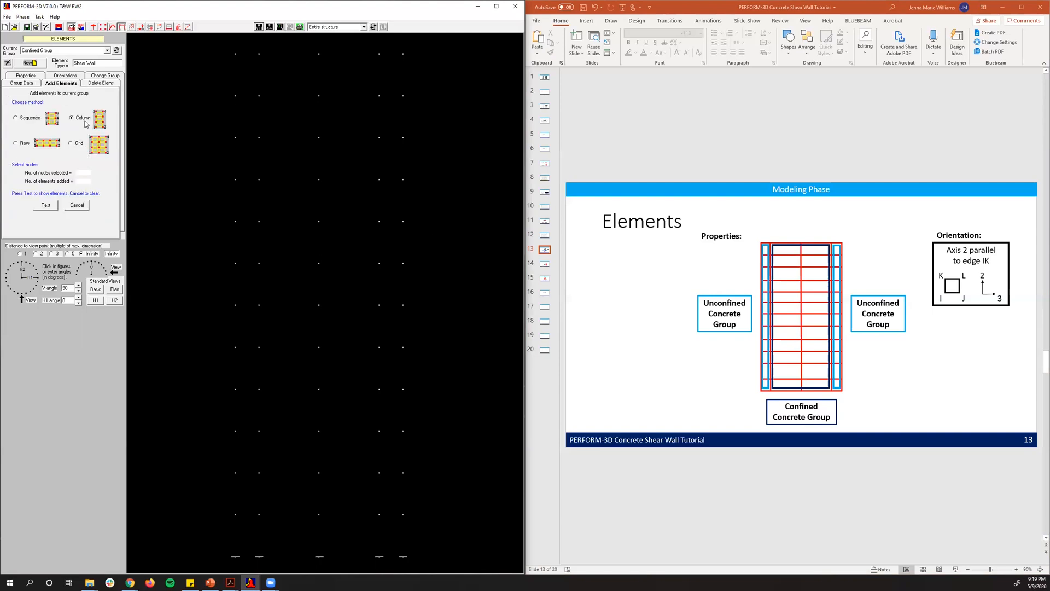
pyautogui.click(38, 52)
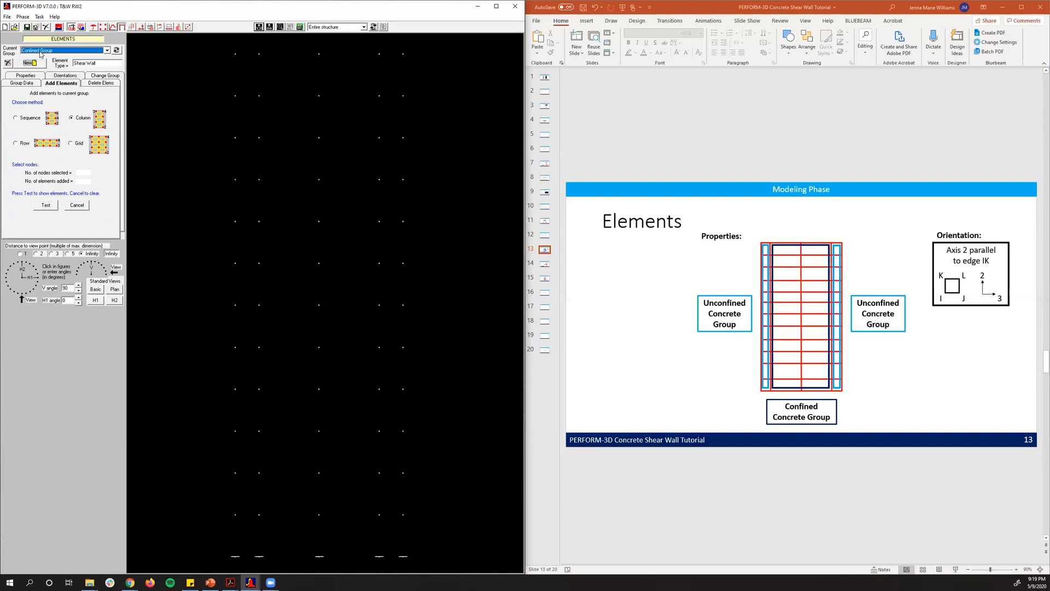
pyautogui.click(8, 62)
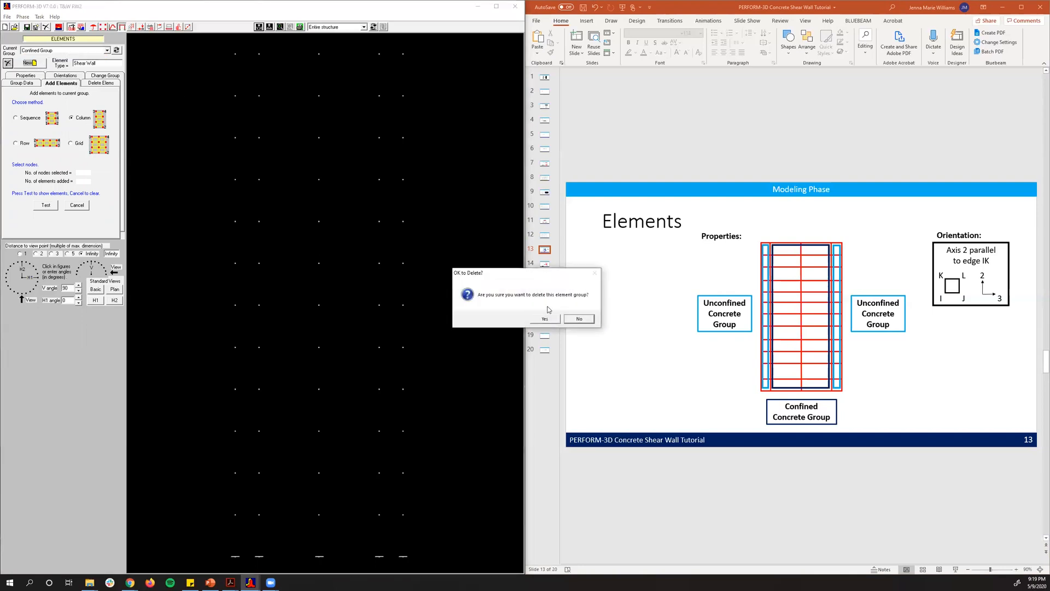
pyautogui.click(544, 318)
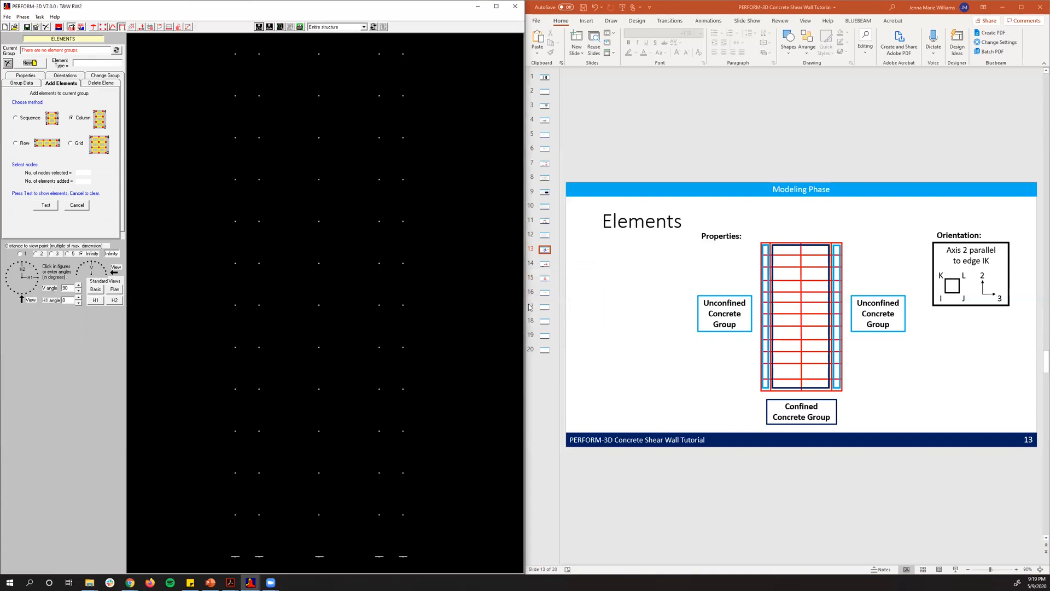
# Step: Create a new element group of type Shear Wall named Confined Group
pyautogui.click(29, 63)
pyautogui.click(58, 107)
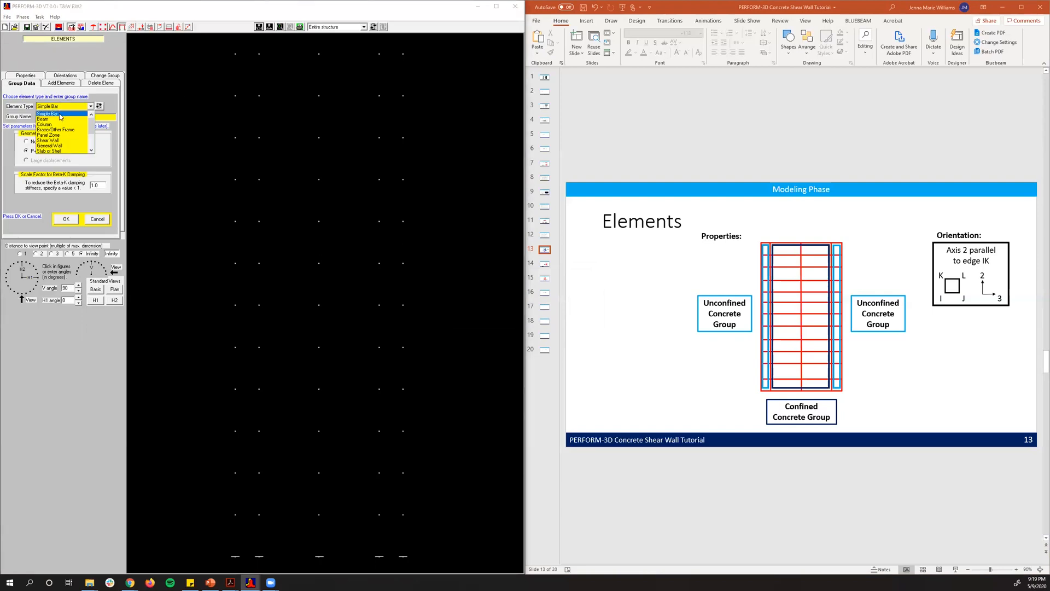
pyautogui.scroll(2, 68, 141)
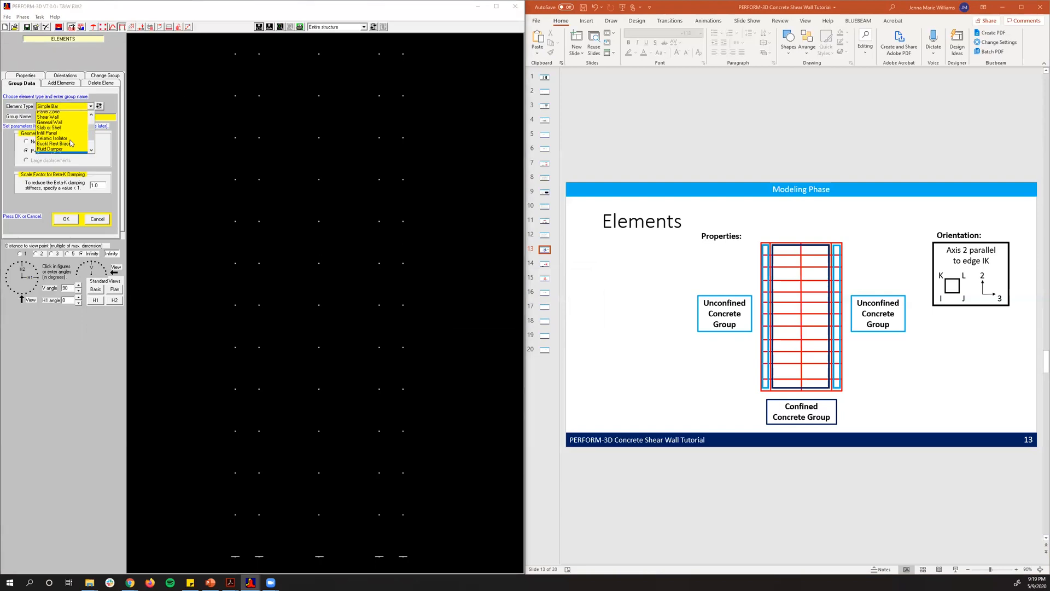
pyautogui.click(67, 140)
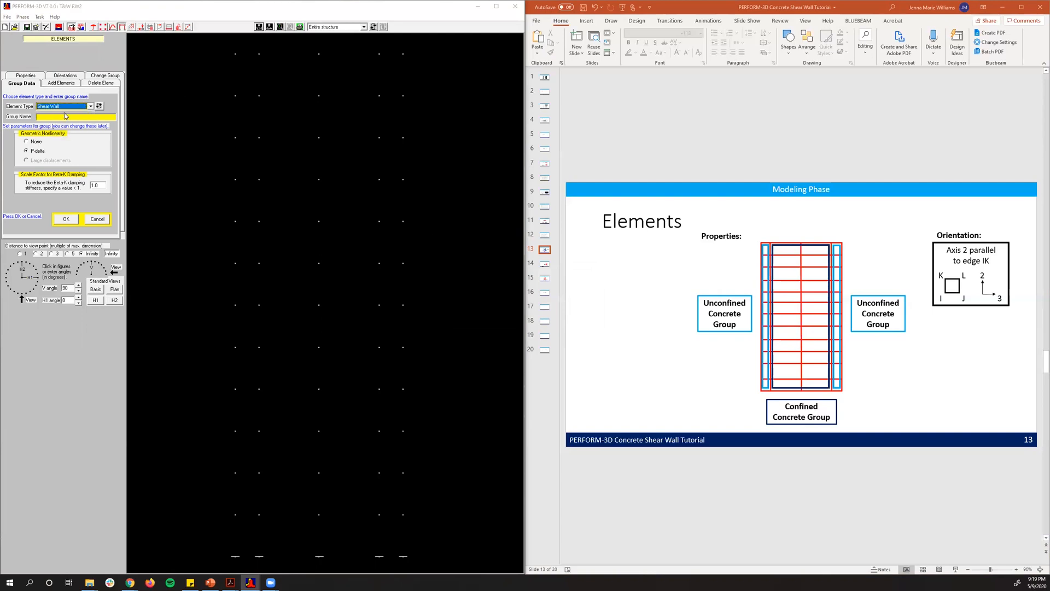
pyautogui.click(63, 116)
pyautogui.write('COnfined')
pyautogui.press('BackSpace')
pyautogui.press('BackSpace')
pyautogui.press('BackSpace')
pyautogui.press('BackSpace')
pyautogui.press('BackSpace')
pyautogui.press('BackSpace')
pyautogui.click(65, 220)
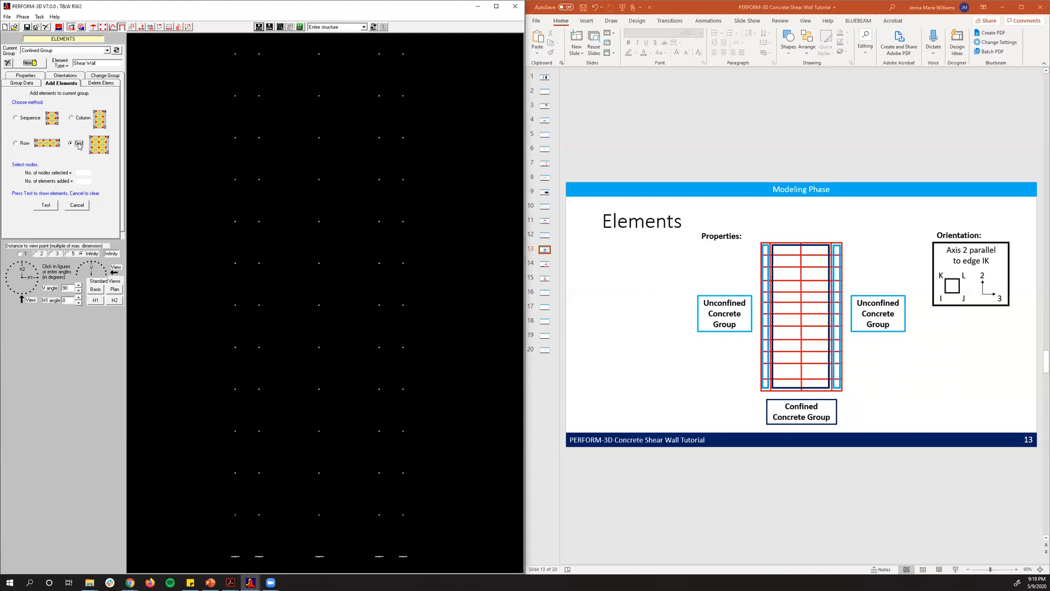
# Step: Add a column of wall elements to Confined Group between the two leftmost node lines, from the base to the top
pyautogui.click(71, 119)
pyautogui.click(236, 558)
pyautogui.click(260, 557)
pyautogui.click(235, 54)
pyautogui.click(259, 53)
pyautogui.click(45, 206)
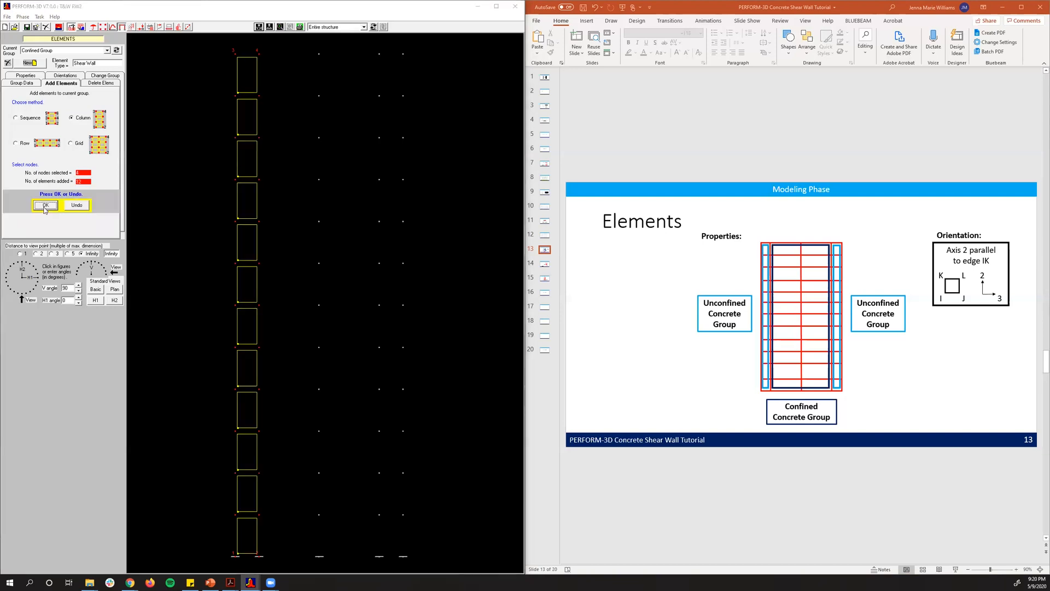
pyautogui.click(45, 207)
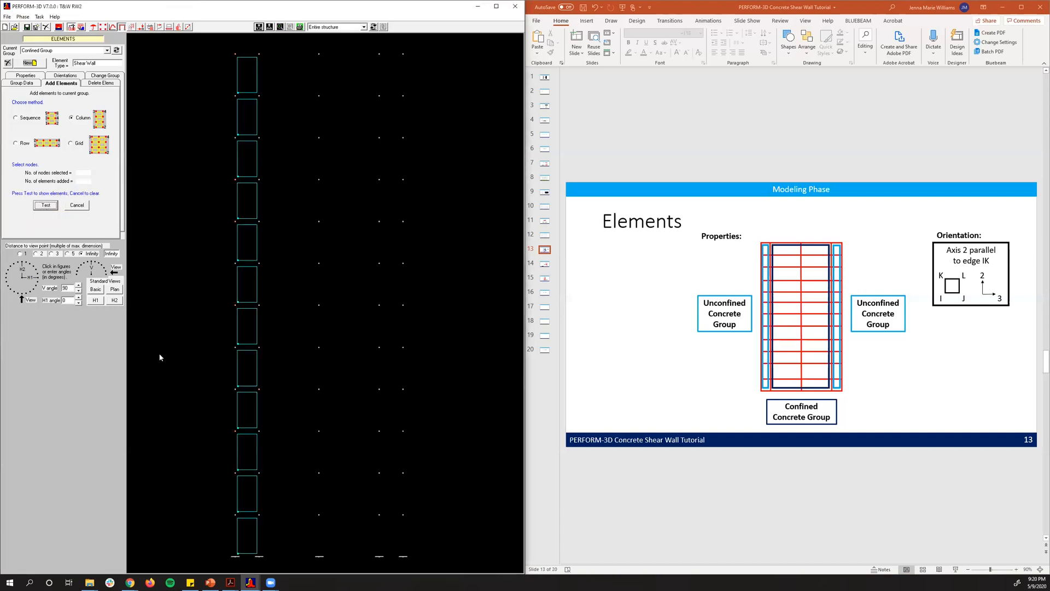
# Step: Add a matching full-height column of wall elements to Confined Group between the two rightmost node lines
pyautogui.click(379, 556)
pyautogui.click(403, 54)
pyautogui.click(46, 205)
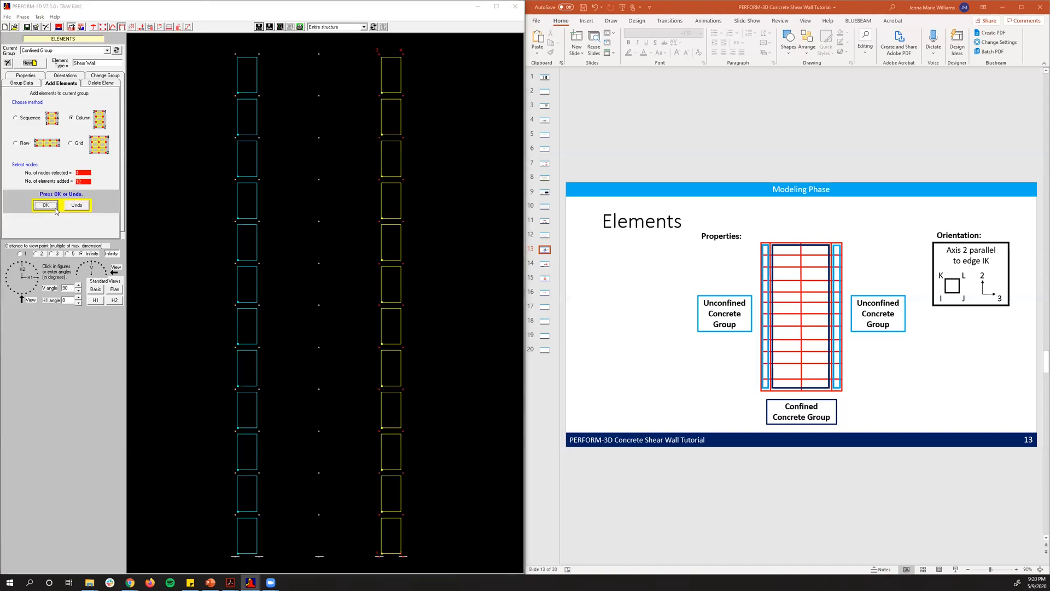
pyautogui.click(55, 209)
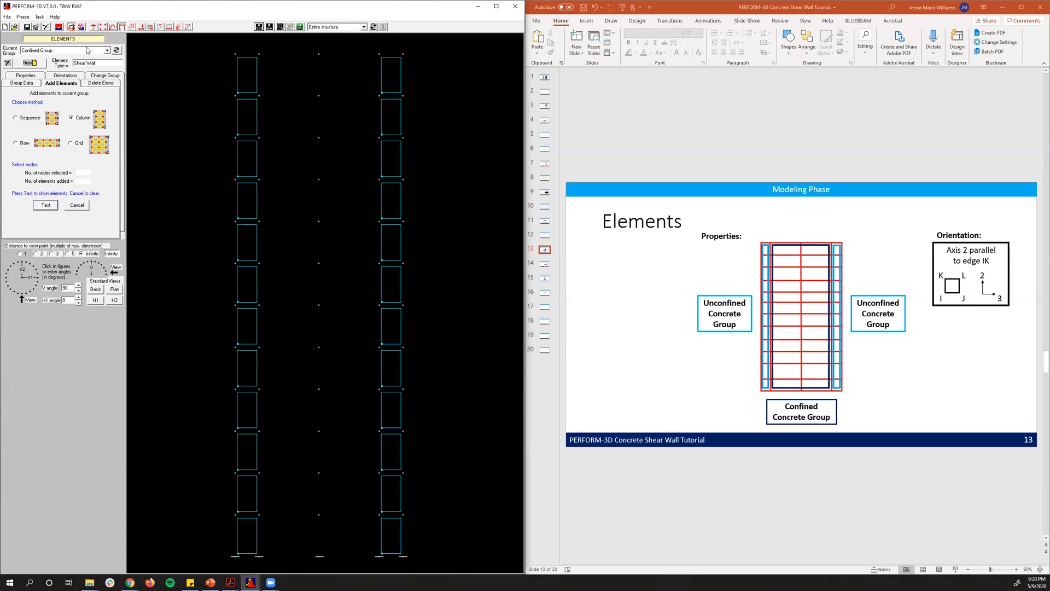
# Step: Create a second Shear Wall element group named Unconfined Group
pyautogui.click(30, 63)
pyautogui.click(35, 117)
pyautogui.write('Unconfined Group')
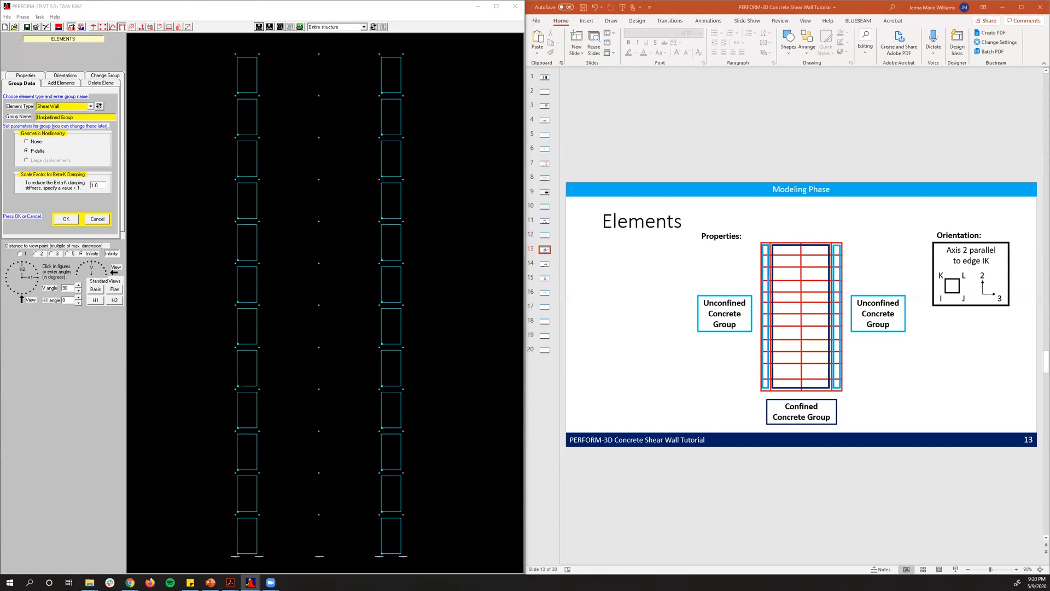
pyautogui.click(65, 220)
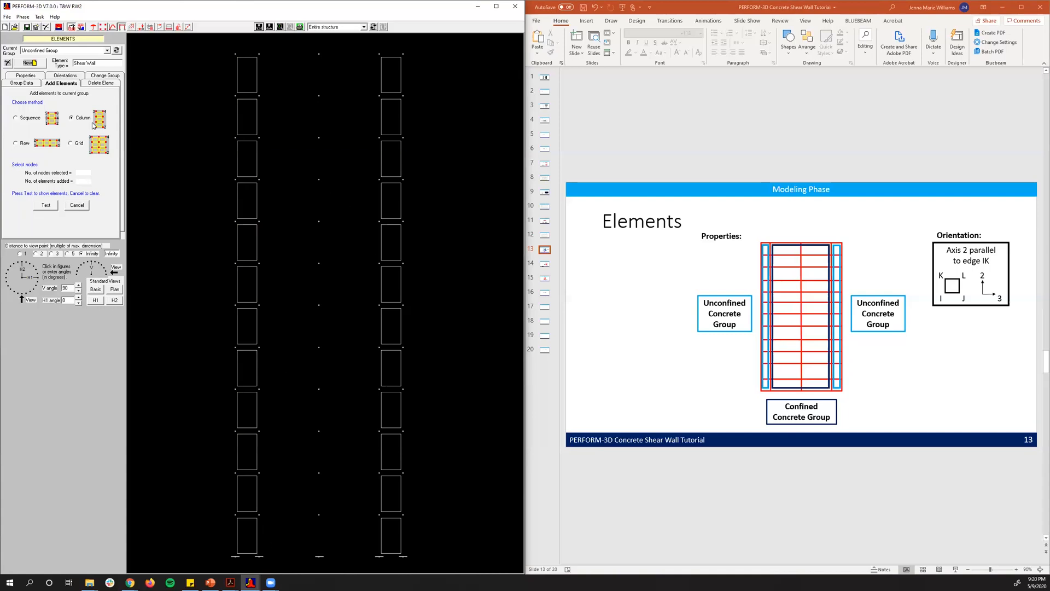
# Step: Add a full-height grid of wall elements to Unconfined Group, filling the two wide bays between the confined end columns
pyautogui.click(76, 145)
pyautogui.click(258, 557)
pyautogui.click(379, 53)
pyautogui.click(42, 206)
pyautogui.click(43, 205)
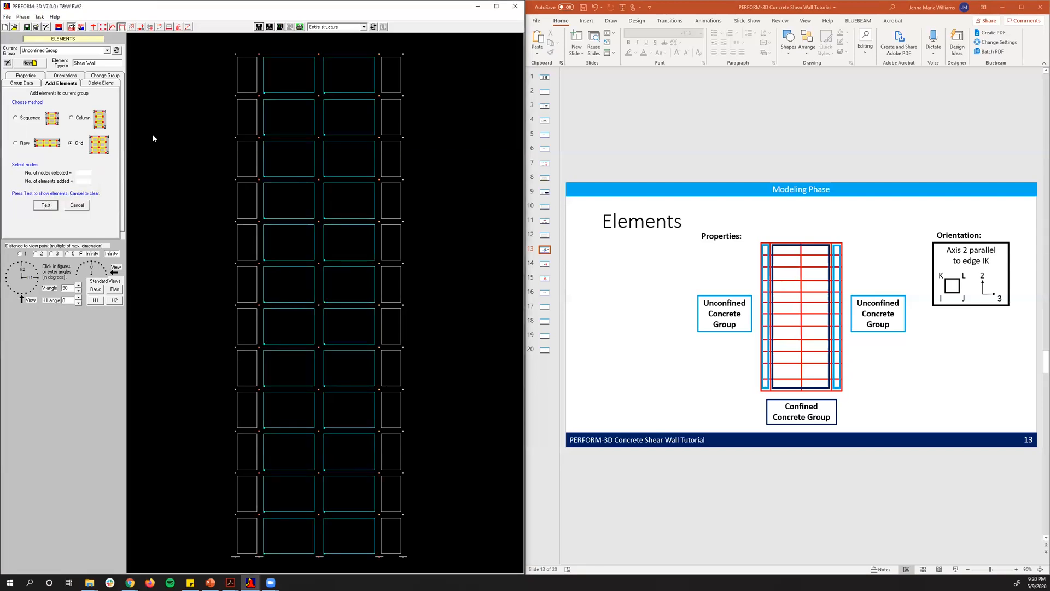
# Step: Switch between Confined Group and Unconfined Group to review which wall elements each contains, ending on Confined Group
pyautogui.click(76, 50)
pyautogui.click(75, 58)
pyautogui.click(73, 51)
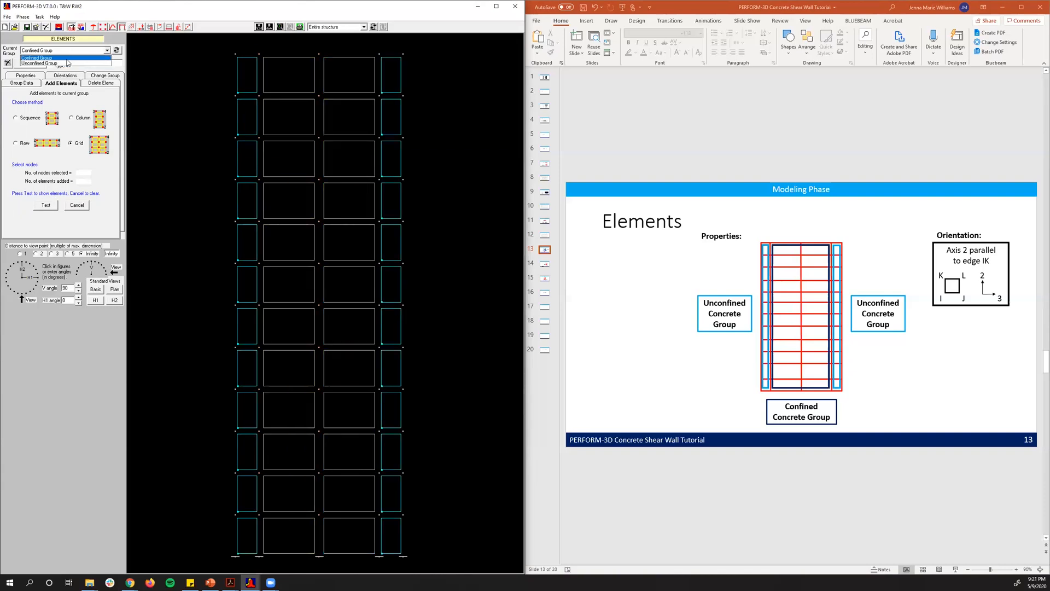
pyautogui.click(66, 63)
pyautogui.click(67, 53)
pyautogui.click(72, 58)
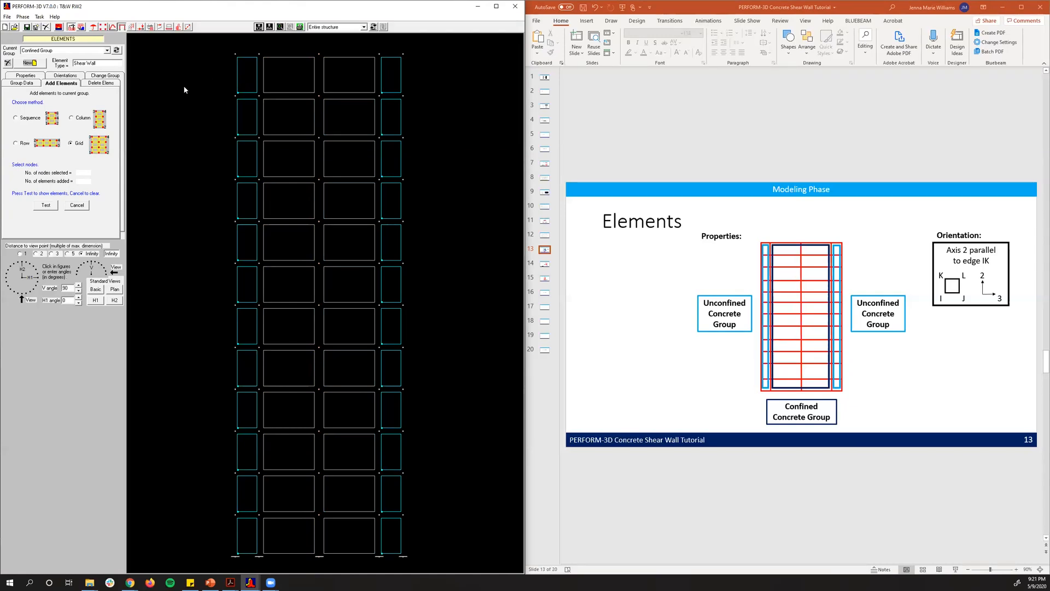
# Step: Assign the Shear Wall Compound Component named Confined Compound Component to all elements of Confined Group
pyautogui.click(39, 76)
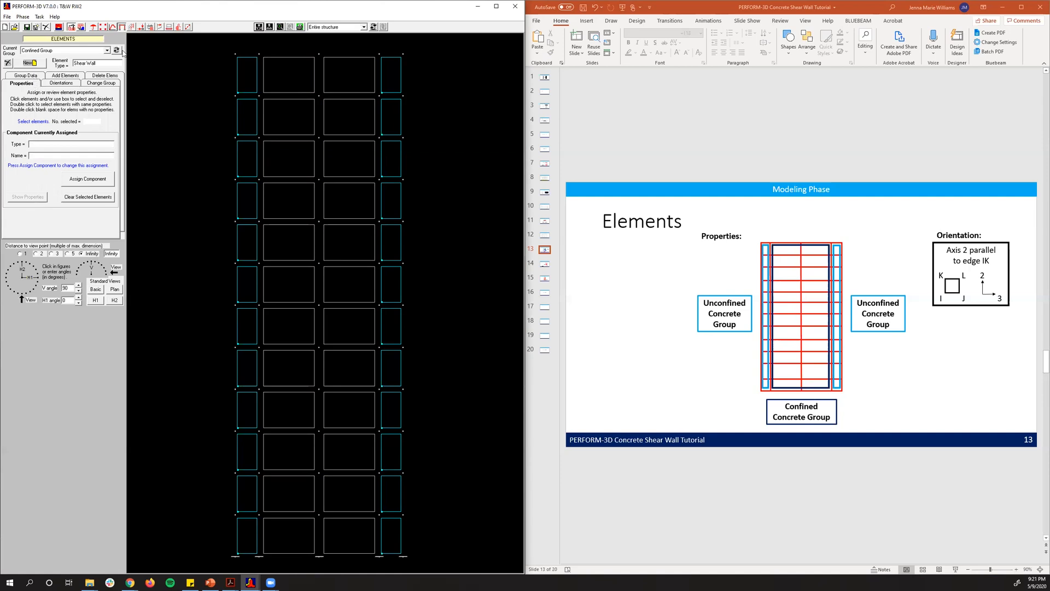
pyautogui.click(79, 51)
pyautogui.click(78, 51)
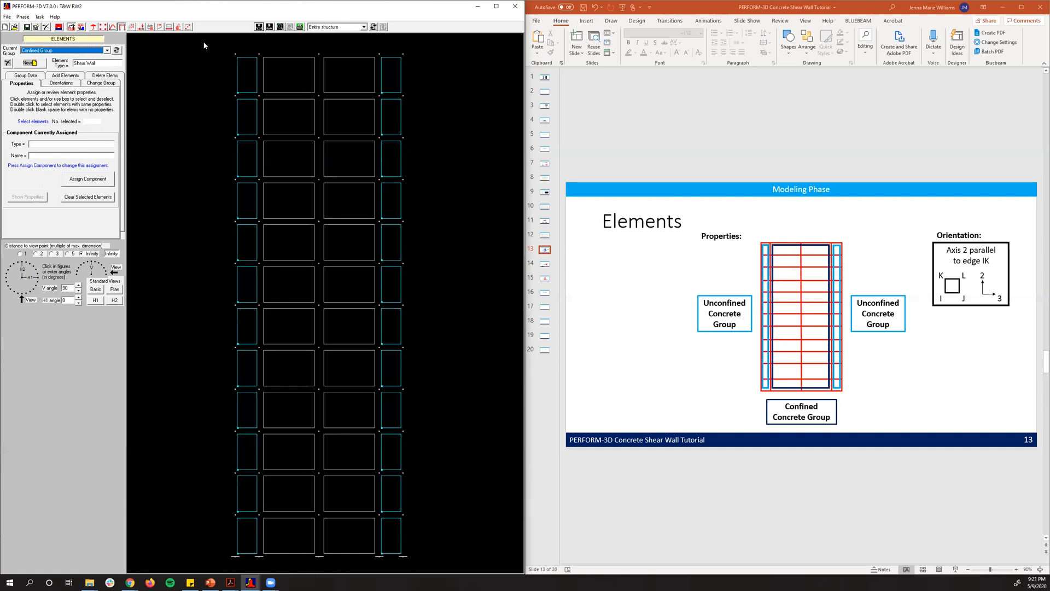
pyautogui.moveTo(195, 40); pyautogui.dragTo(445, 569)
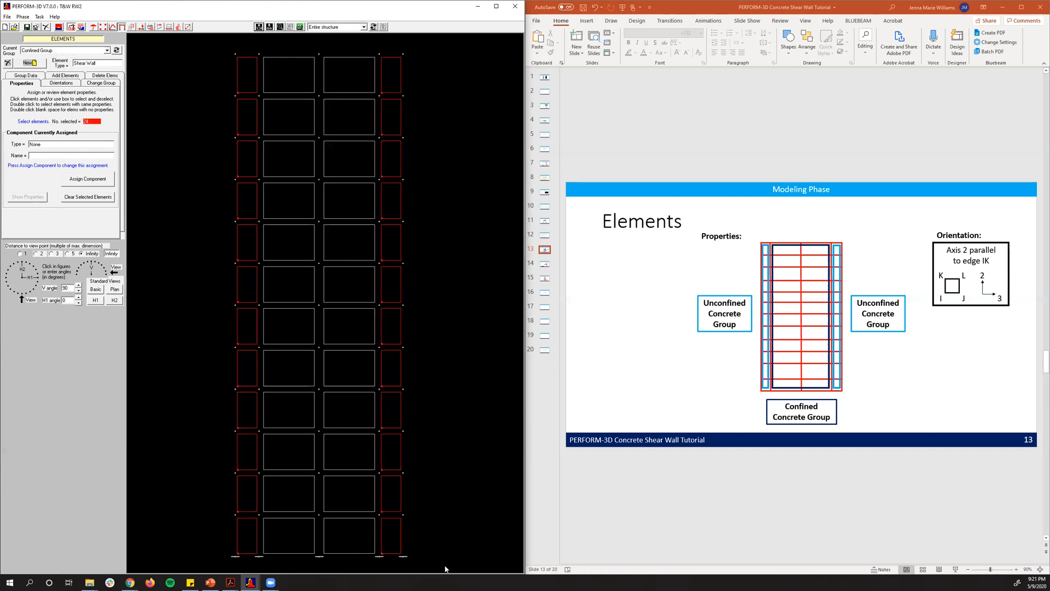
pyautogui.click(99, 185)
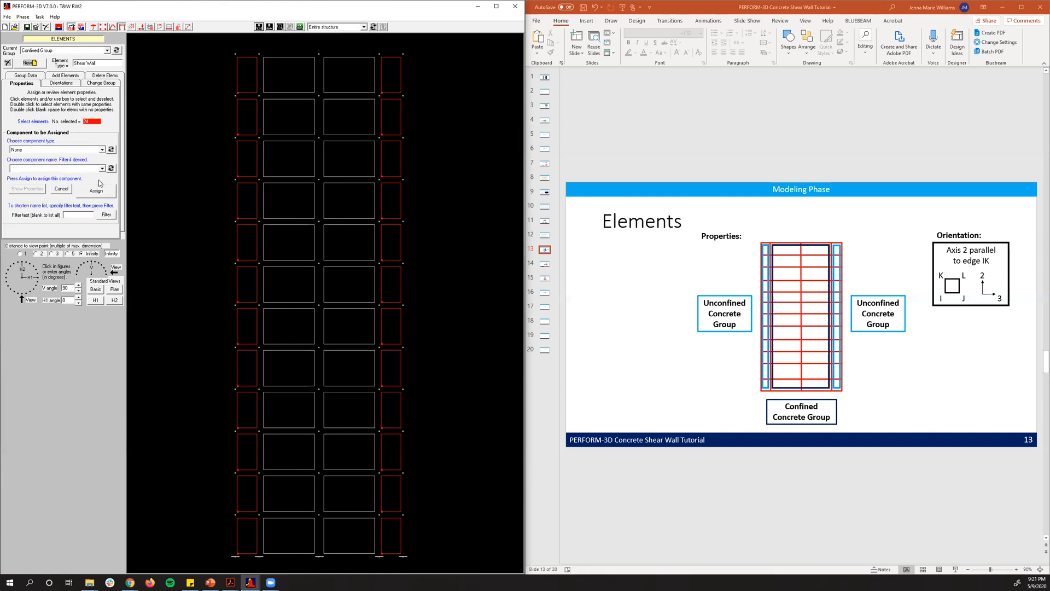
pyautogui.click(71, 151)
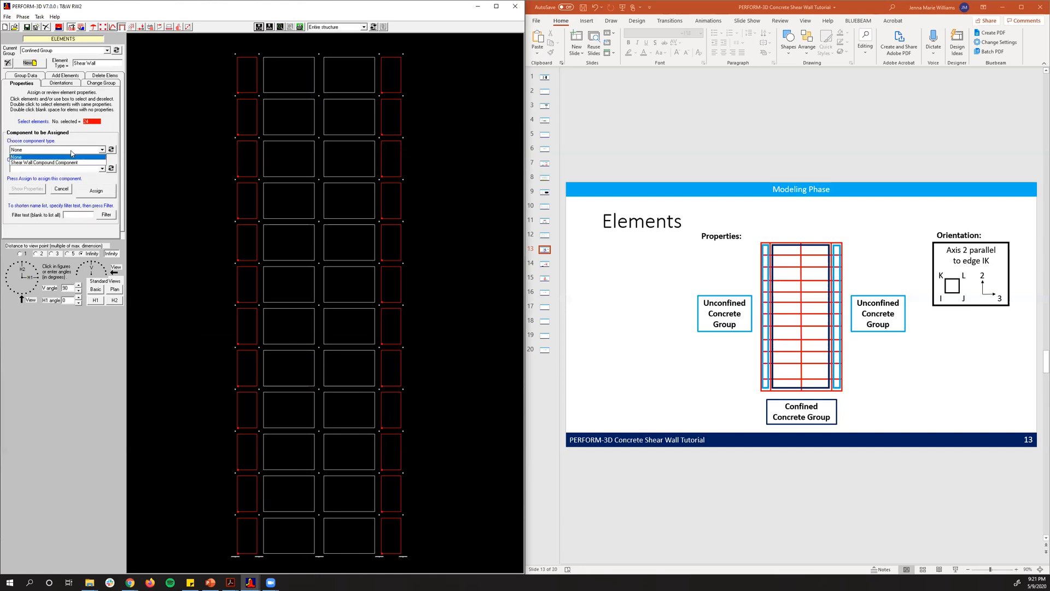
pyautogui.click(69, 162)
pyautogui.click(65, 169)
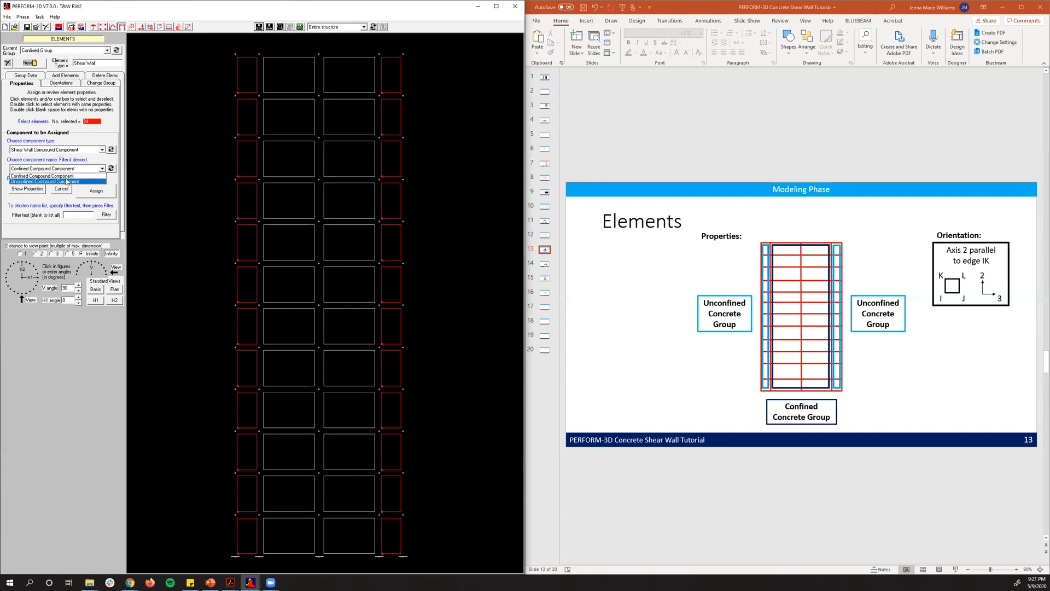
pyautogui.click(66, 176)
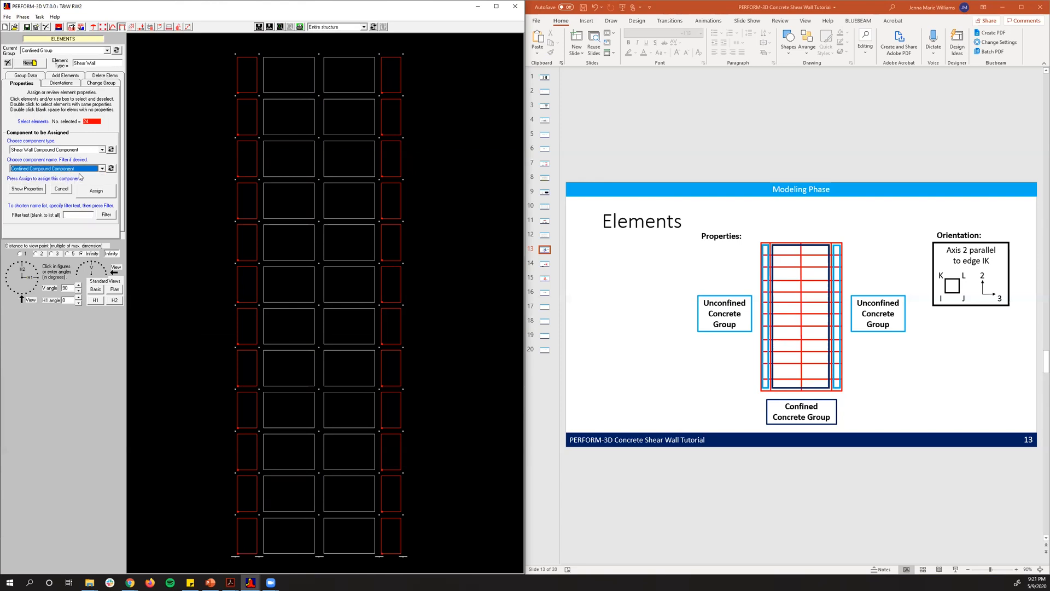
pyautogui.click(95, 193)
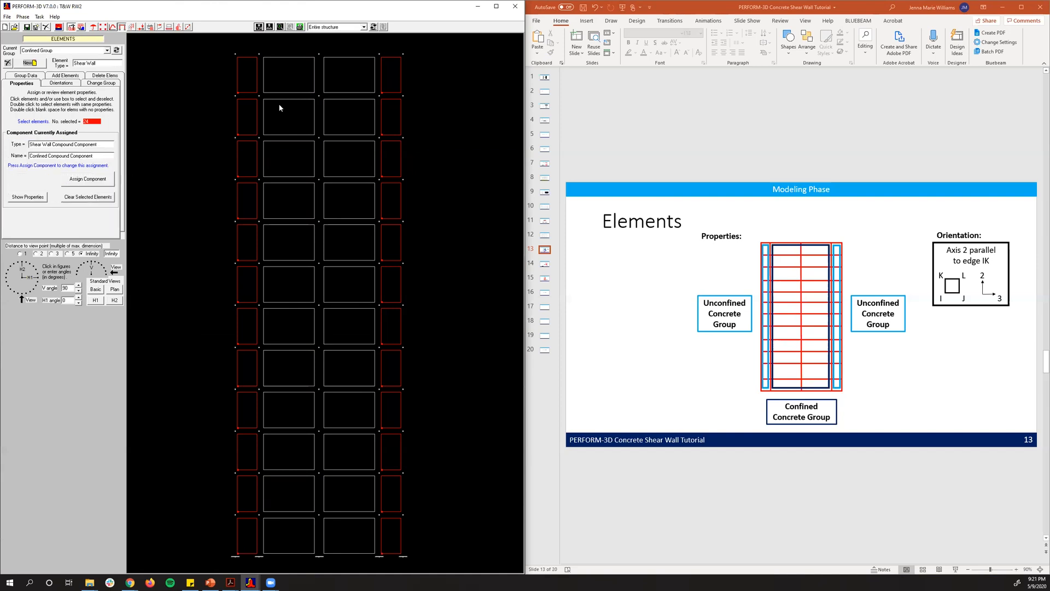
# Step: Clear the element selection and check the component assigned to the top element of the left confined column
pyautogui.click(107, 198)
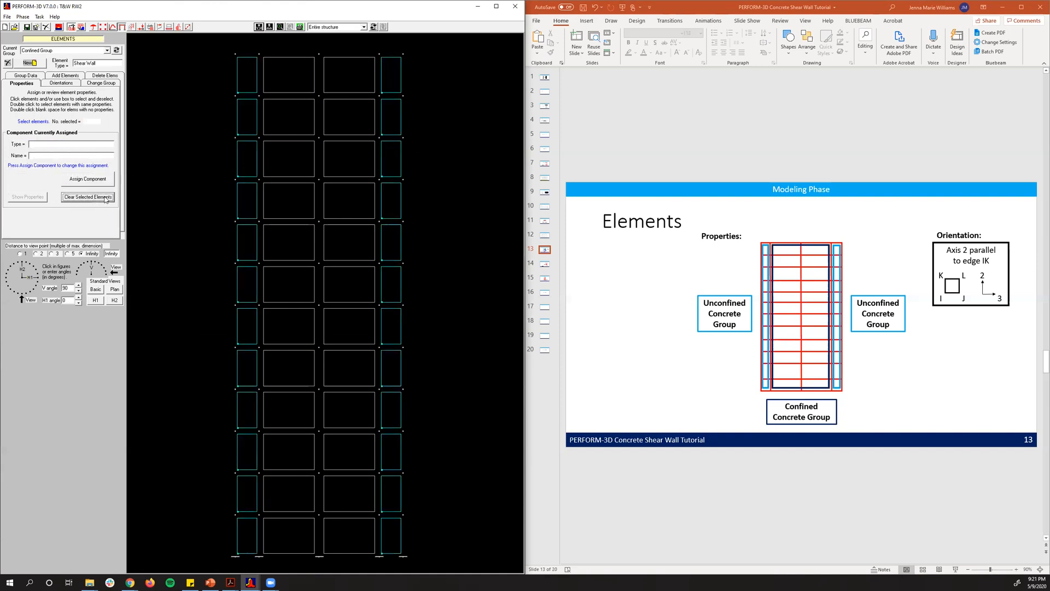
pyautogui.click(253, 59)
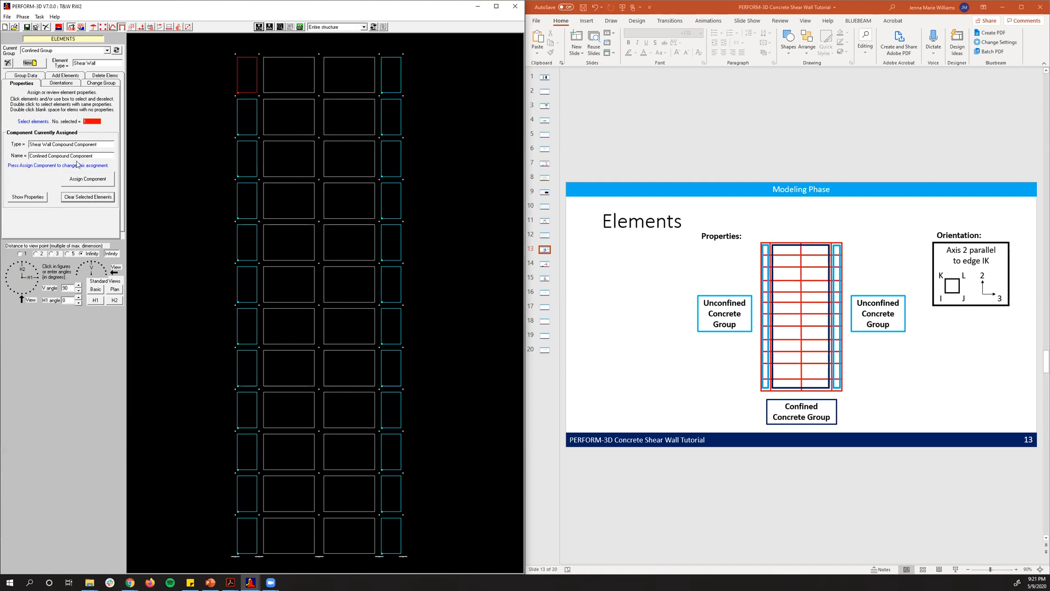
pyautogui.click(101, 199)
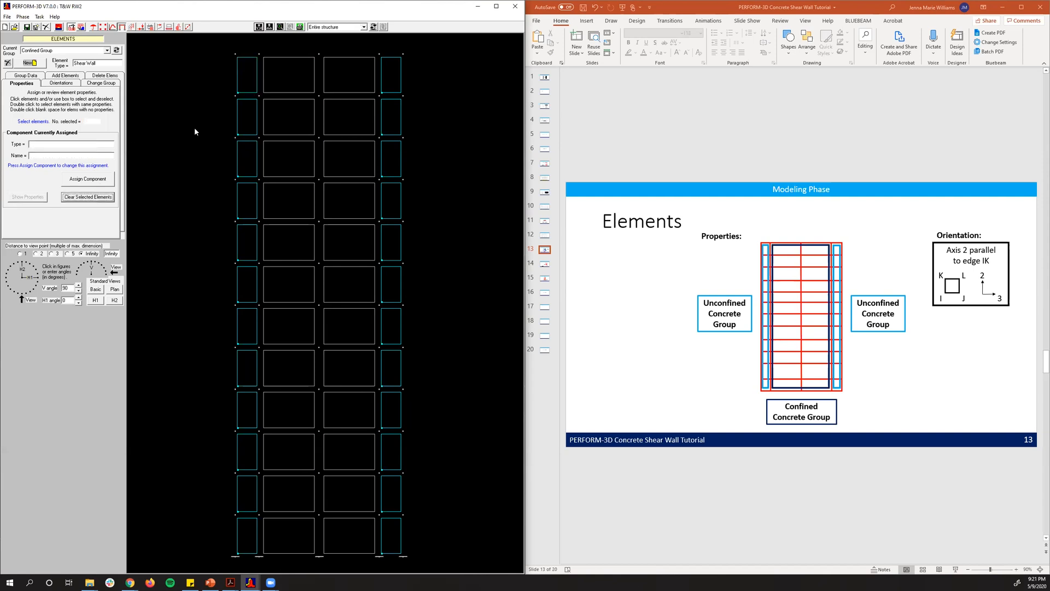
# Step: Assign the Shear Wall Compound Component named Unconfined Compound Component to all elements of Unconfined Group
pyautogui.click(96, 52)
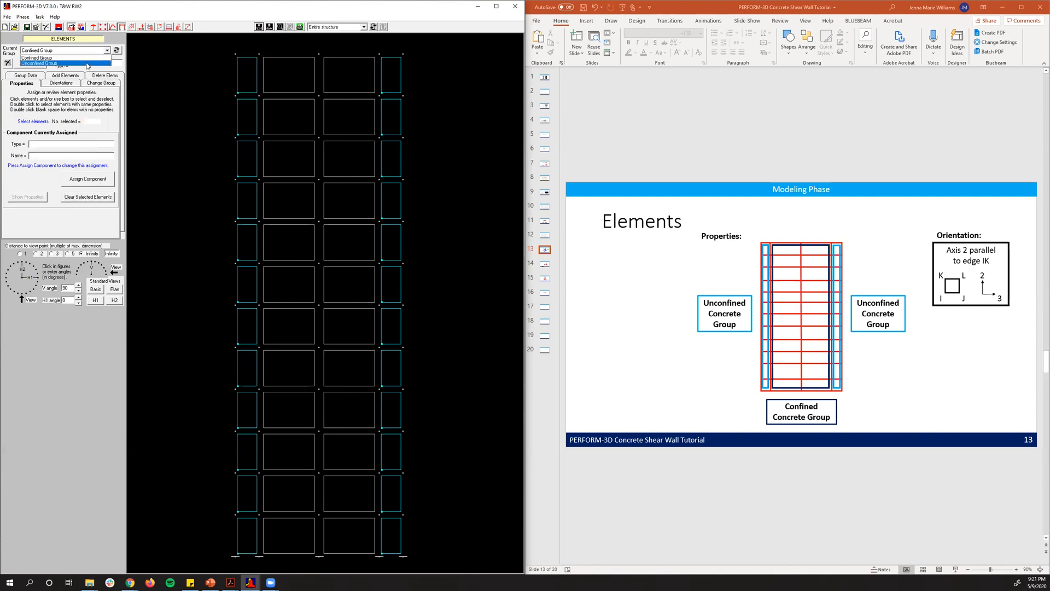
pyautogui.click(89, 65)
pyautogui.moveTo(398, 410); pyautogui.dragTo(231, 53)
pyautogui.moveTo(238, 449); pyautogui.dragTo(432, 564)
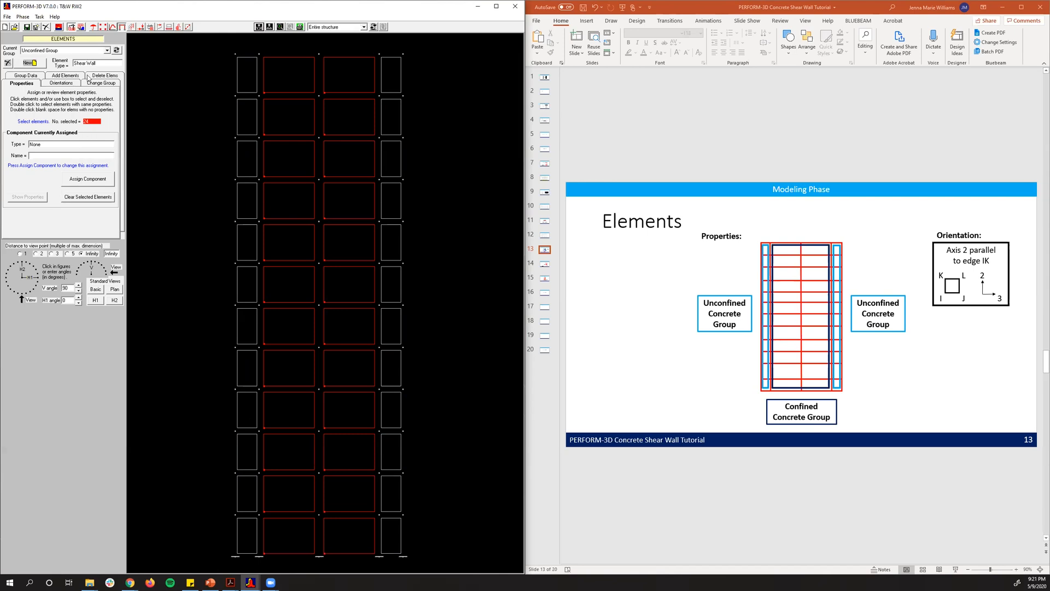
pyautogui.click(92, 182)
pyautogui.click(66, 150)
pyautogui.click(61, 165)
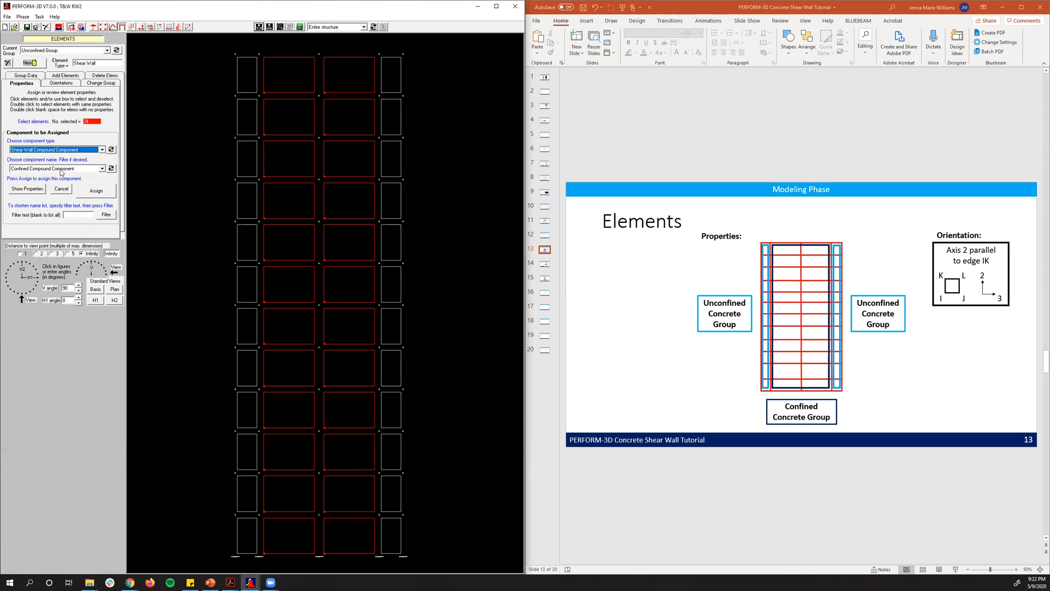
pyautogui.click(61, 169)
pyautogui.click(58, 183)
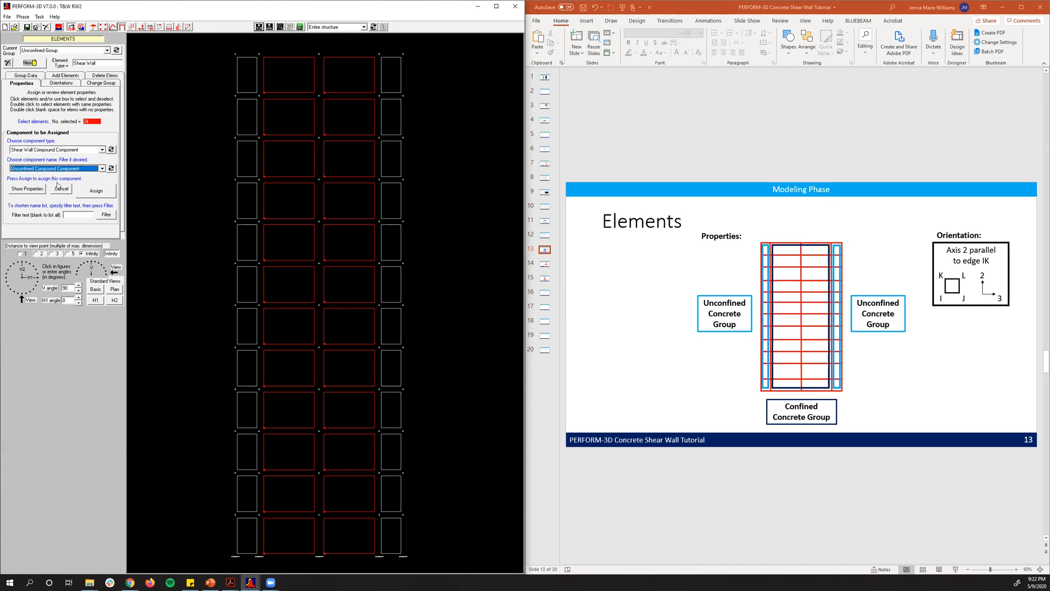
pyautogui.click(101, 190)
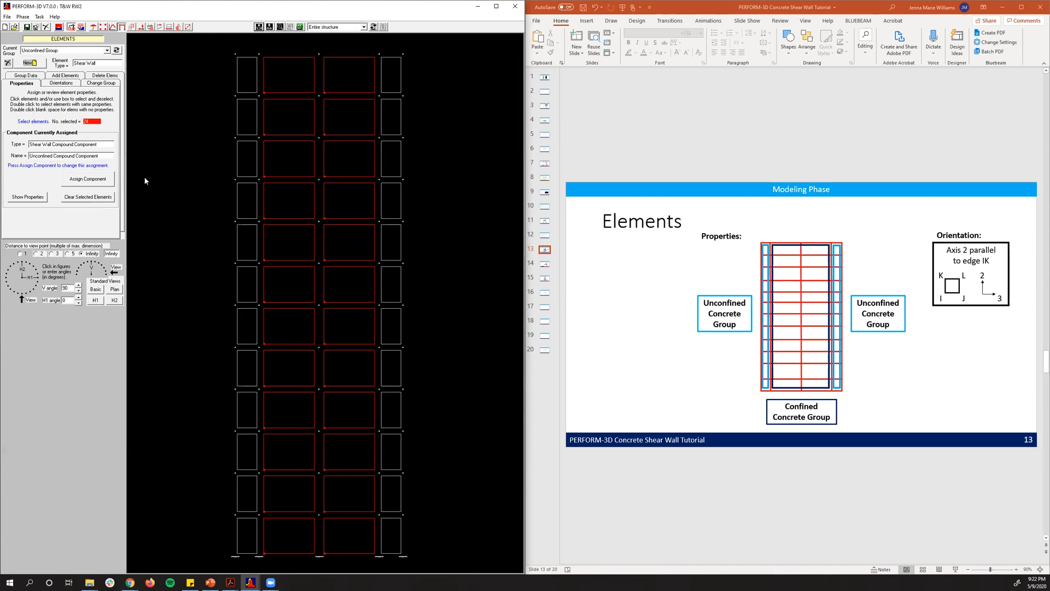
# Step: Clear the selection and check the component assigned to the top-left element of Unconfined Group, leaving nothing selected
pyautogui.click(107, 198)
pyautogui.click(273, 58)
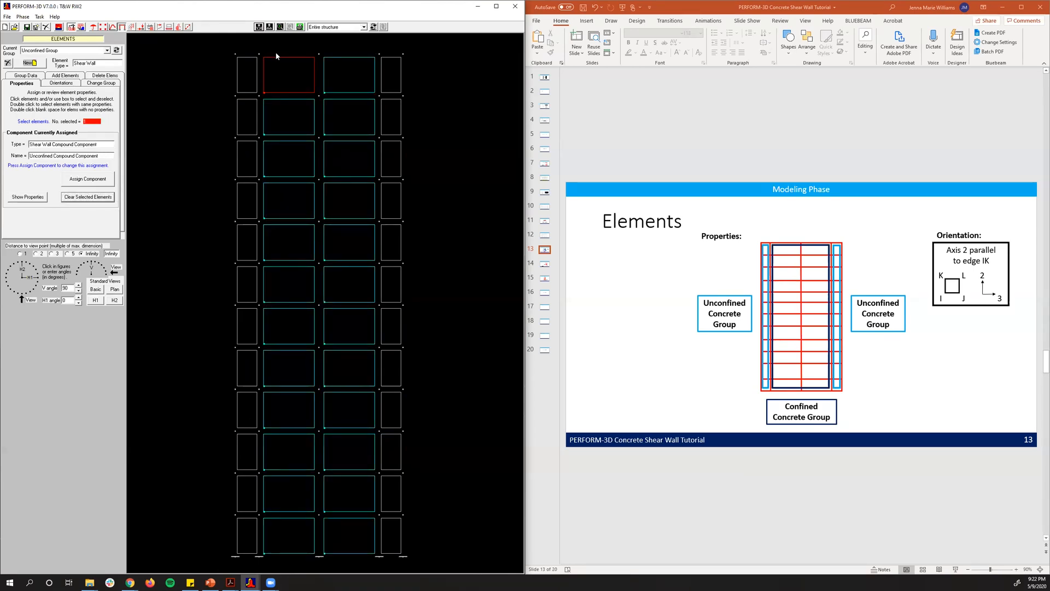
pyautogui.click(276, 57)
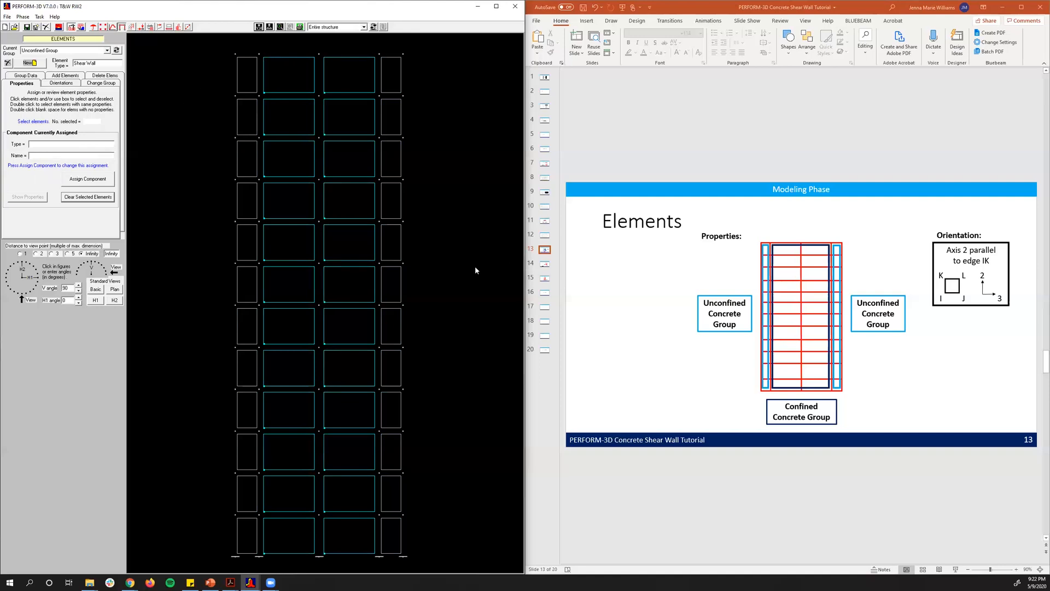
# Step: Orient local axis 2 of all Unconfined Group elements parallel to edge IK
pyautogui.click(69, 84)
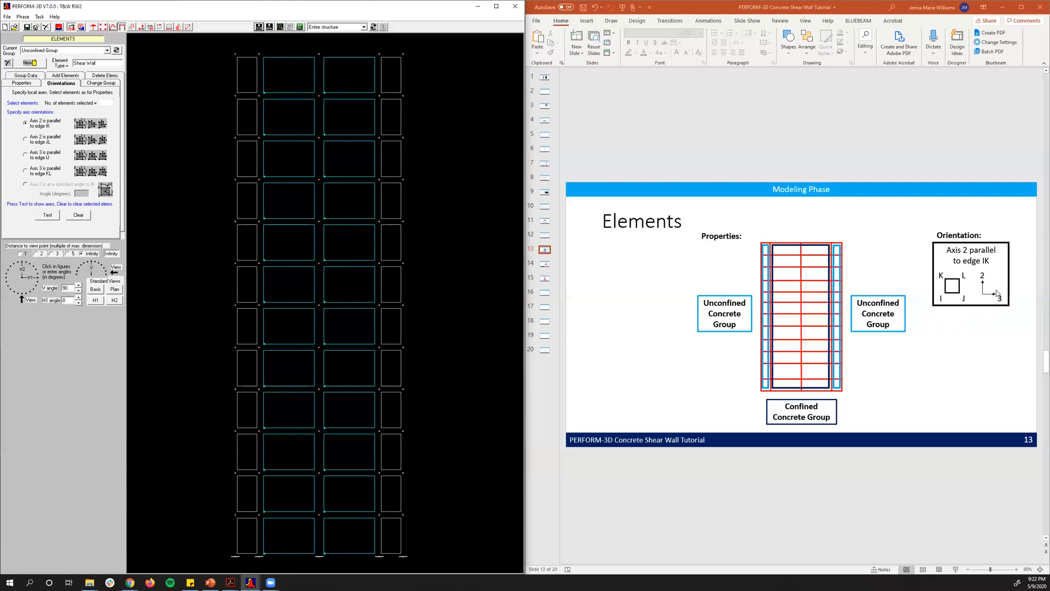
pyautogui.click(25, 124)
pyautogui.click(37, 125)
pyautogui.moveTo(214, 57); pyautogui.dragTo(417, 571)
pyautogui.click(52, 217)
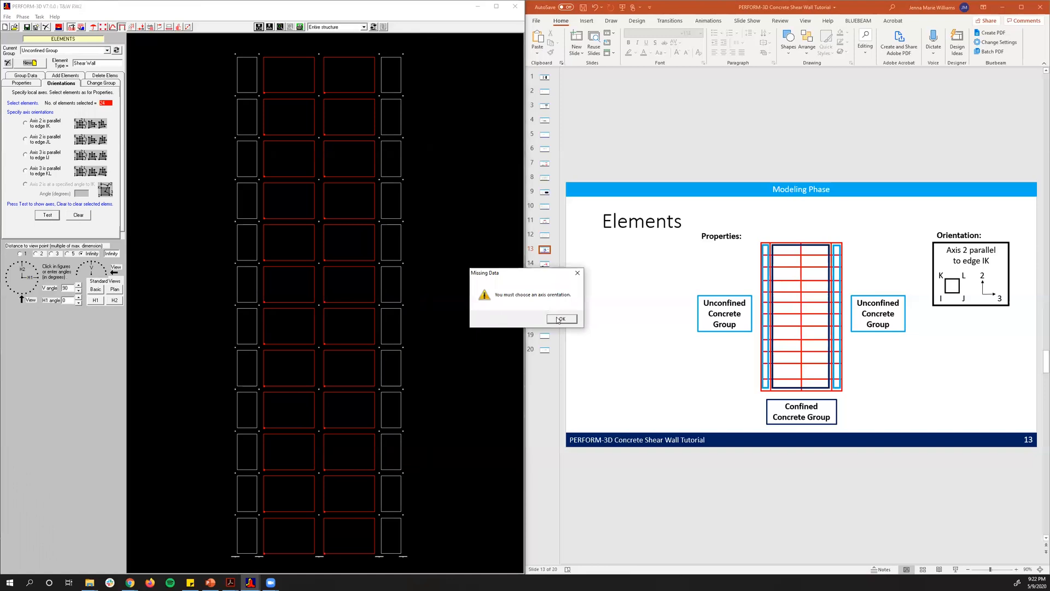
pyautogui.click(559, 319)
pyautogui.click(39, 128)
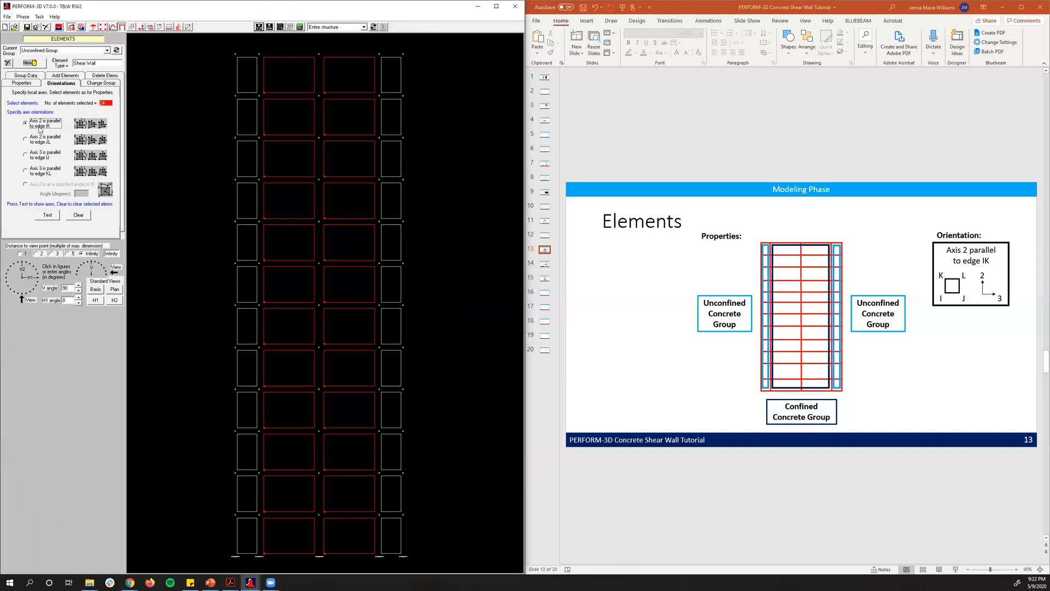
pyautogui.click(47, 214)
pyautogui.click(47, 215)
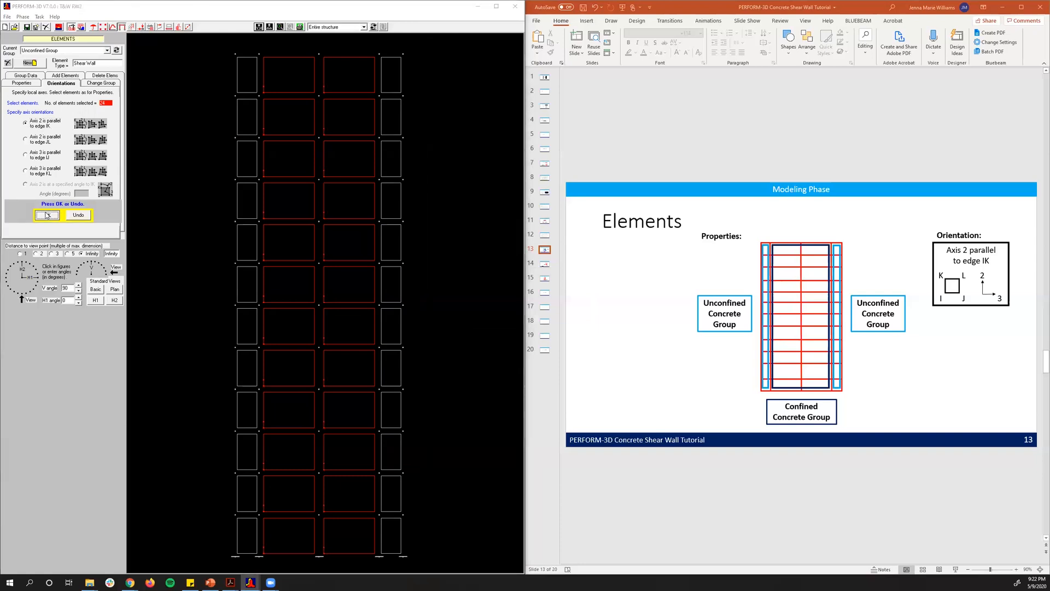
# Step: Show the wall in the basic 3D view and orient axis 2 of all Confined Group elements parallel to edge IK
pyautogui.click(95, 289)
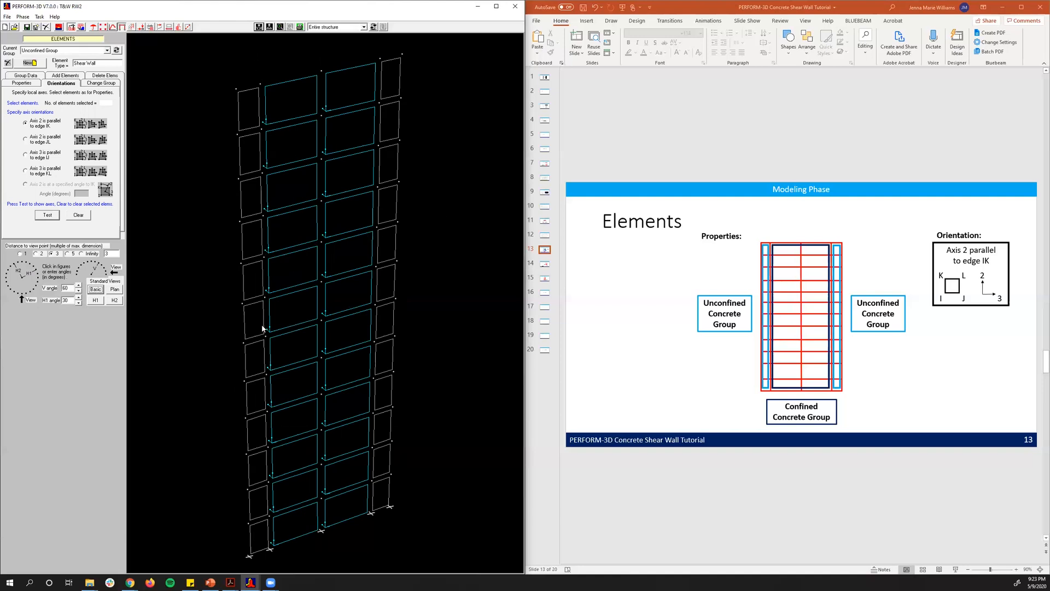
pyautogui.click(65, 50)
pyautogui.click(64, 64)
pyautogui.moveTo(195, 41); pyautogui.dragTo(433, 566)
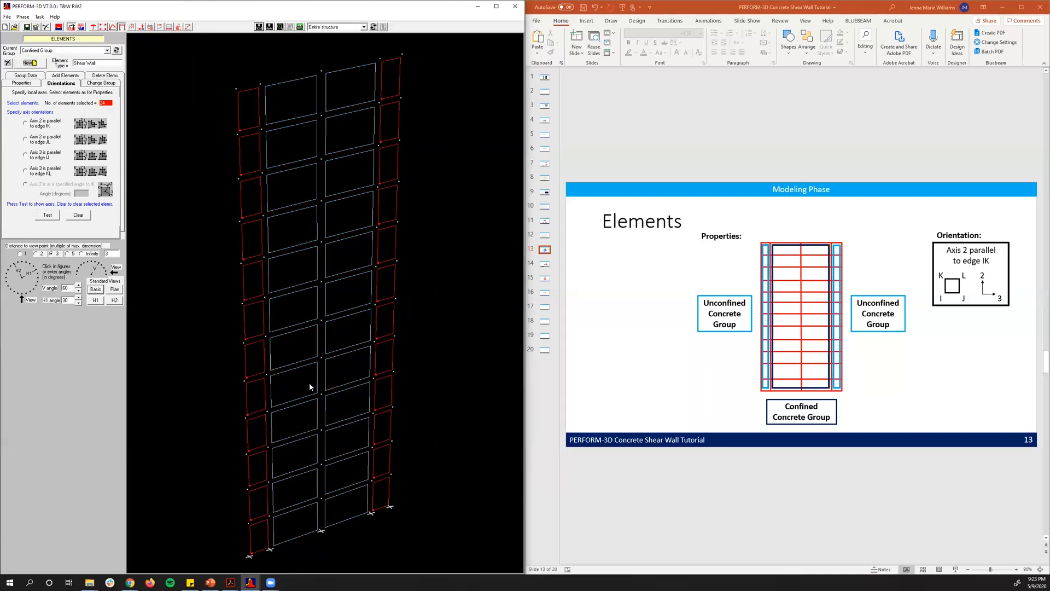
pyautogui.click(52, 215)
pyautogui.click(48, 215)
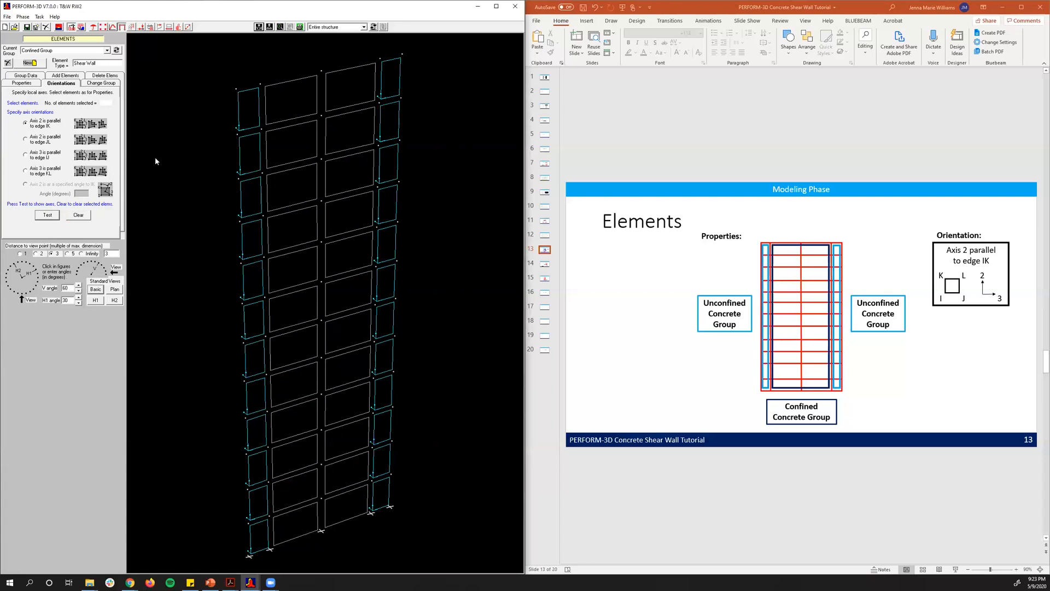
# Step: Bring up the Load Patterns slide for reference and create a nodal load pattern named Gravity Load
pyautogui.click(597, 292)
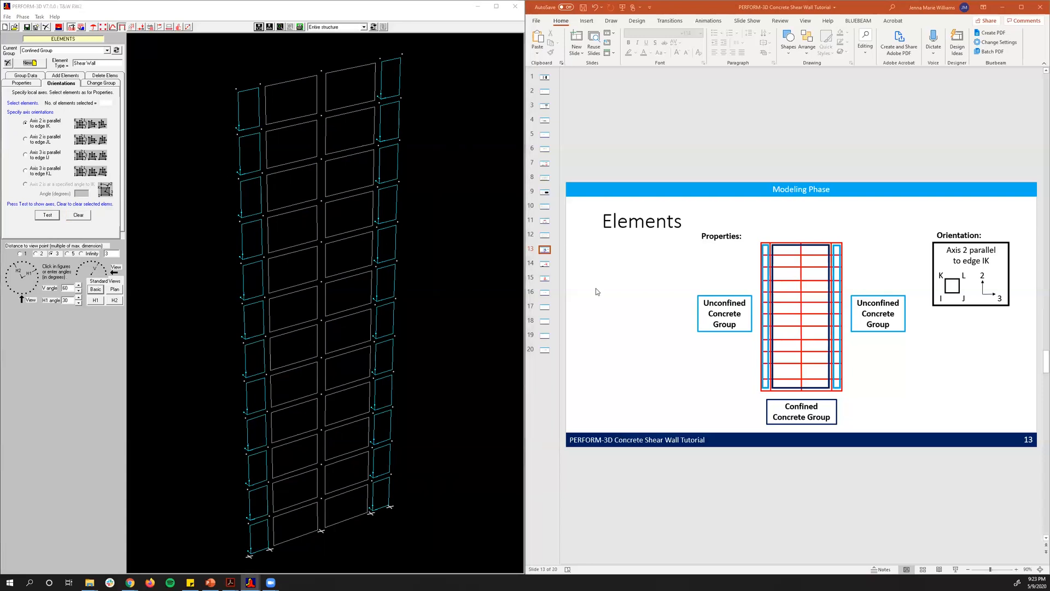
pyautogui.click(543, 264)
pyautogui.click(441, 150)
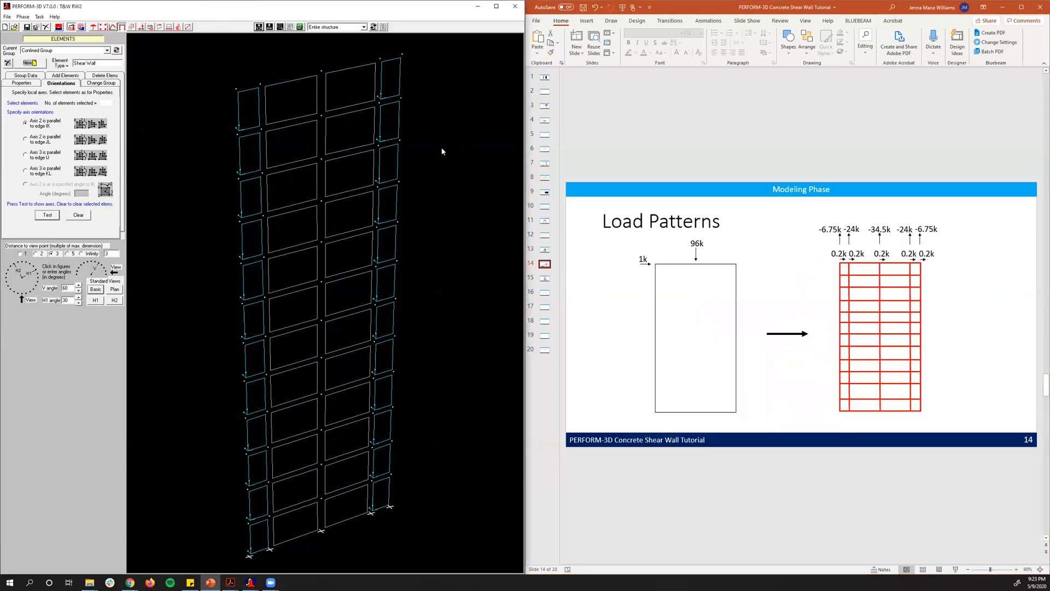
pyautogui.click(141, 26)
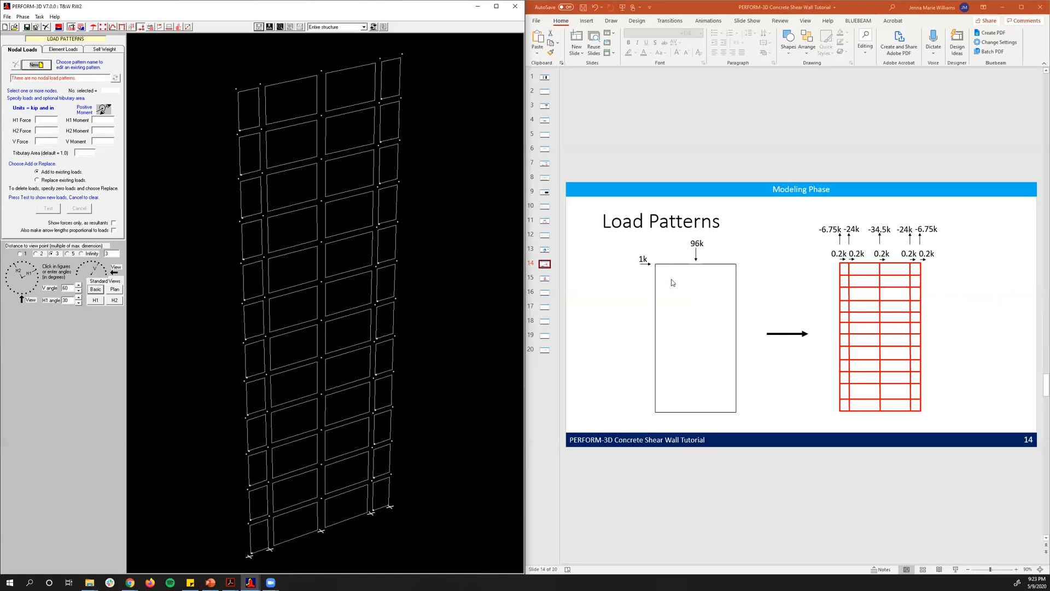
pyautogui.click(36, 64)
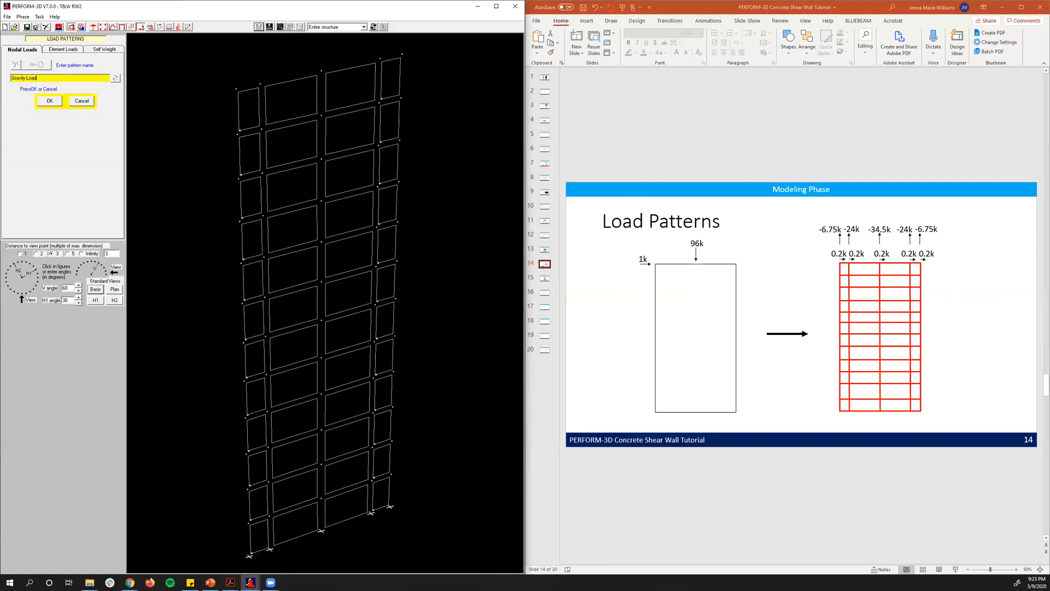
pyautogui.click(45, 103)
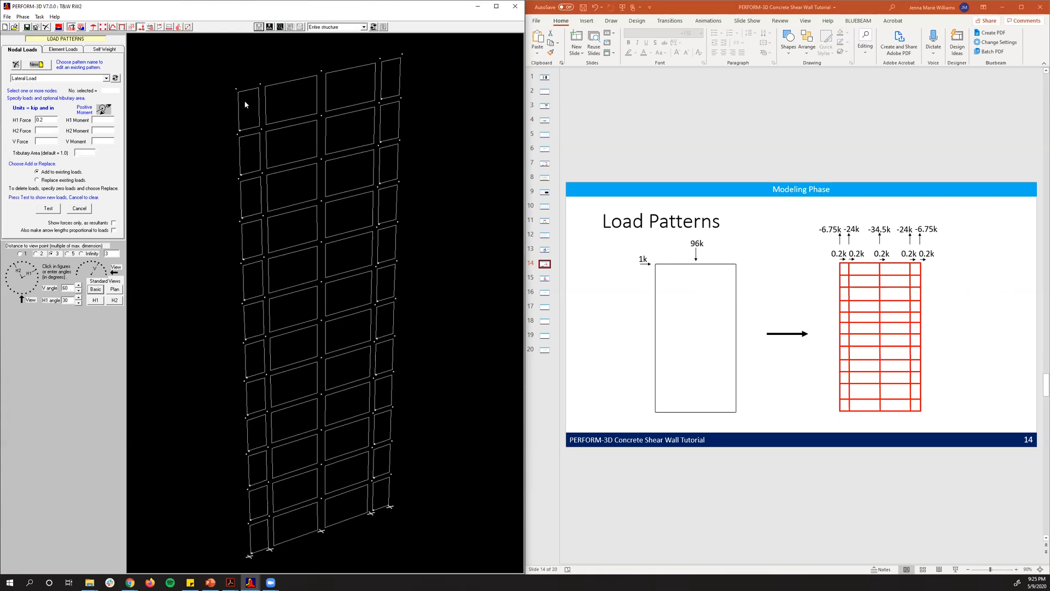
# Step: Apply an H1 force of 0.2 kip to each of the five top nodes in the Lateral Load pattern
pyautogui.moveTo(314, 62); pyautogui.dragTo(349, 87)
pyautogui.moveTo(421, 70); pyautogui.dragTo(421, 69)
pyautogui.click(49, 210)
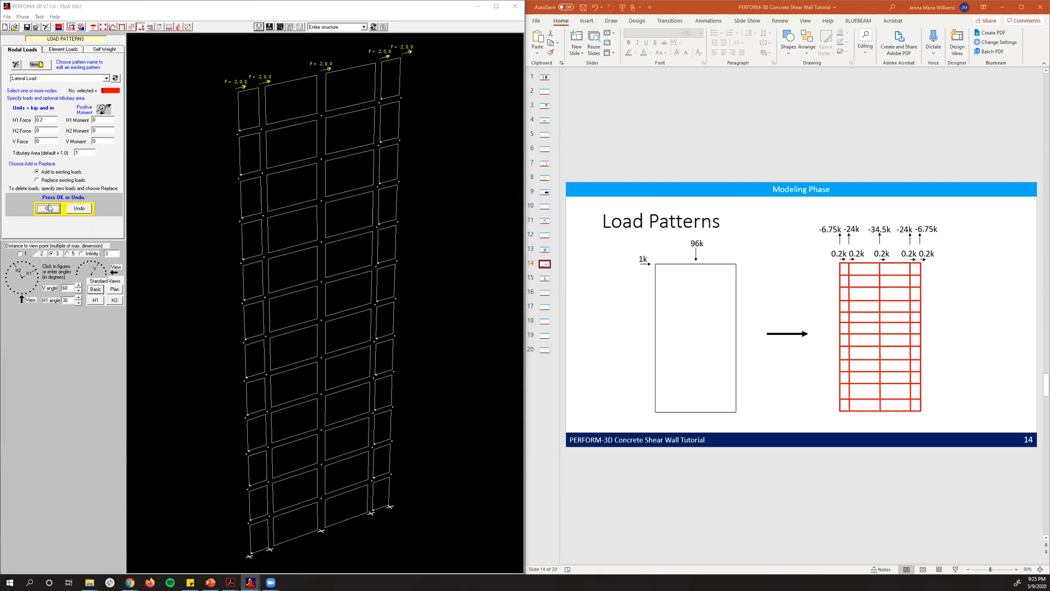
pyautogui.click(49, 208)
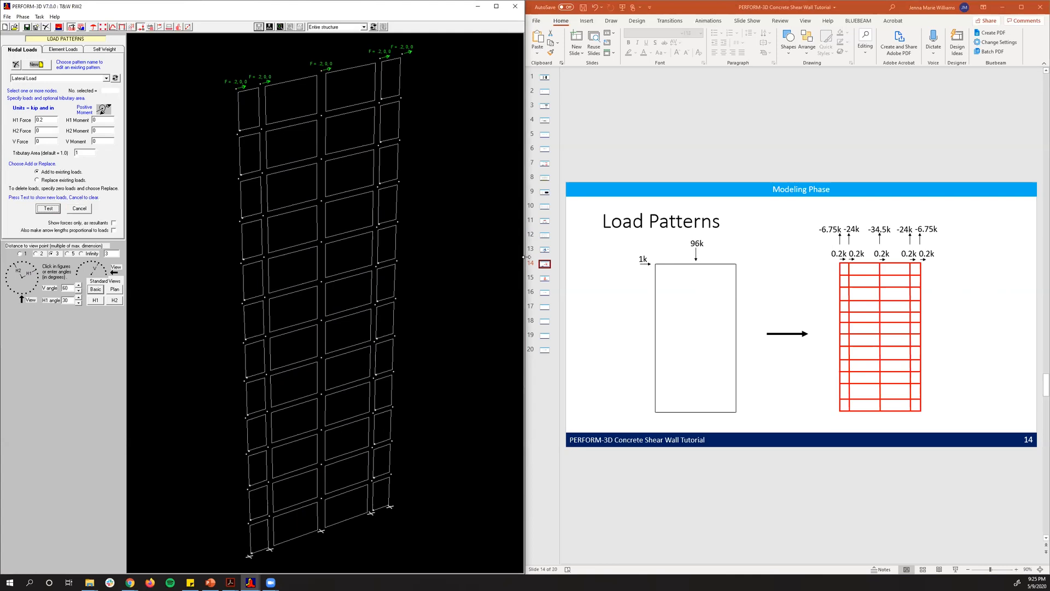
# Step: Following the Drifts & Structure Section slide, define a simple H1 drift named Roof Drift from the top centre node to the base centre node
pyautogui.click(548, 282)
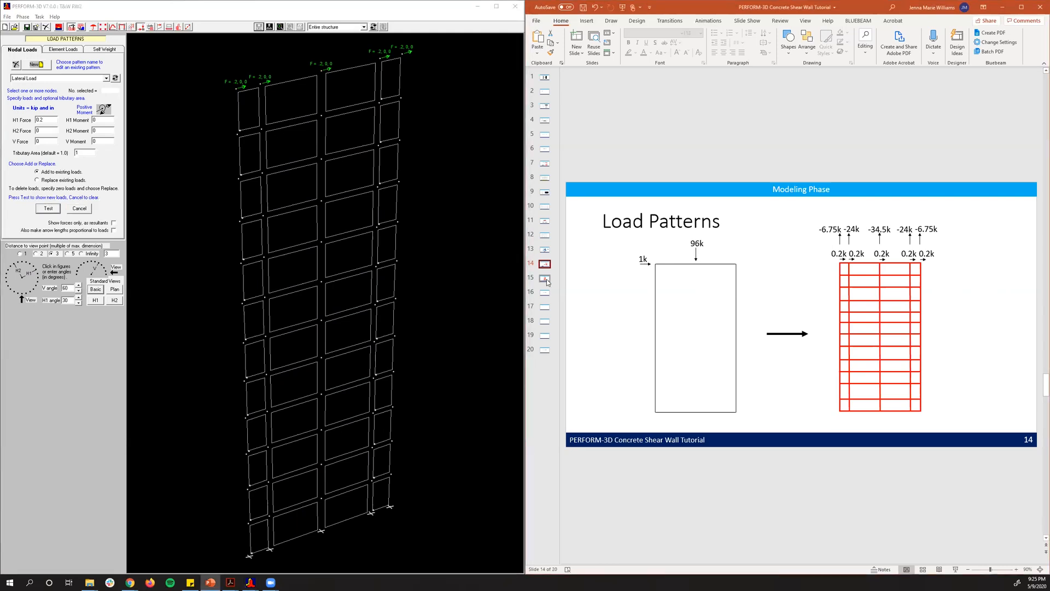
pyautogui.click(547, 282)
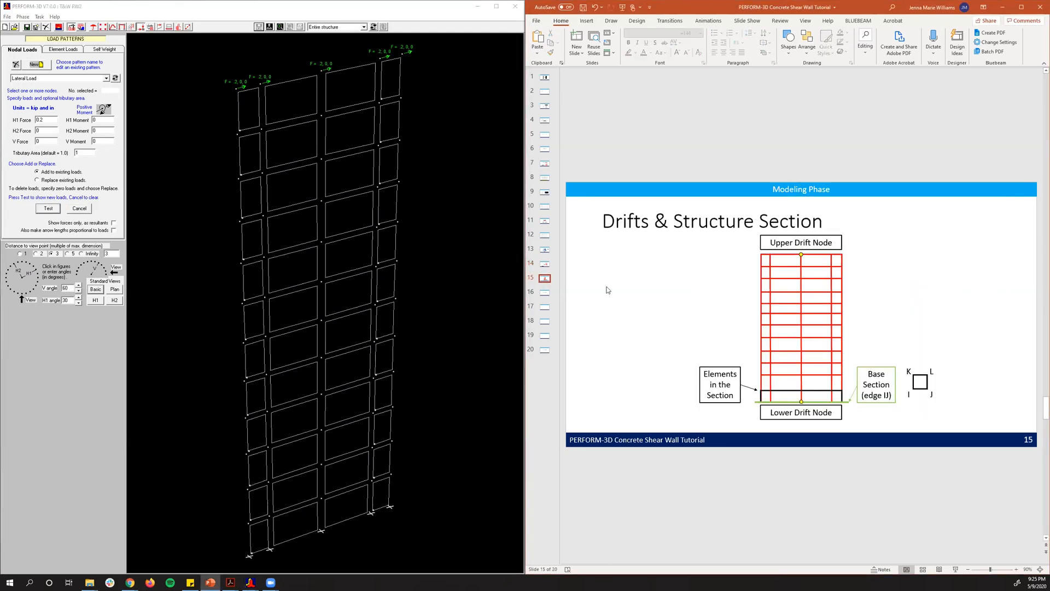
pyautogui.click(146, 85)
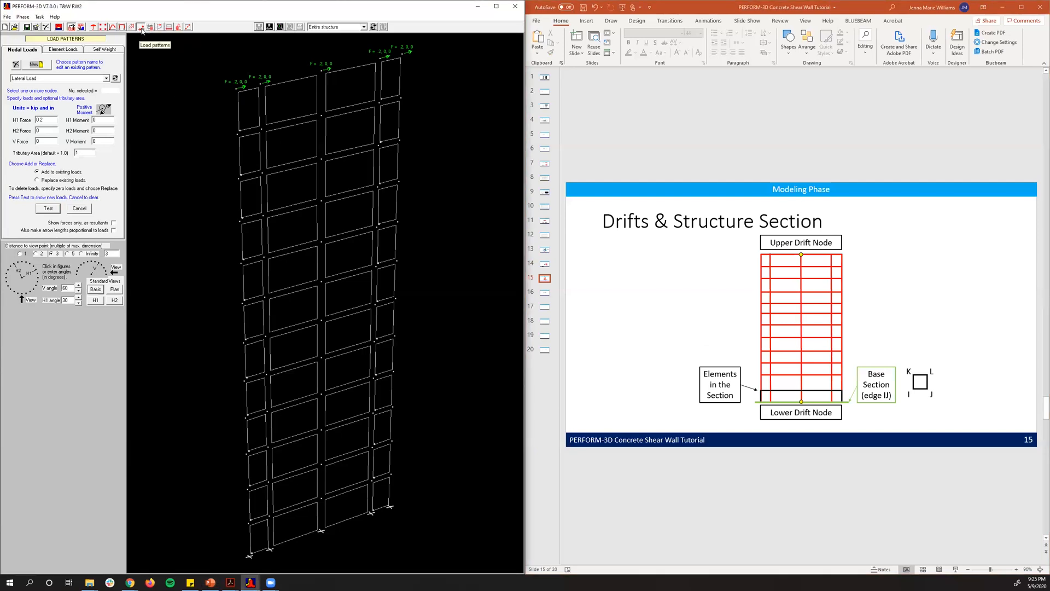
pyautogui.click(159, 27)
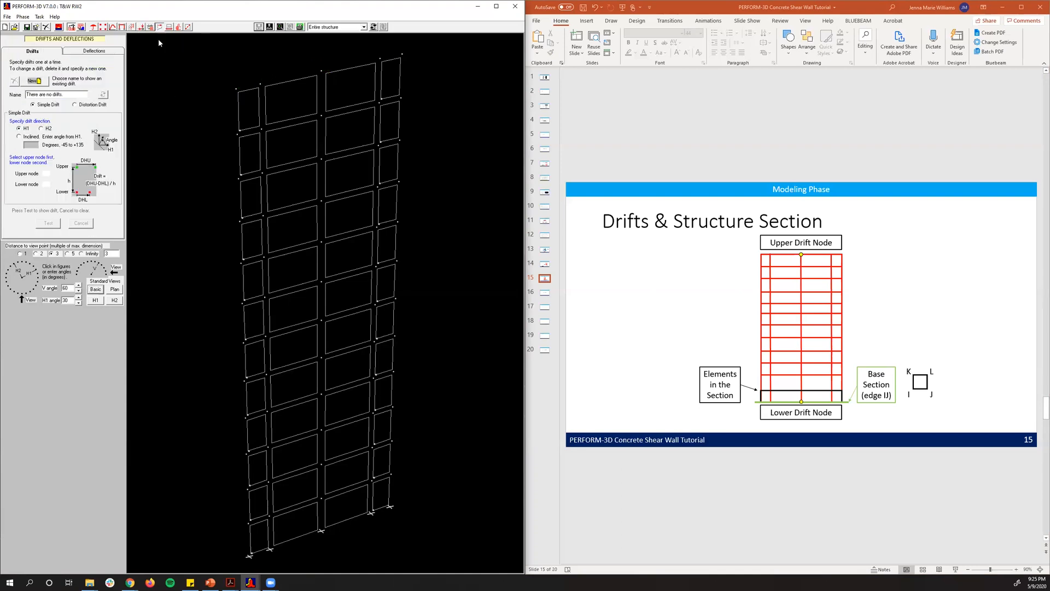
pyautogui.click(32, 80)
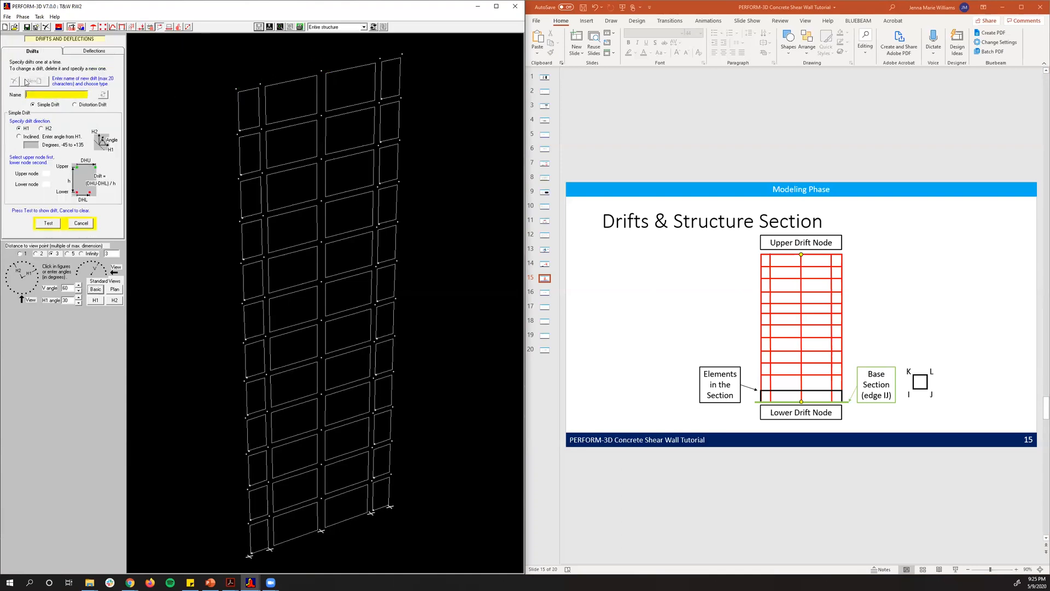
pyautogui.write('Roof Drift')
pyautogui.click(322, 74)
pyautogui.click(322, 531)
pyautogui.click(40, 224)
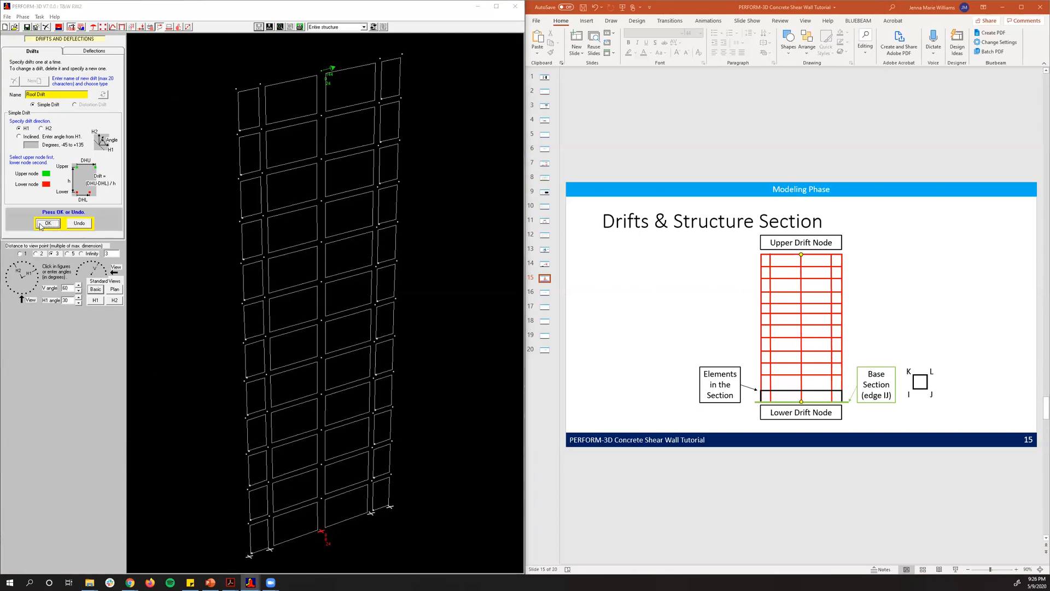
pyautogui.click(47, 223)
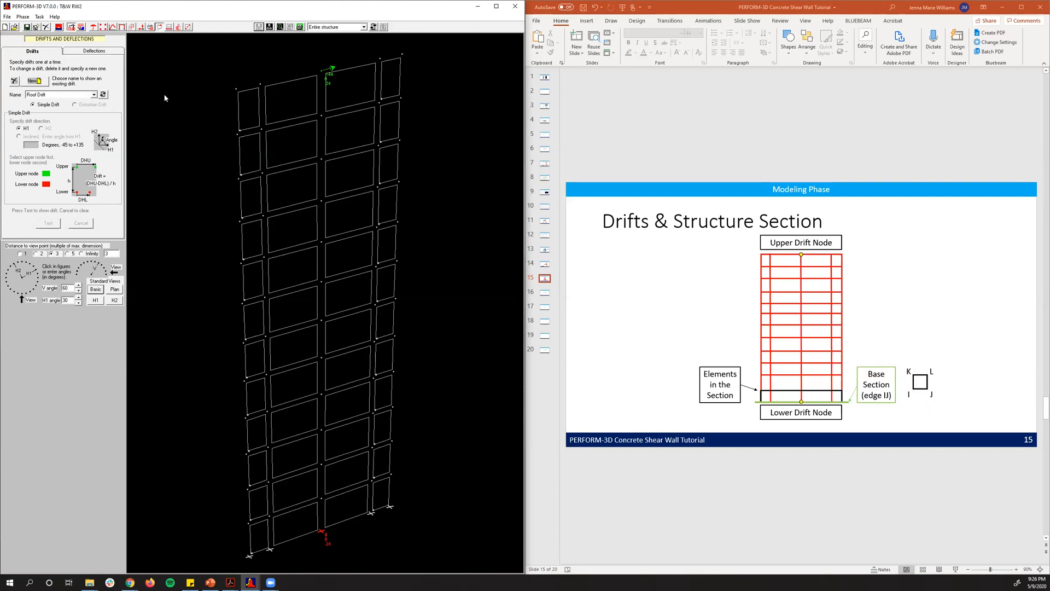
# Step: Create a structure section named Base Section with its moment reference point at coordinates H1 24, H2 0, V 0
pyautogui.click(169, 28)
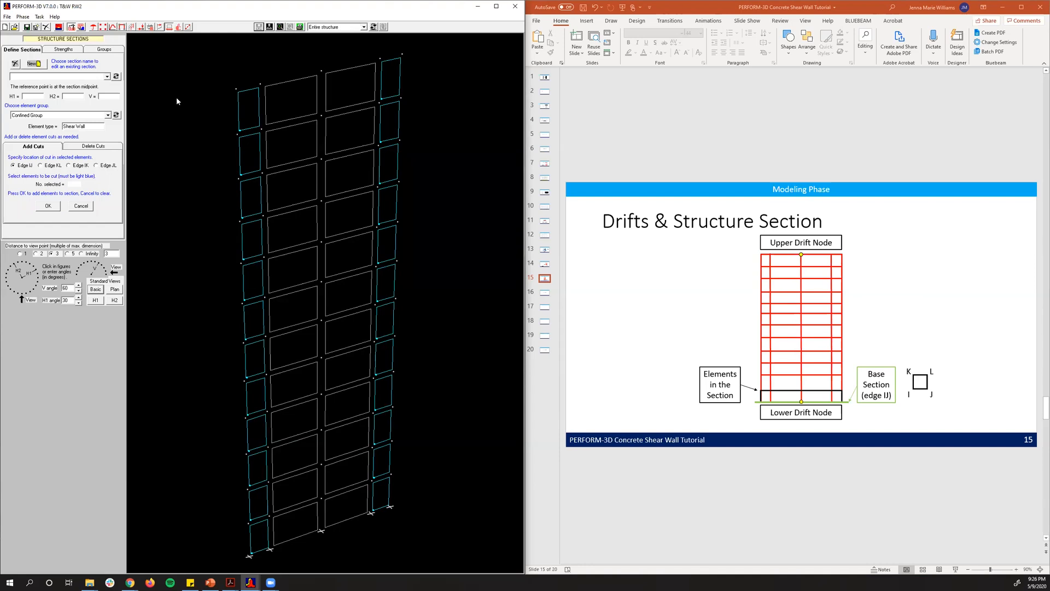
pyautogui.click(33, 64)
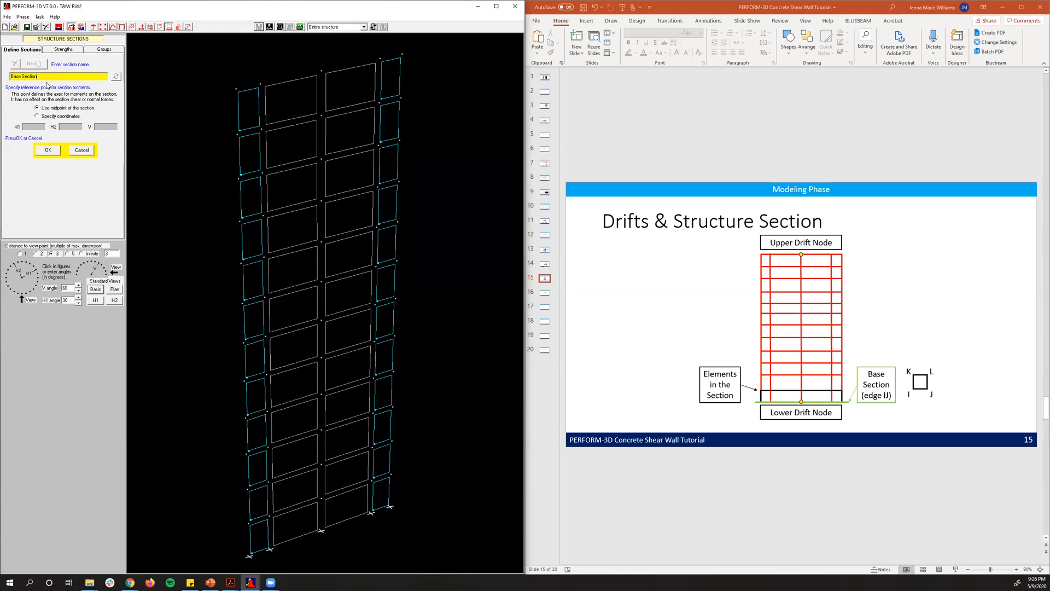
pyautogui.click(51, 117)
pyautogui.click(42, 126)
pyautogui.press('Tab')
pyautogui.write('0')
pyautogui.click(46, 151)
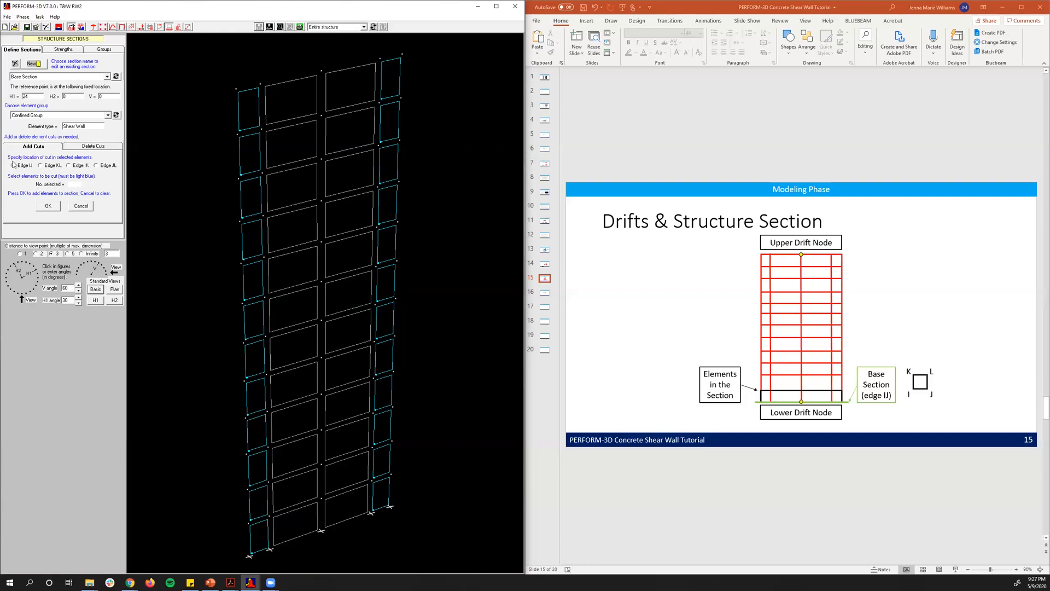
# Step: Add edge IJ cuts to Base Section for the two bottom elements of Confined Group and the two bottom elements of Unconfined Group
pyautogui.click(254, 527)
pyautogui.click(373, 500)
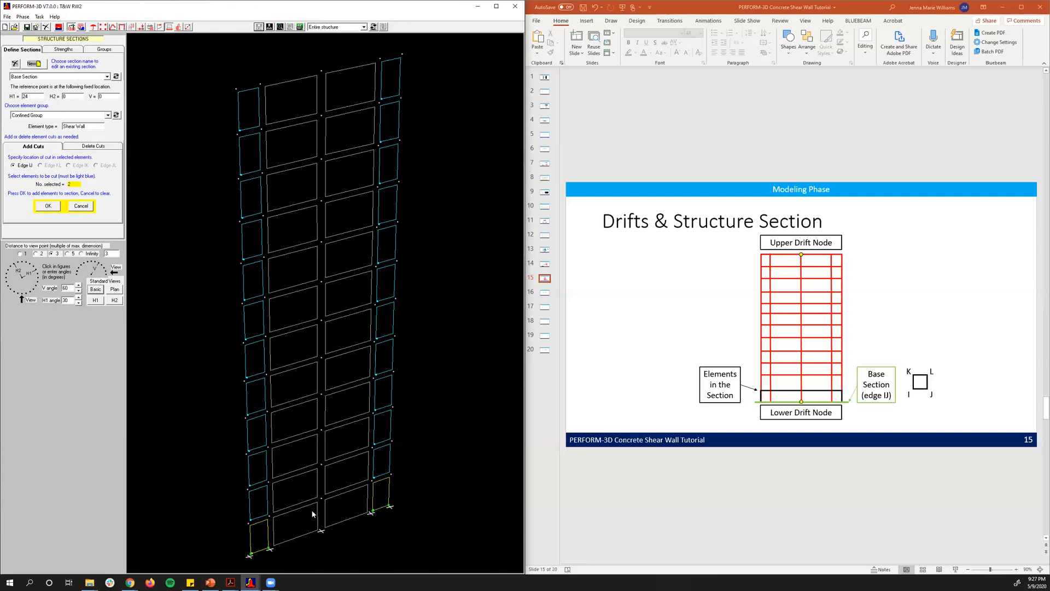
pyautogui.click(48, 206)
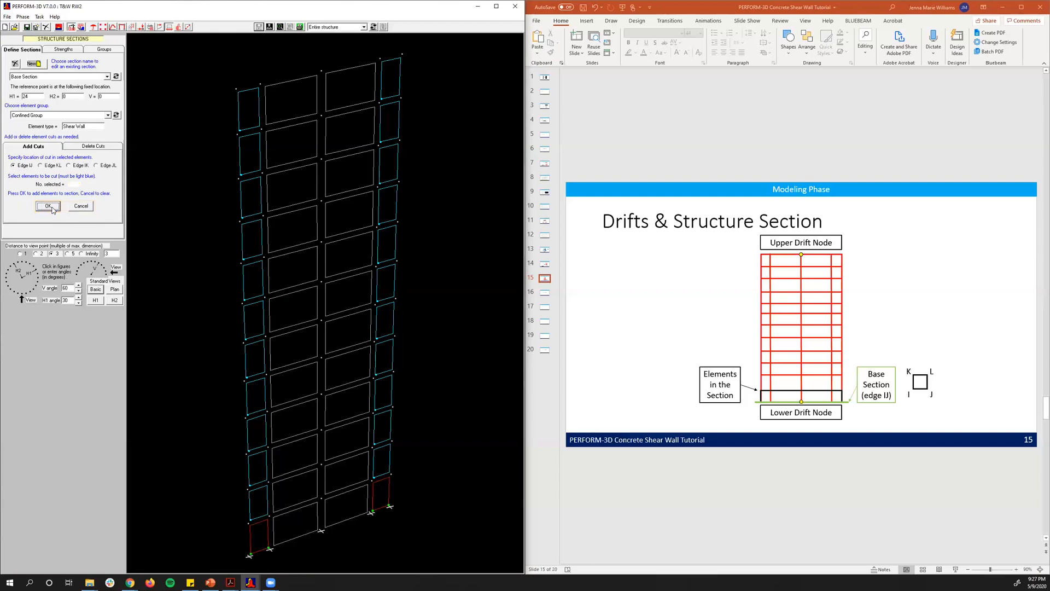
pyautogui.click(42, 115)
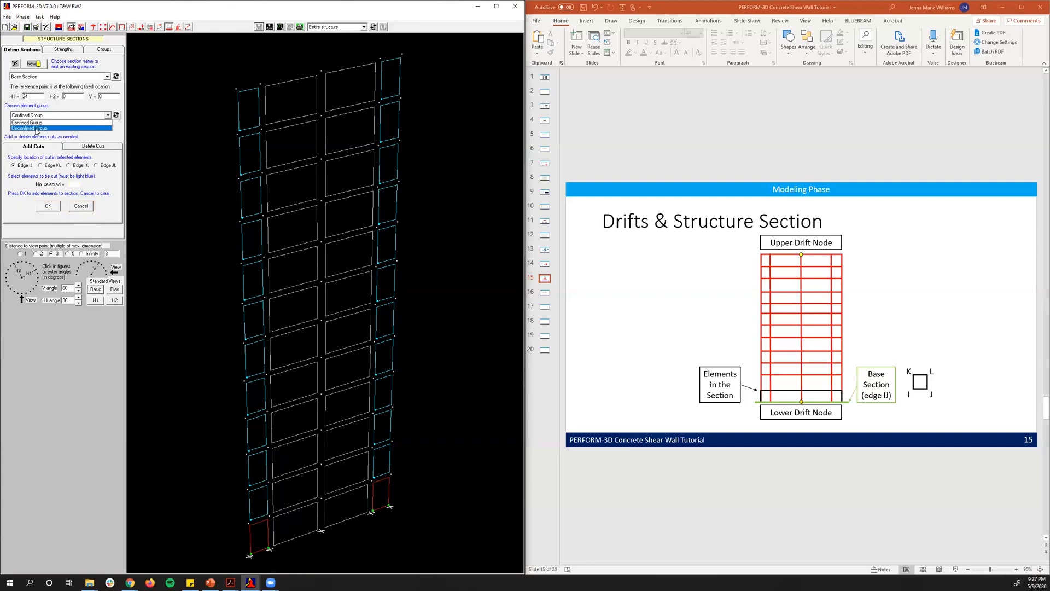
pyautogui.click(36, 128)
pyautogui.click(296, 512)
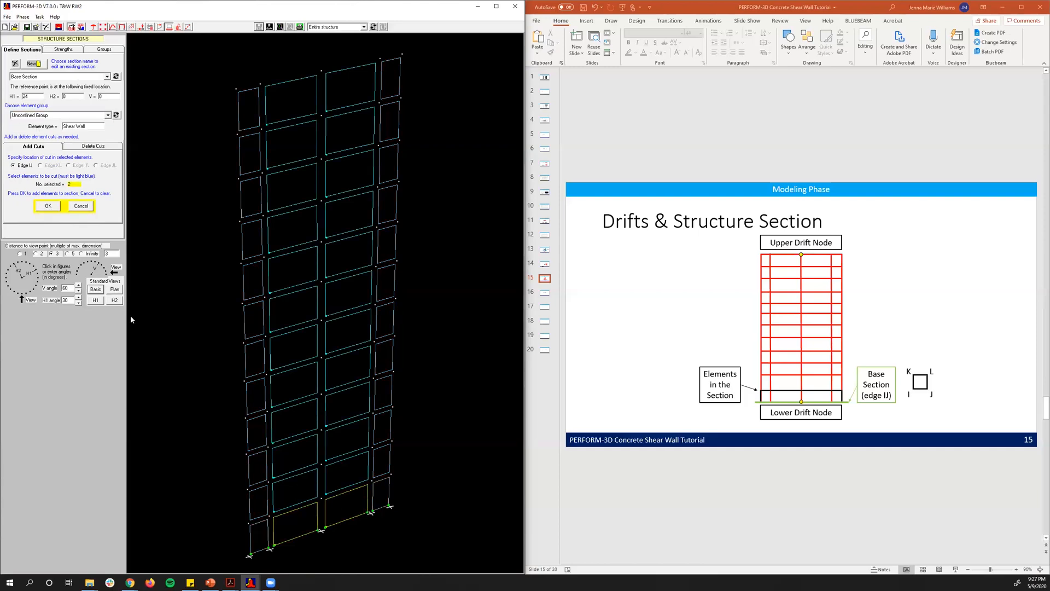
pyautogui.click(49, 206)
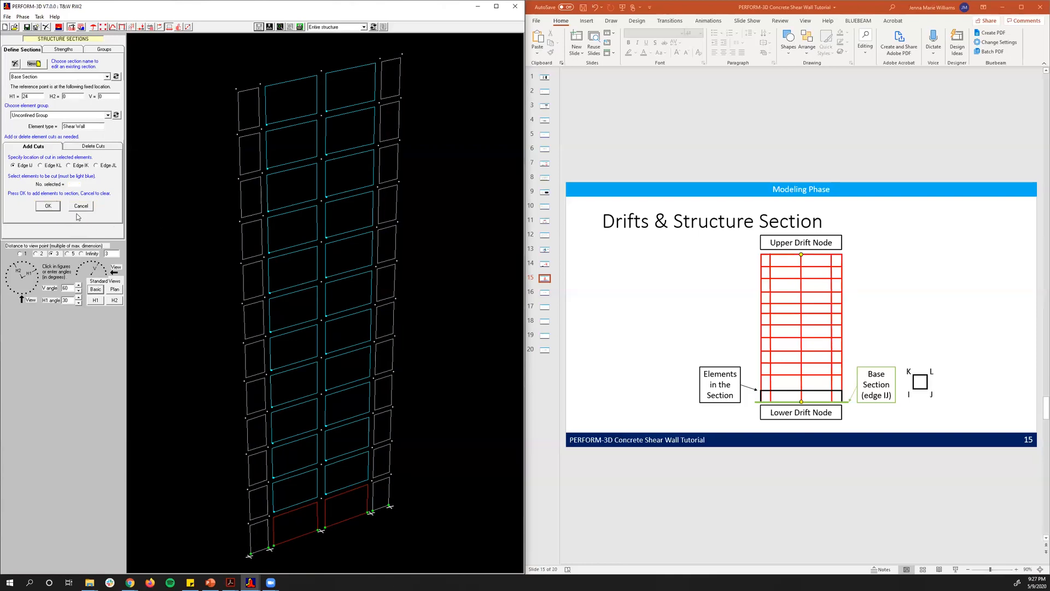
# Step: Check the Base Section cuts by displaying Confined Group and Unconfined Group in turn
pyautogui.click(46, 115)
pyautogui.click(47, 122)
pyautogui.click(46, 116)
pyautogui.click(44, 129)
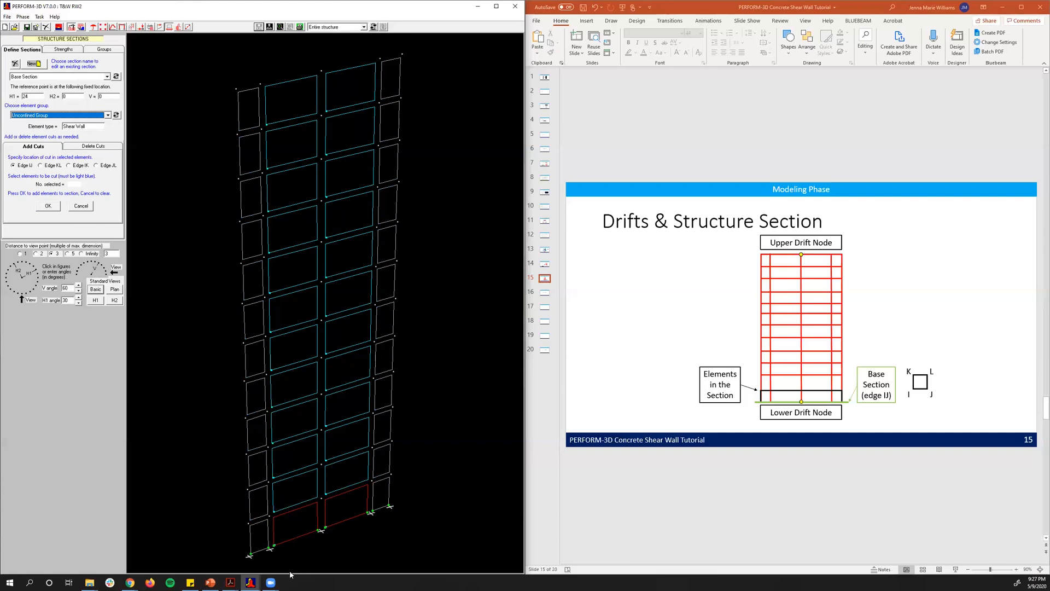
pyautogui.click(469, 483)
pyautogui.click(663, 307)
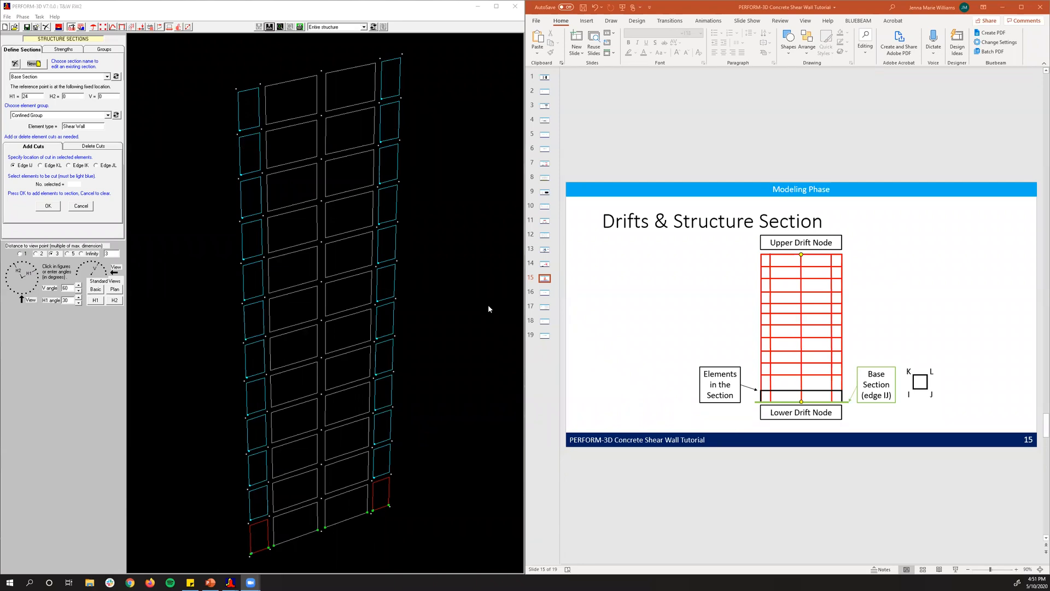
# Step: Create a new limit state of type Drift named Roof Drift
pyautogui.click(176, 28)
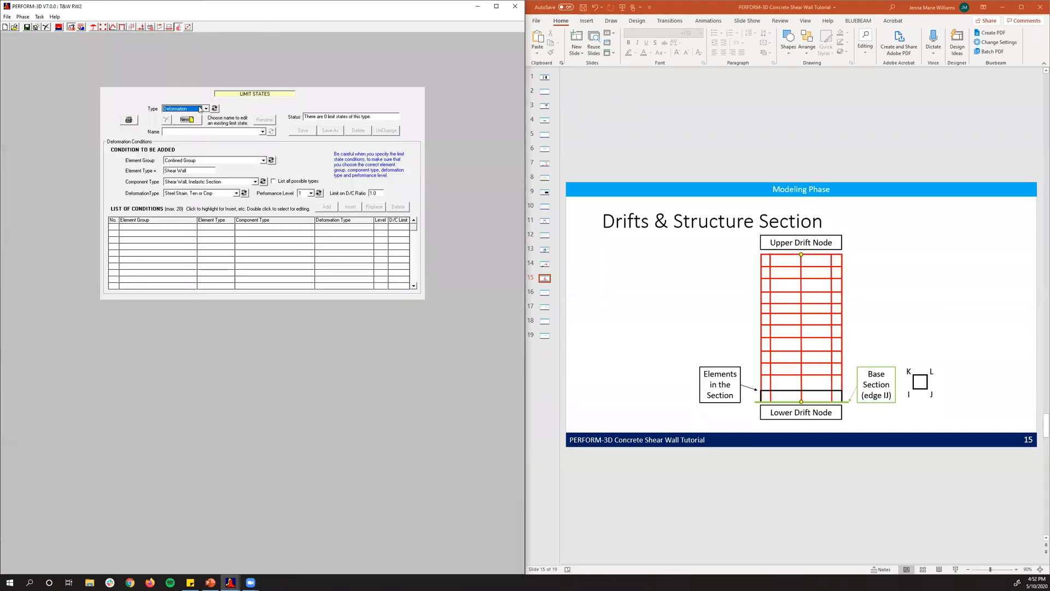
pyautogui.click(206, 108)
pyautogui.click(197, 126)
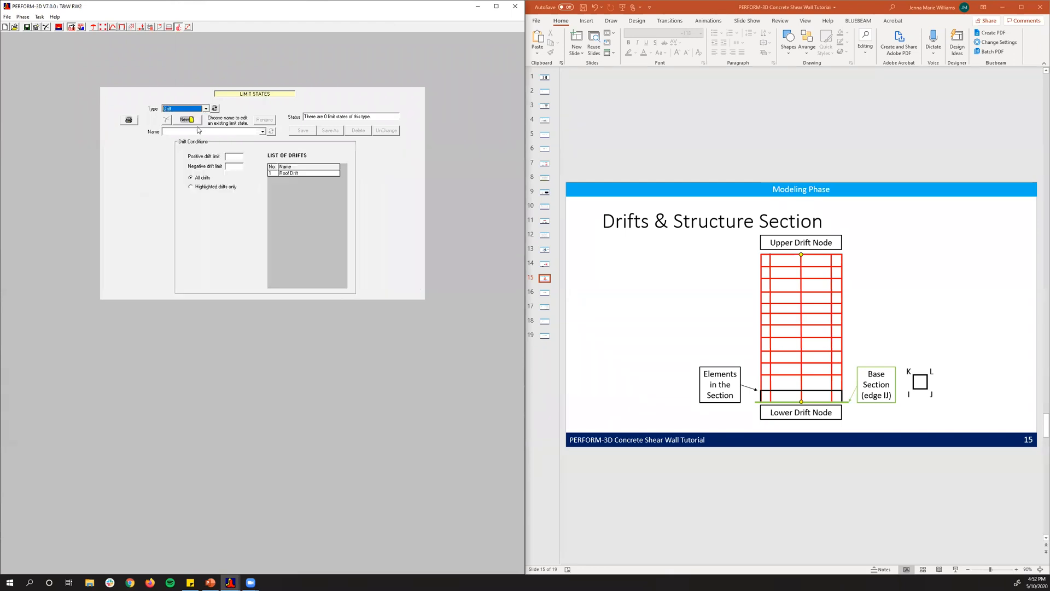
pyautogui.click(196, 129)
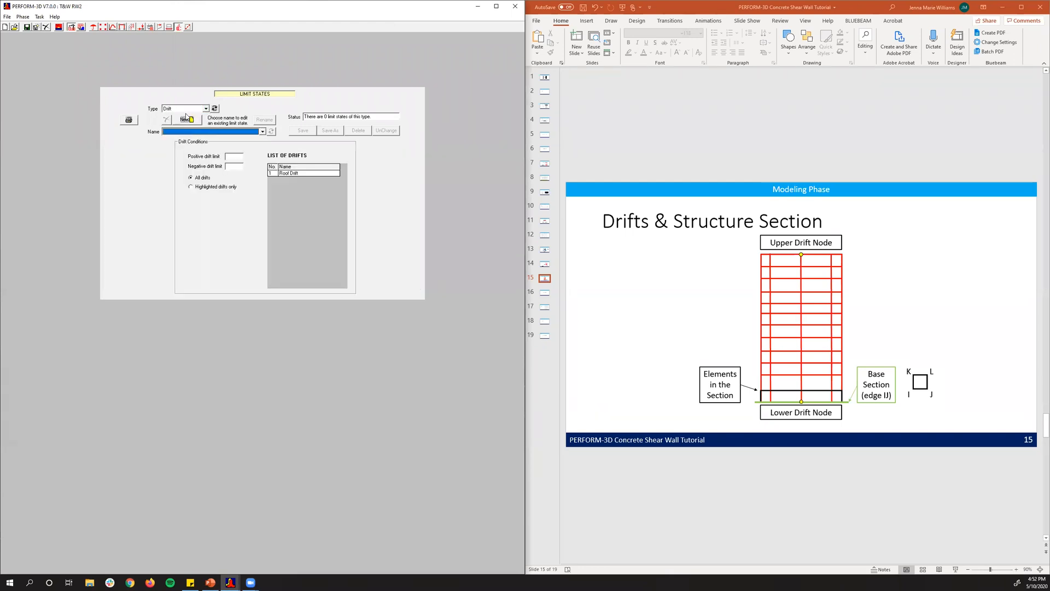
pyautogui.click(187, 119)
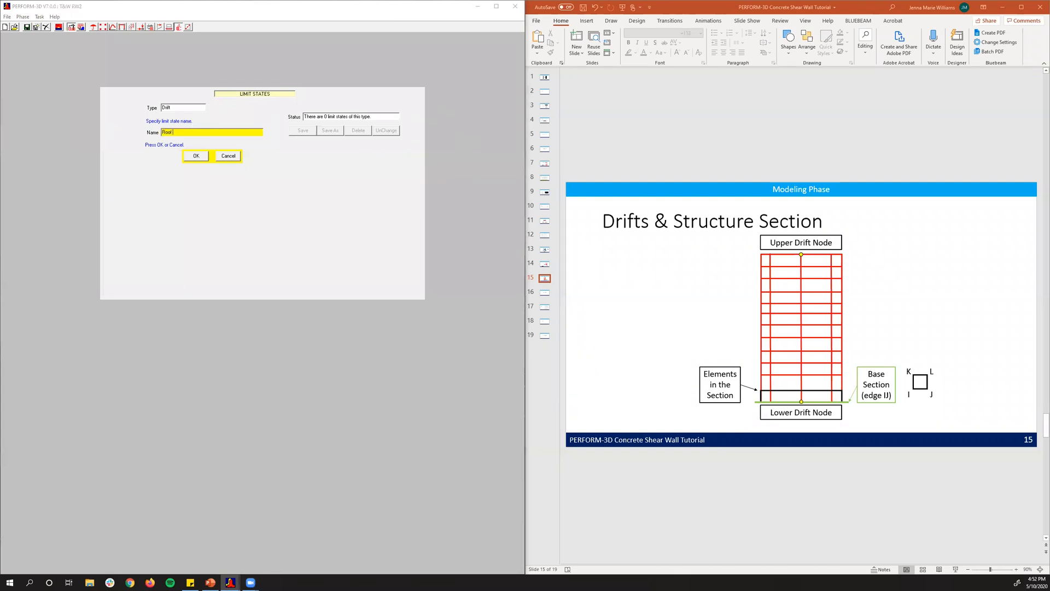
pyautogui.write('Roof Drift')
pyautogui.click(197, 158)
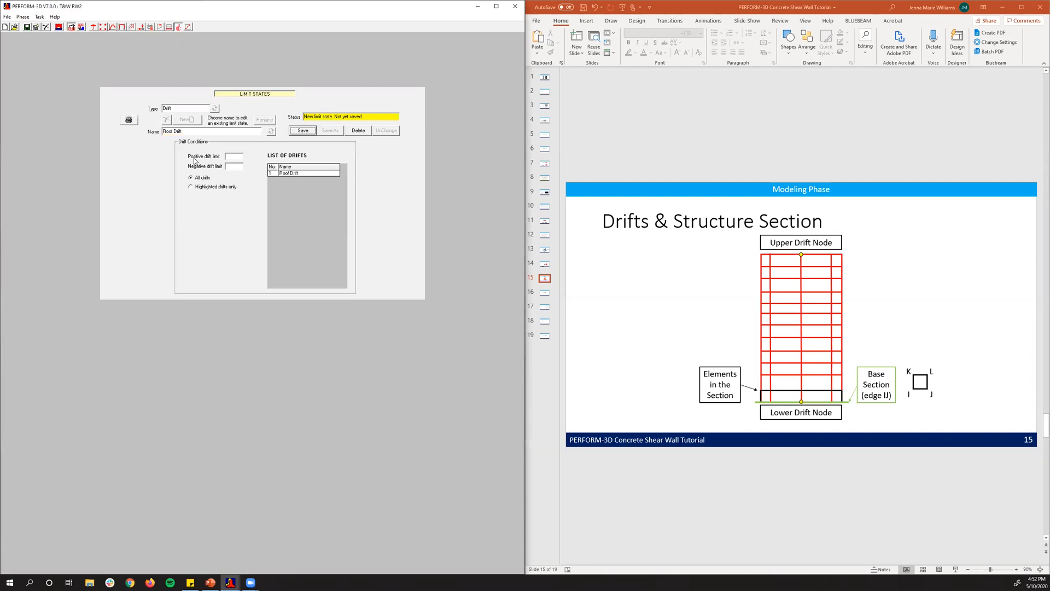
# Step: Set the Roof Drift limit state's positive and negative drift limits to 0.1 for all drifts and save it
pyautogui.click(232, 157)
pyautogui.write('0.1')
pyautogui.click(238, 167)
pyautogui.click(301, 131)
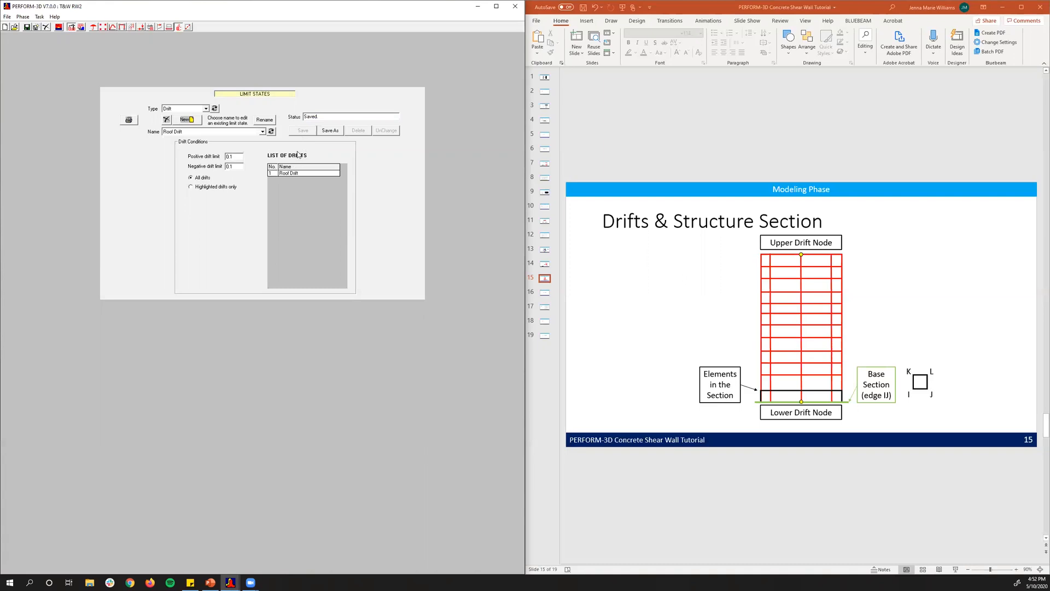
# Step: Switch the model to the analysis phase, open load case setup, and bring up the Set Up Load Cases slide for reference
pyautogui.click(547, 296)
pyautogui.click(545, 295)
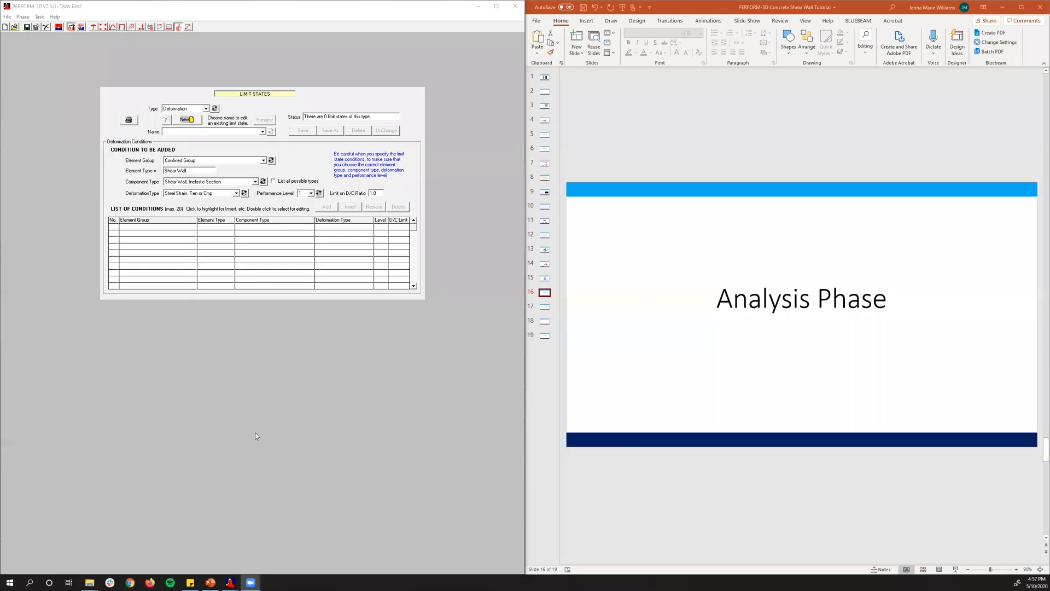
pyautogui.click(256, 436)
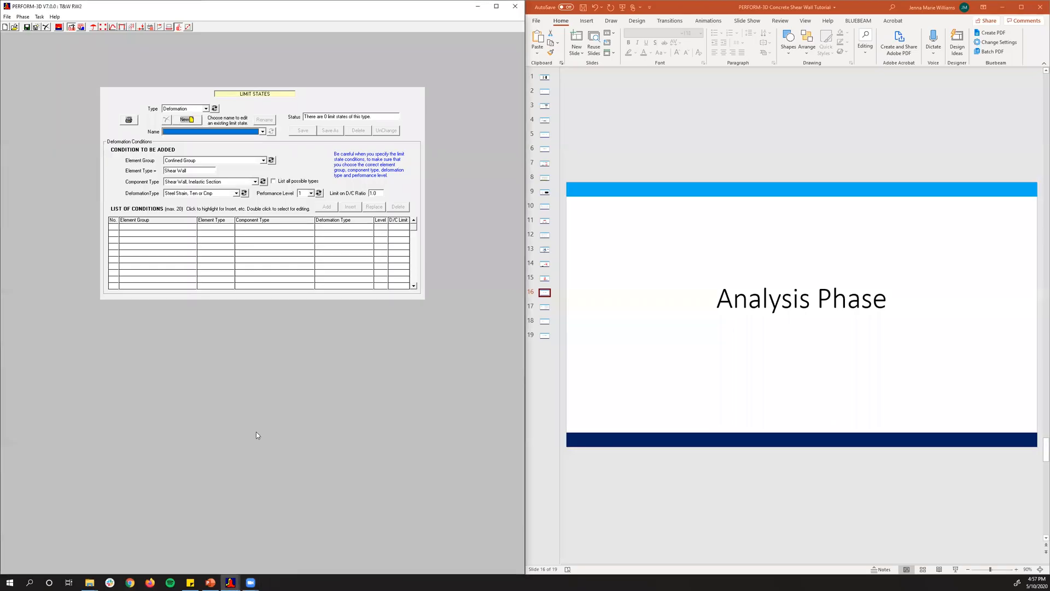
pyautogui.click(78, 28)
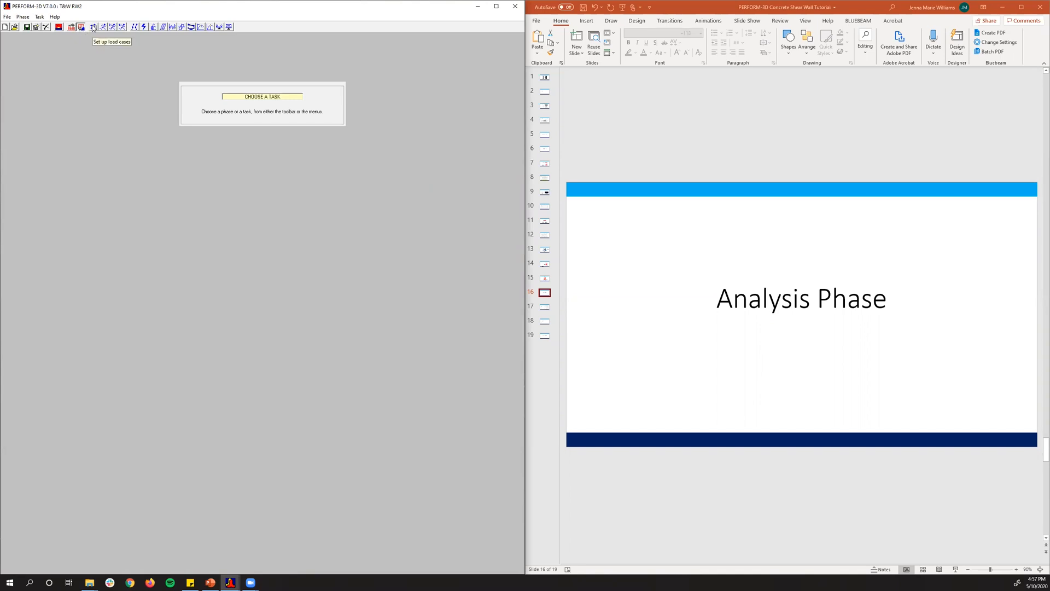
pyautogui.click(93, 27)
pyautogui.click(545, 307)
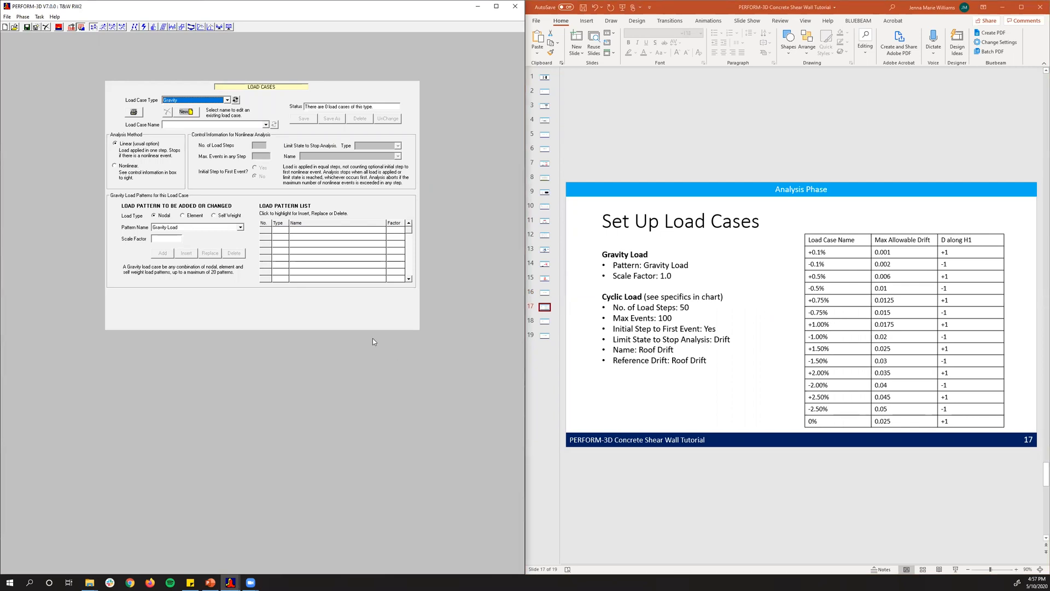
# Step: Create a new load case of type Gravity named Gravity Load
pyautogui.click(181, 102)
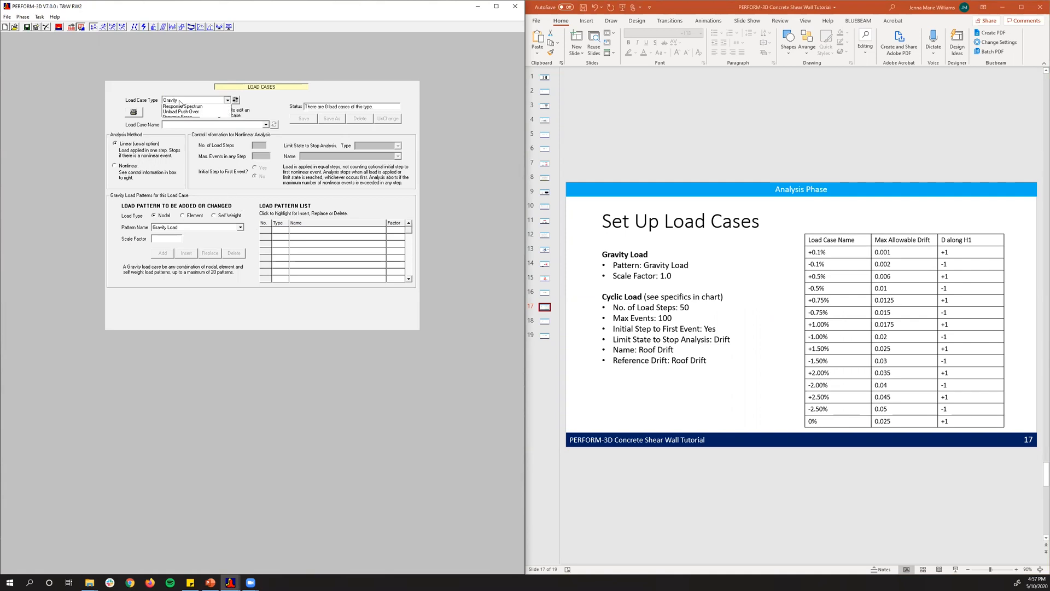
pyautogui.click(184, 106)
pyautogui.click(186, 112)
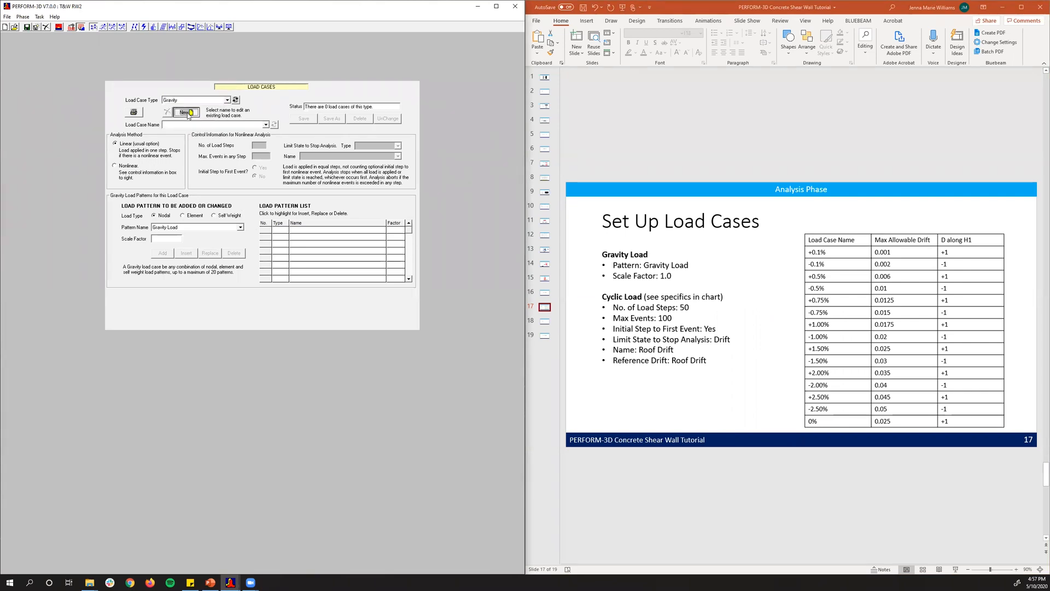
pyautogui.write('Gravity Loads')
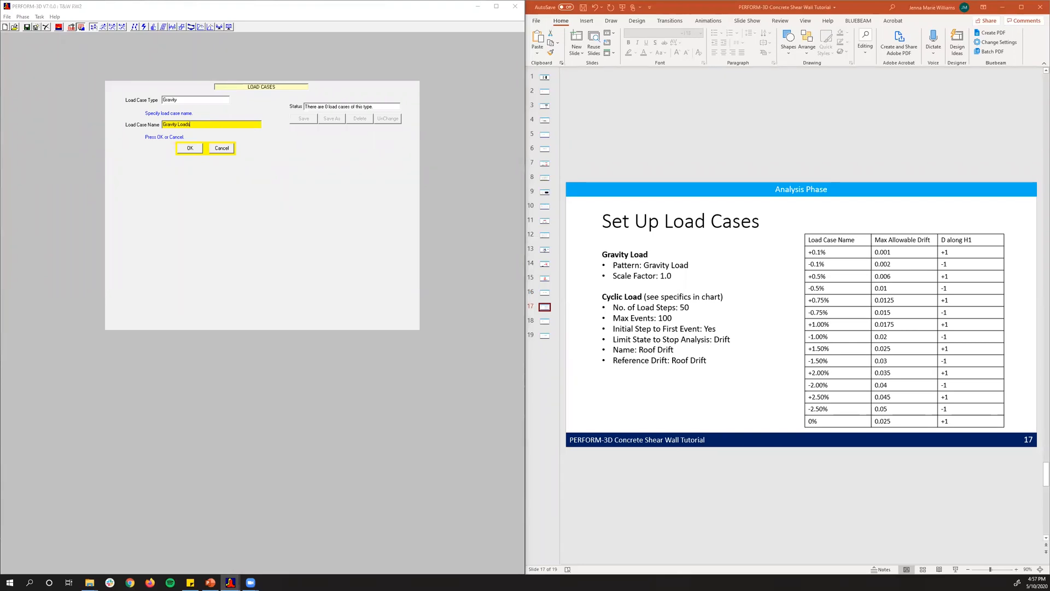
pyautogui.click(191, 147)
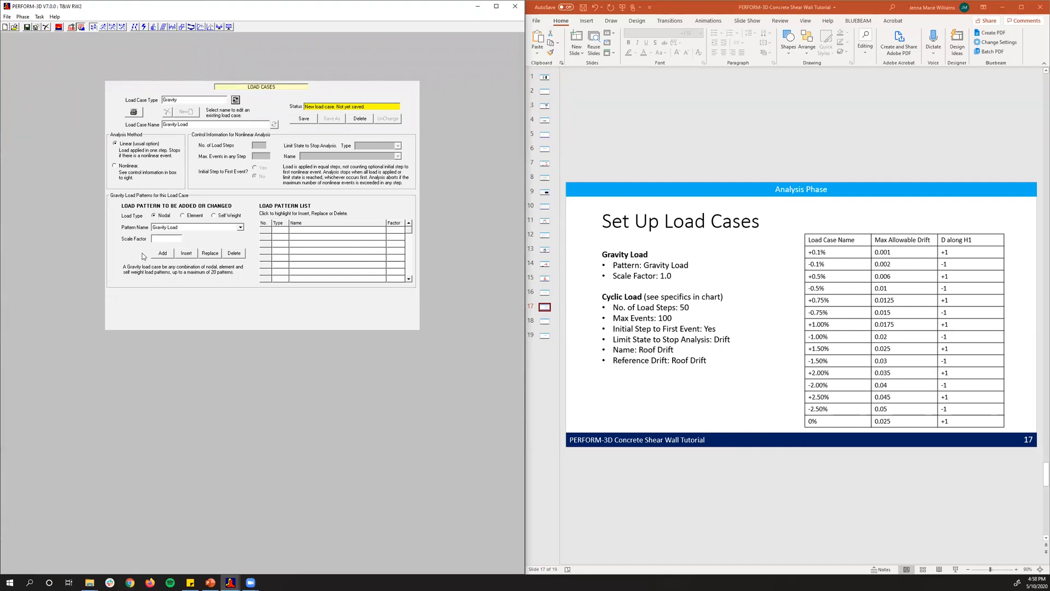
# Step: Choose the nodal Gravity Load pattern for the gravity load case and open its scale factor for editing
pyautogui.click(172, 227)
pyautogui.click(171, 234)
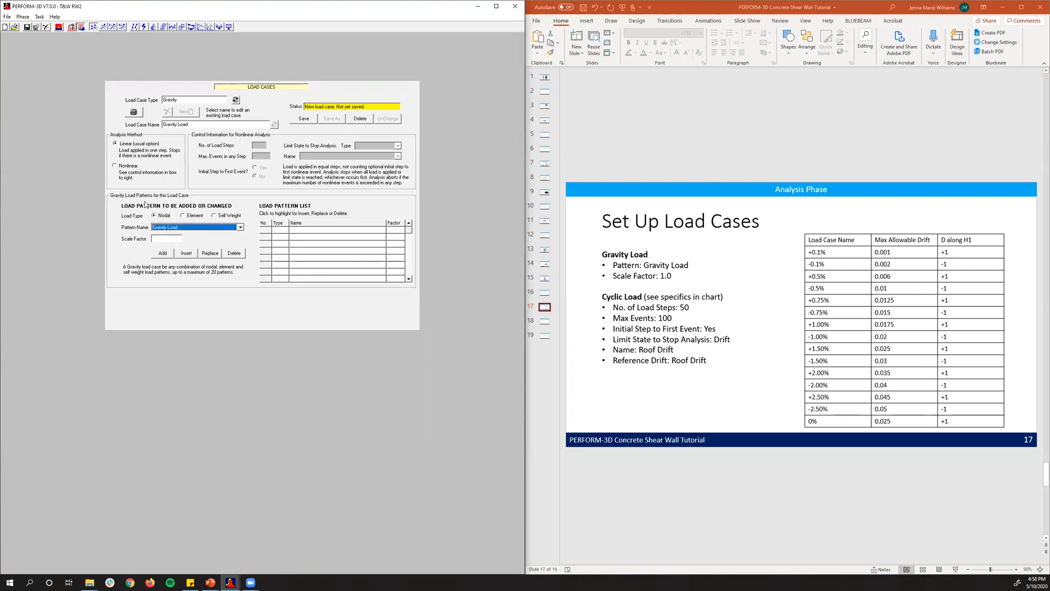
pyautogui.click(175, 238)
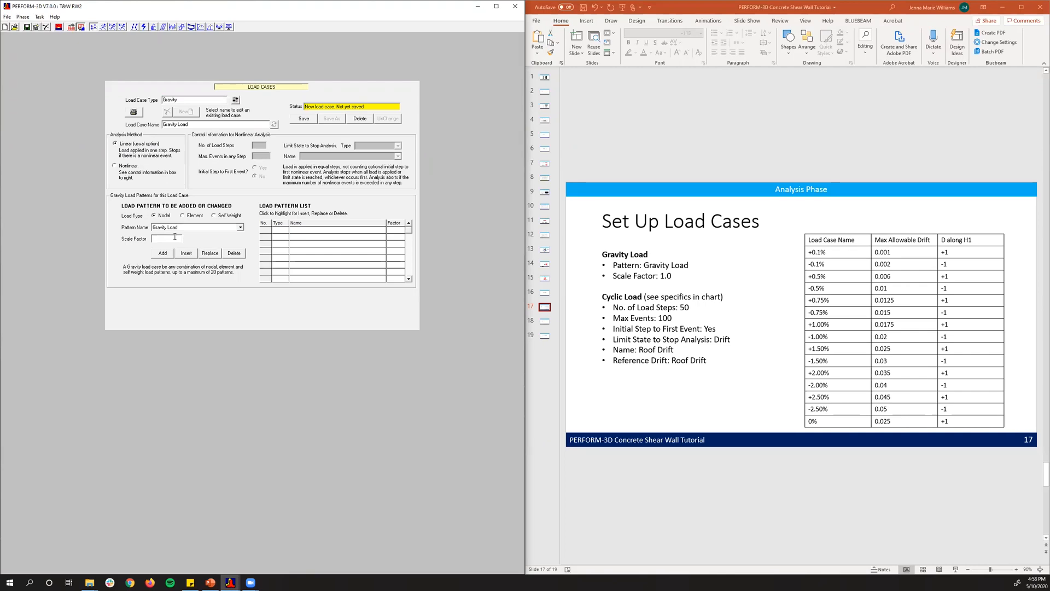
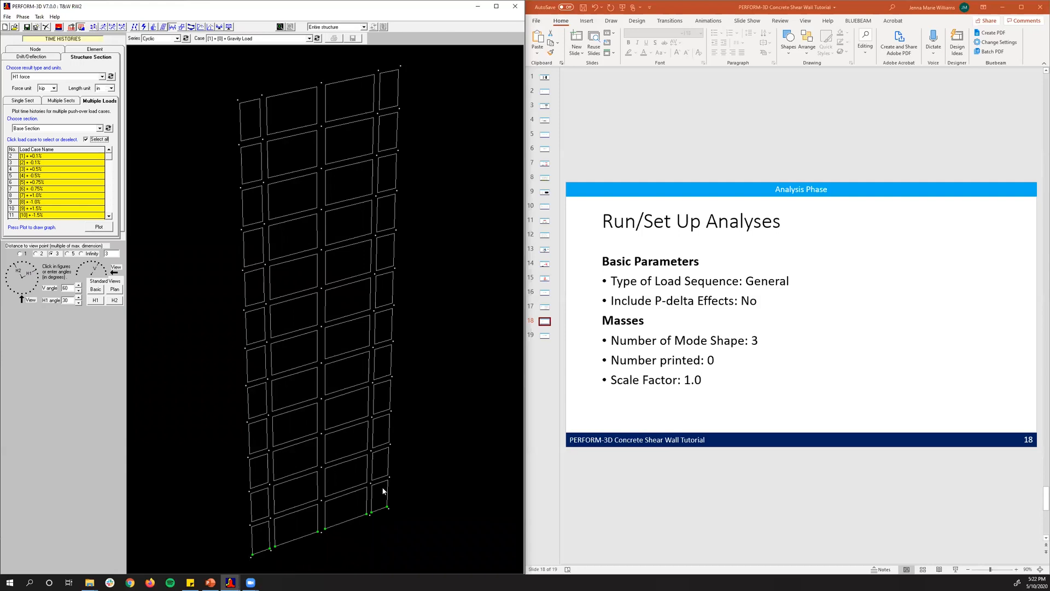
# Step: Plot the Base Section H1 force for all selected cyclic load cases and enlarge the plot to full screen
pyautogui.click(67, 127)
pyautogui.click(67, 134)
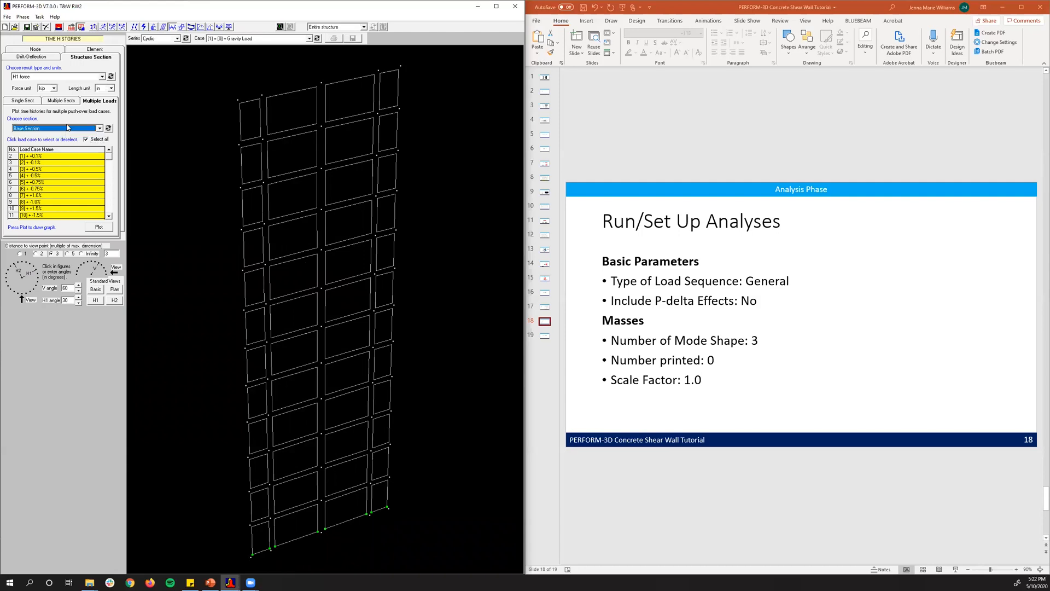
pyautogui.click(96, 228)
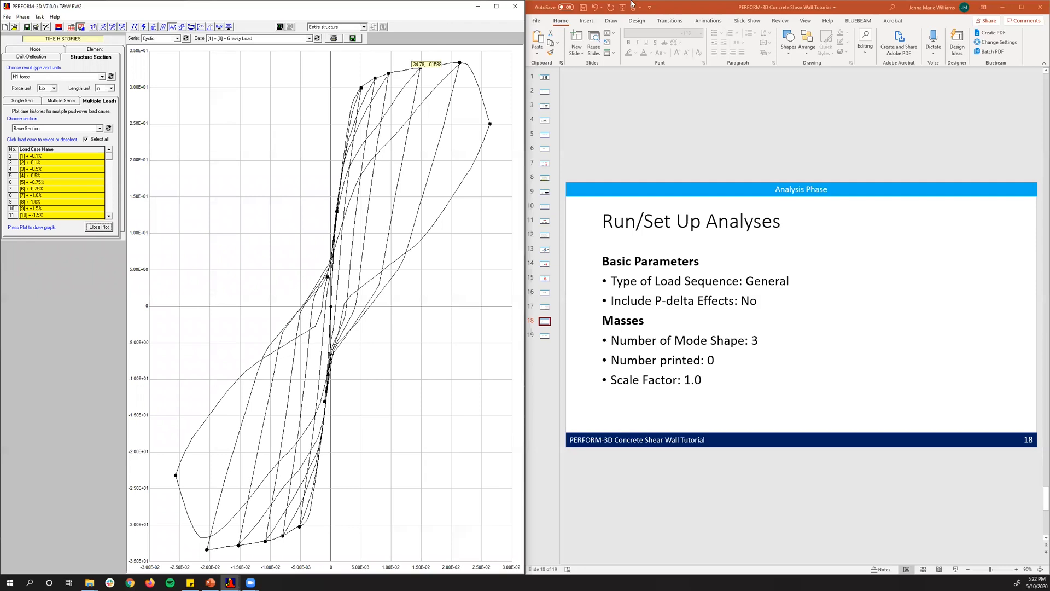
pyautogui.press('super+Up')
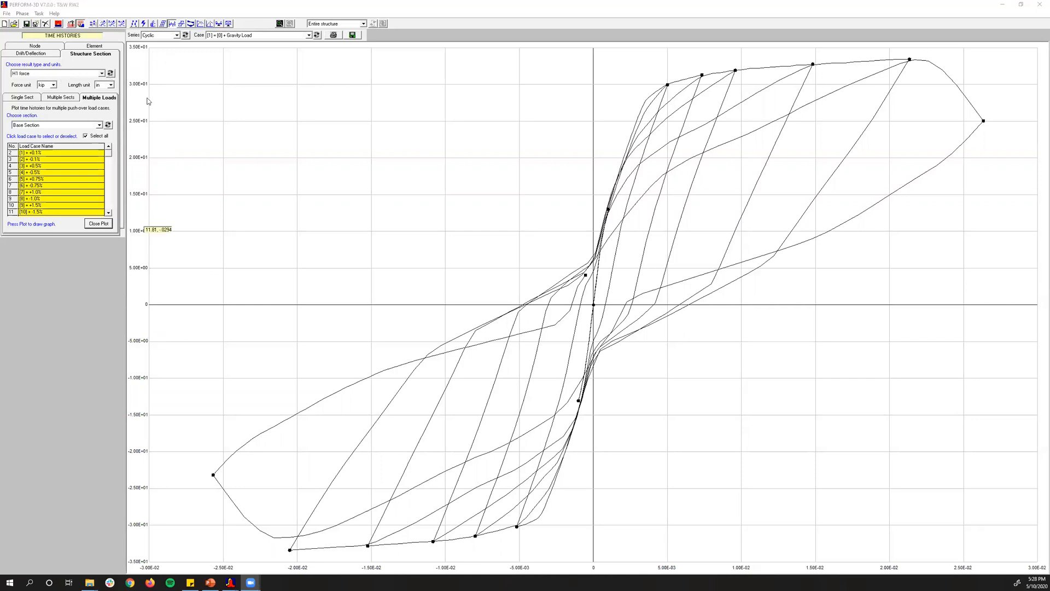
# Step: Plot the moment about H2 at Base Section for all selected cyclic load cases
pyautogui.click(57, 73)
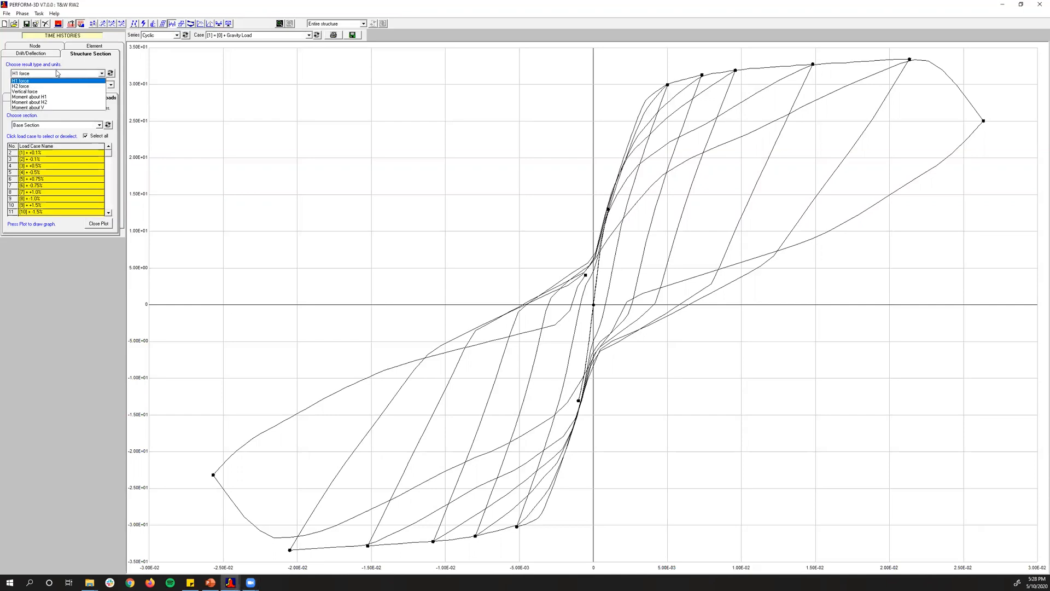
pyautogui.click(62, 102)
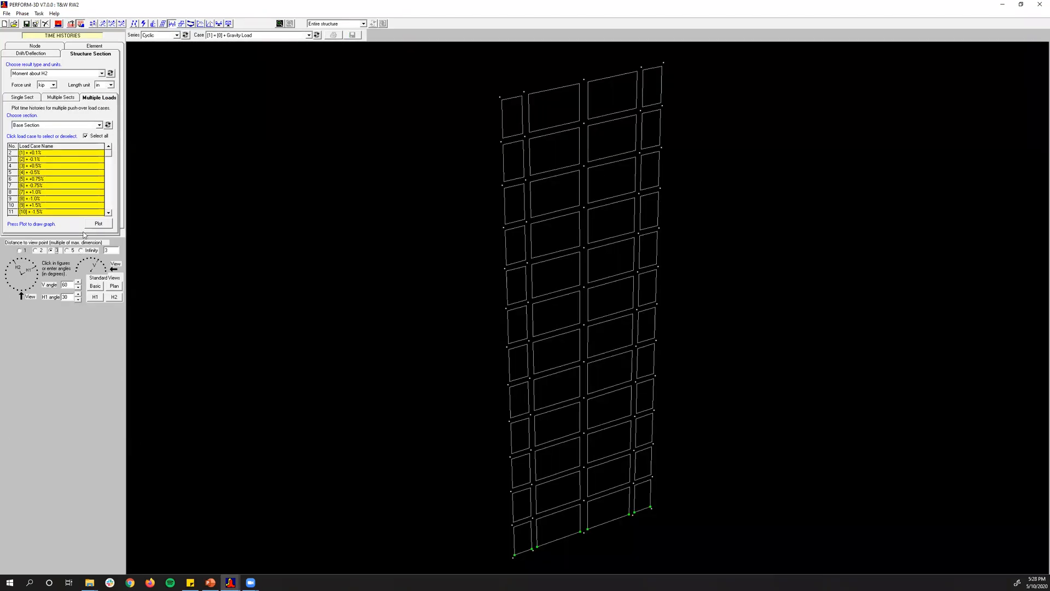
pyautogui.click(98, 223)
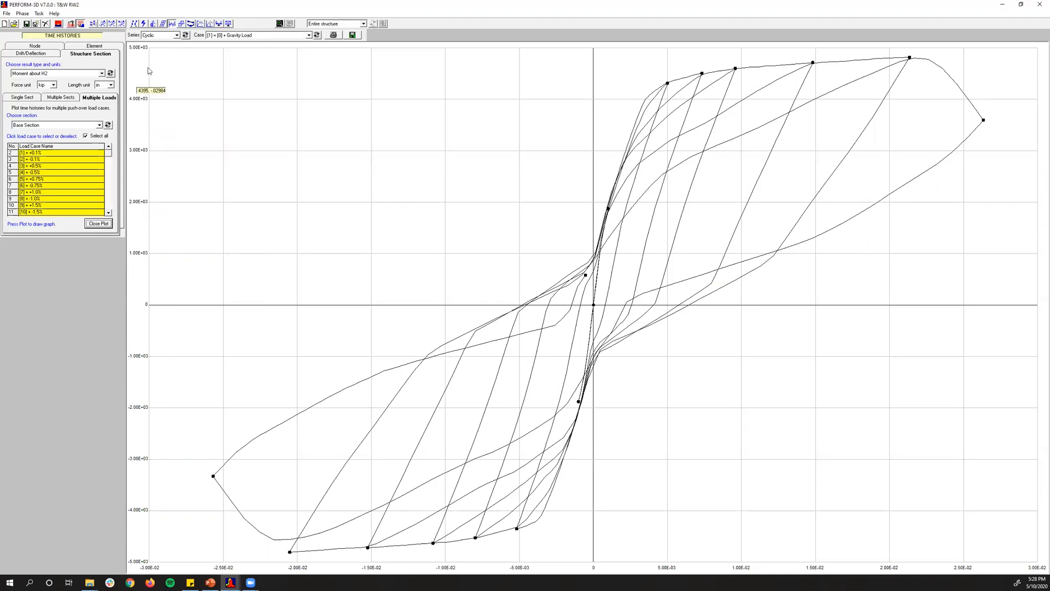
# Step: Return the Base Section result type to H1 force and redraw the plot for the selected load cases
pyautogui.click(73, 74)
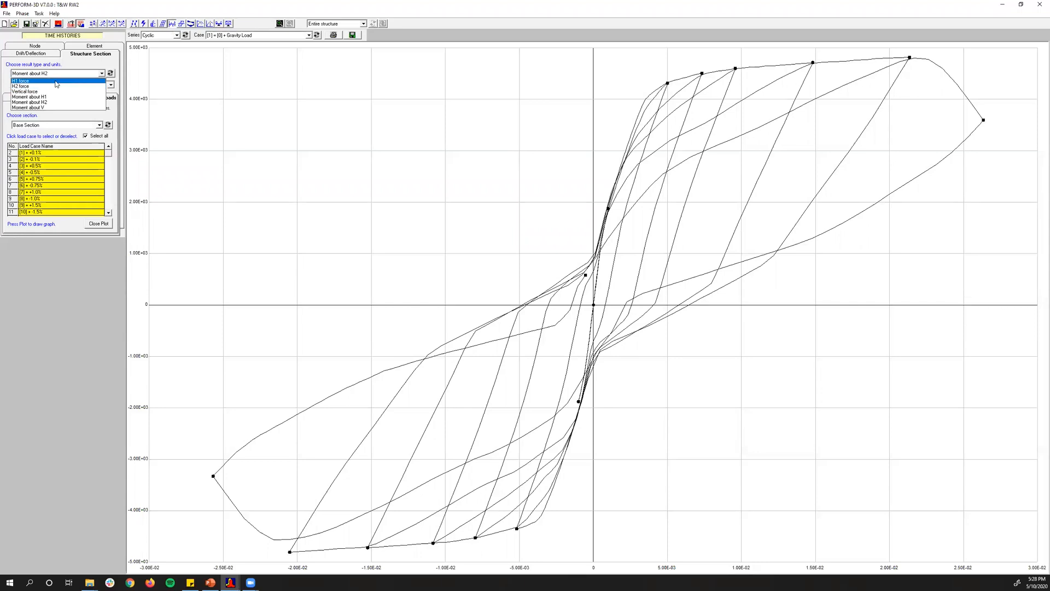
pyautogui.click(57, 82)
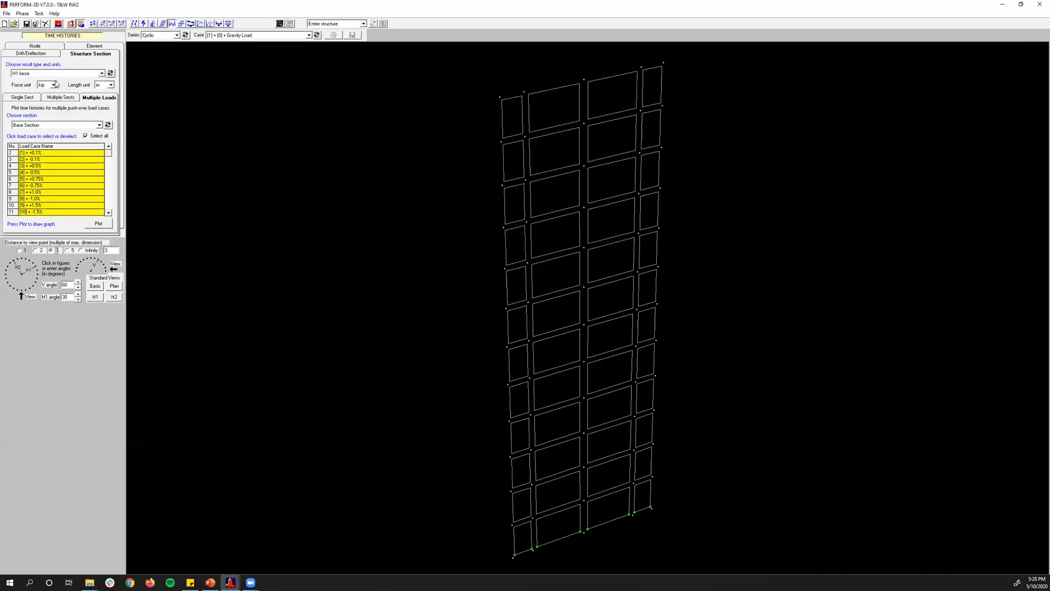
pyautogui.click(90, 224)
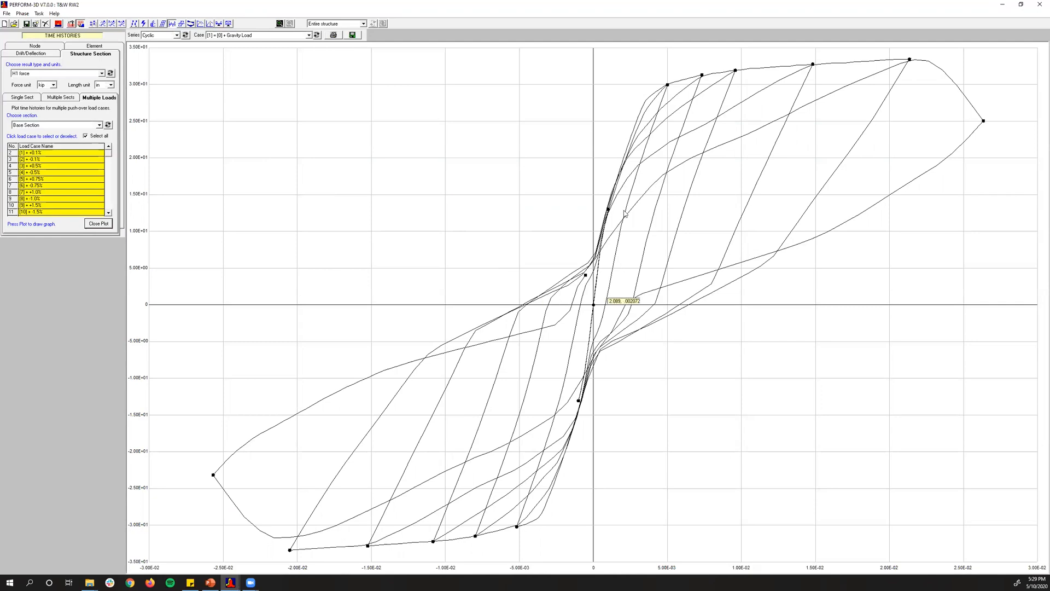
# Step: Start saving the plotted time history to a file, with the RW2 Live Tutorial folder under Documents, ARCE 511 as the user-defined location
pyautogui.click(353, 35)
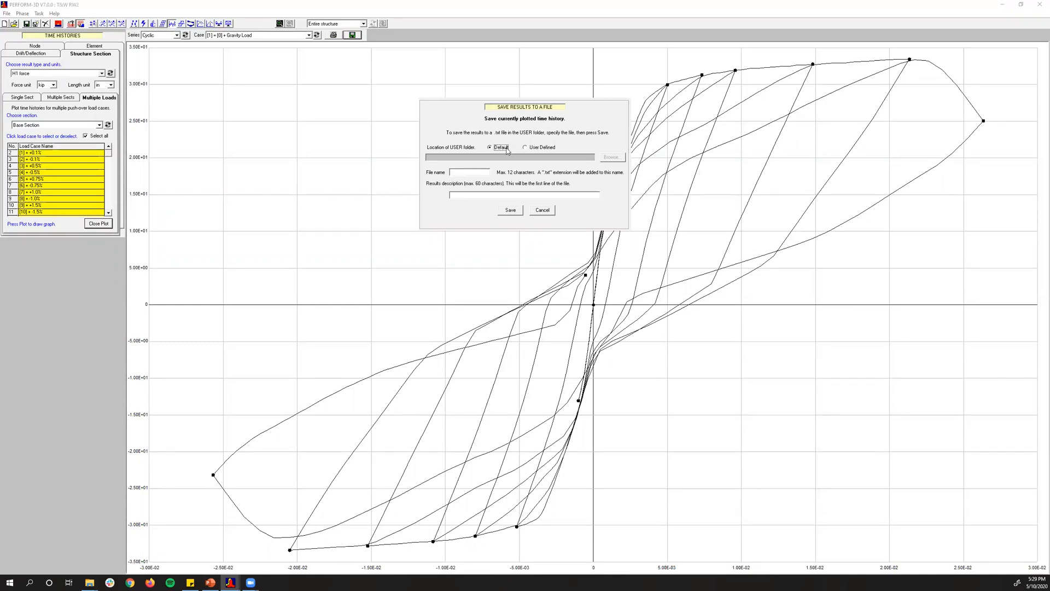
pyautogui.click(525, 148)
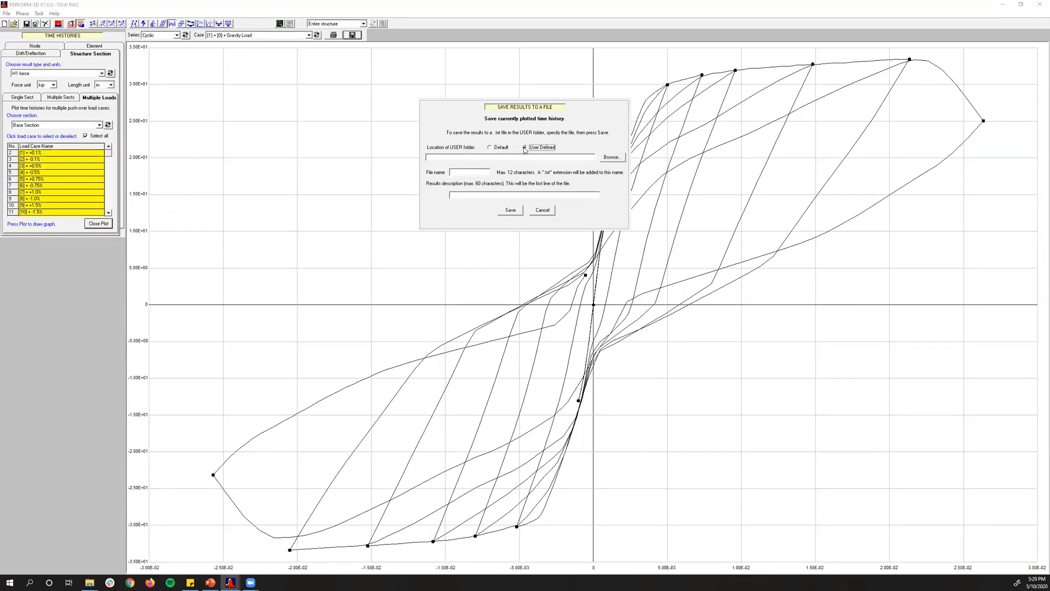
pyautogui.click(611, 159)
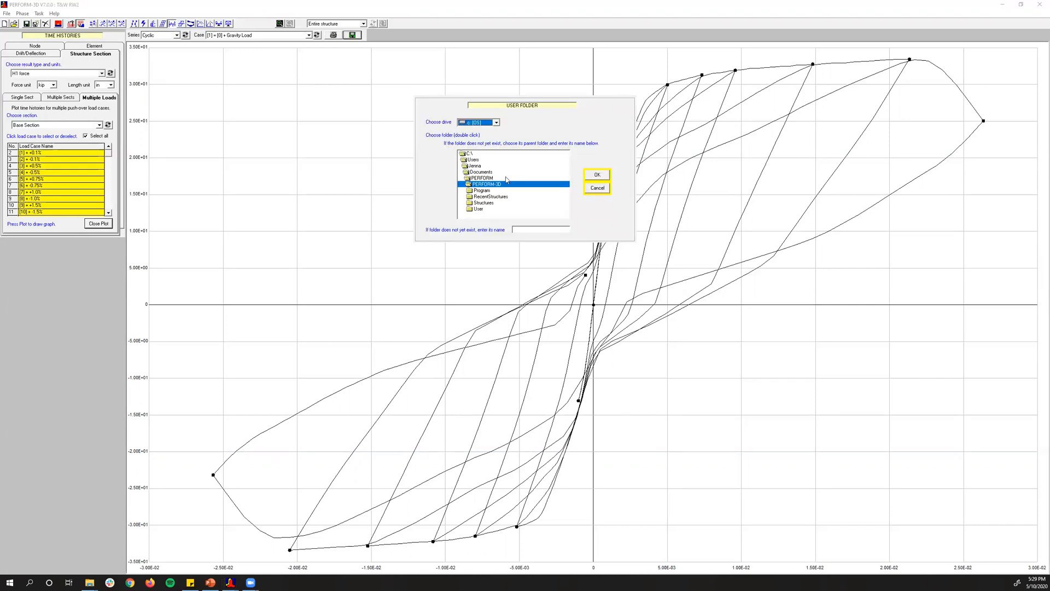
pyautogui.click(482, 173)
pyautogui.doubleClick(481, 172)
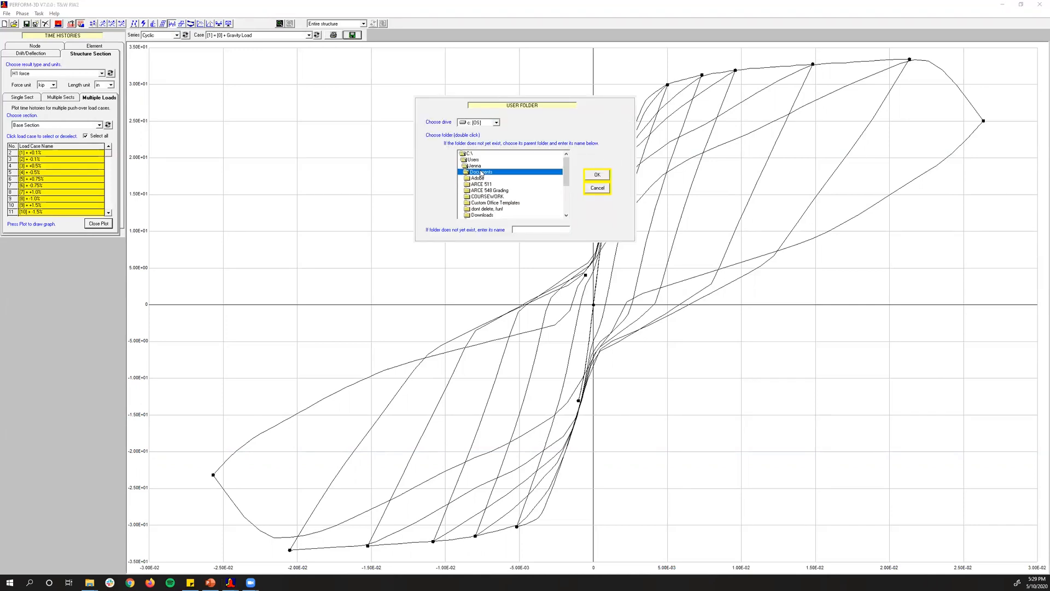
pyautogui.press('Down')
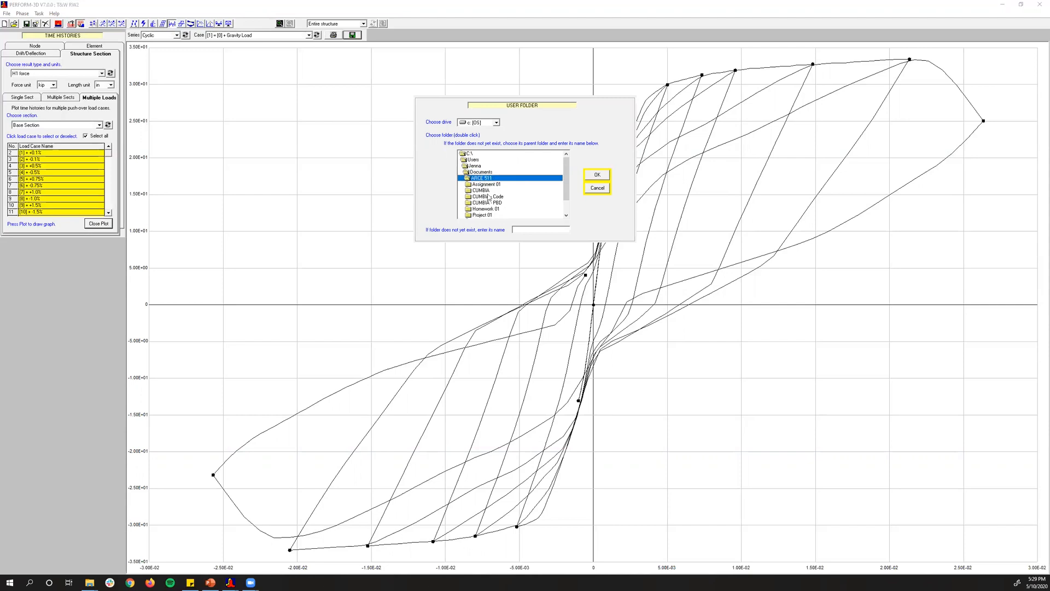
pyautogui.scroll(-1, 490, 205)
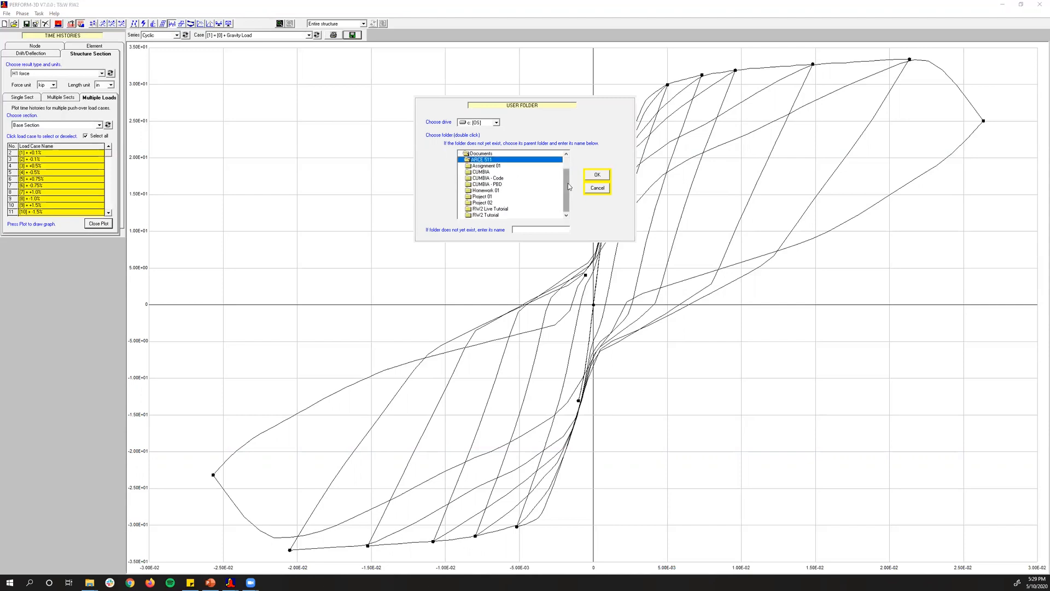
pyautogui.doubleClick(515, 210)
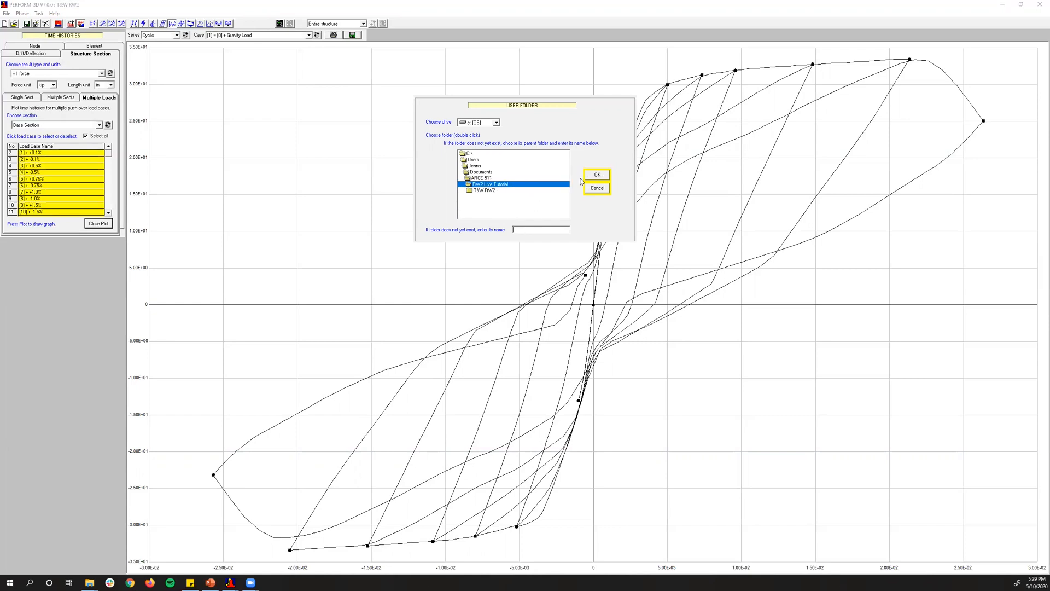
pyautogui.click(541, 191)
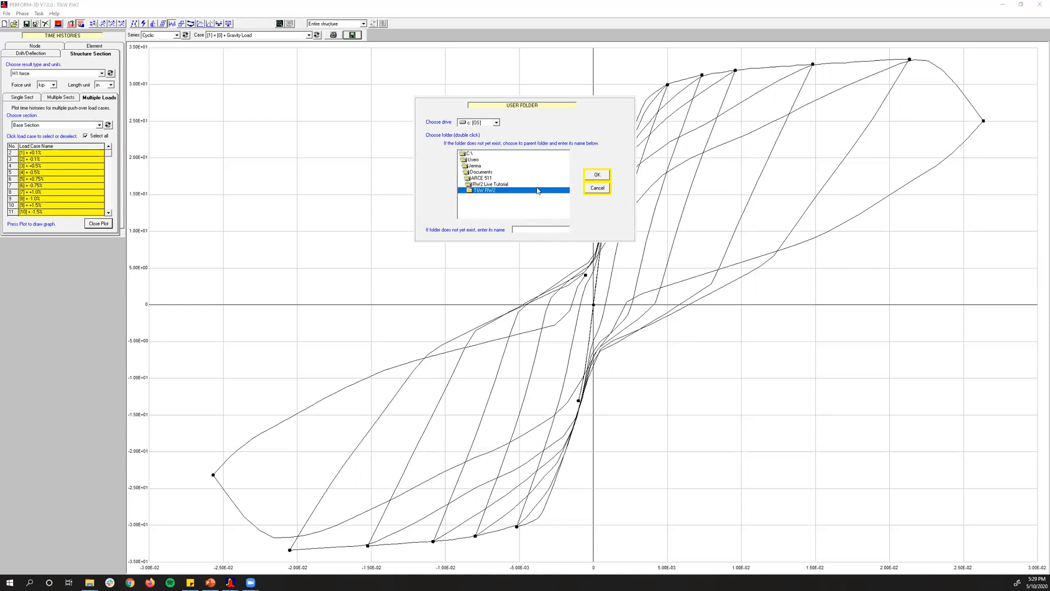
pyautogui.click(540, 184)
pyautogui.click(600, 175)
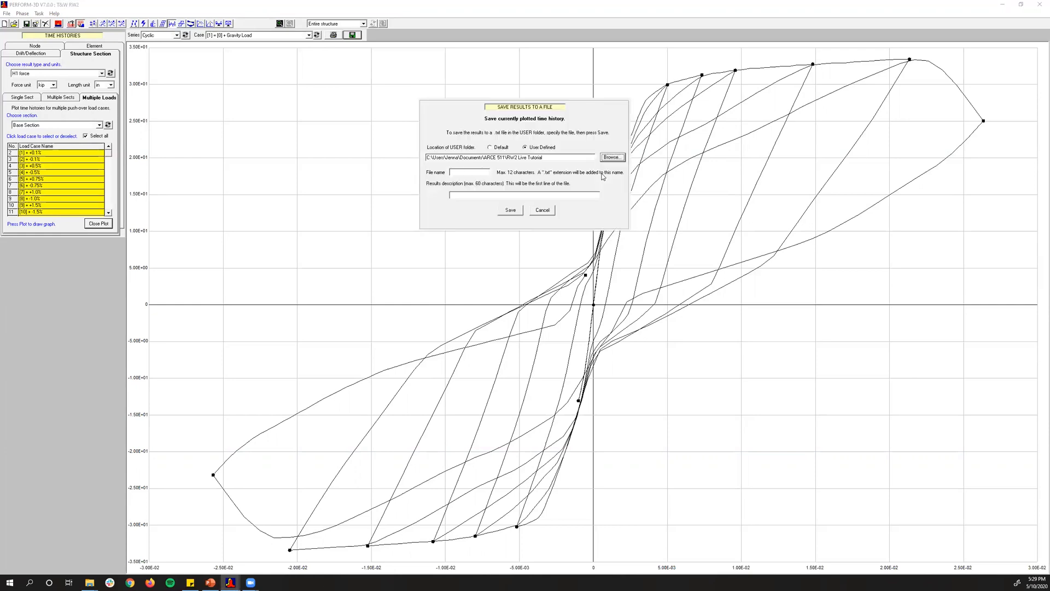
# Step: Save the plotted time history under the file name T&W Cyclic with the description "cyclic load hysteresis points"
pyautogui.click(485, 169)
pyautogui.write('T&W Cyclic')
pyautogui.click(488, 193)
pyautogui.write('cyclic load hysteresis points')
pyautogui.click(514, 214)
pyautogui.click(560, 213)
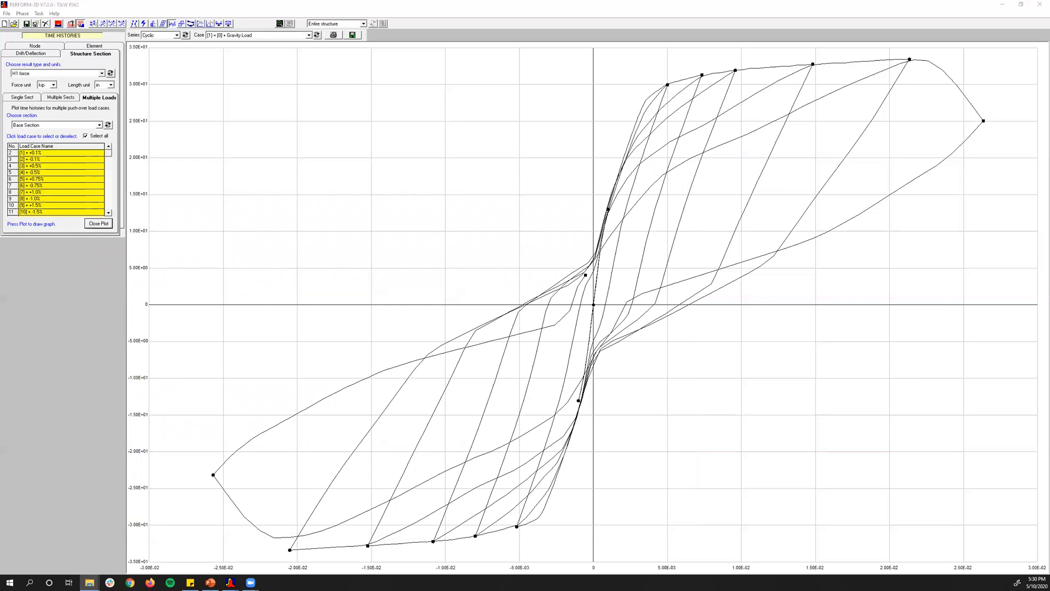
# Step: Switch to File Explorer, open the T&W Cyclic text file from the RW2 Live Tutorial folder and look through its exported hysteresis points
pyautogui.hotkey('alt', 'Tab')
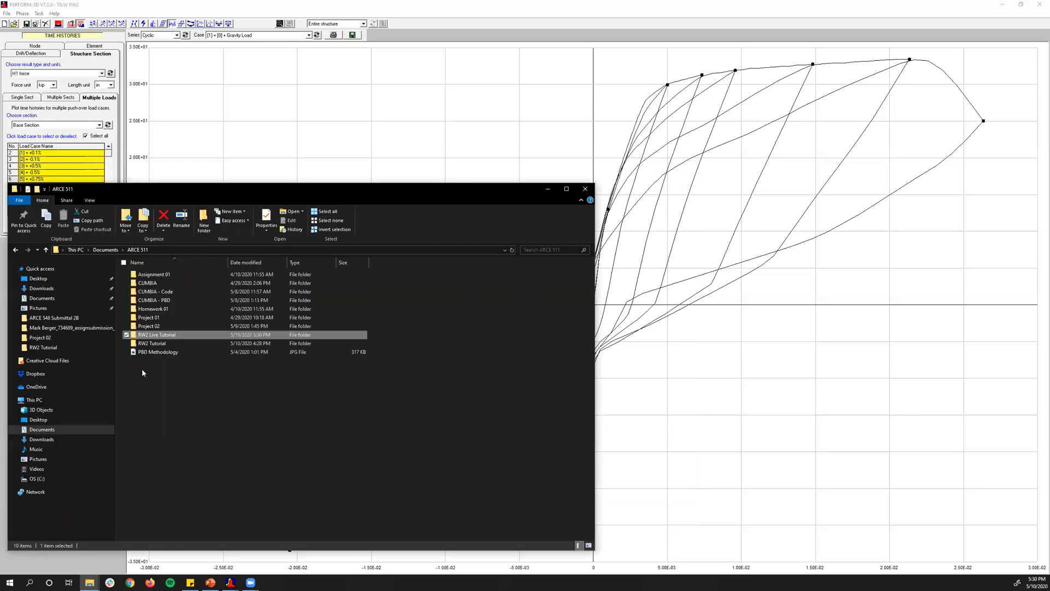
pyautogui.keyDown('ctrl'); pyautogui.click(151, 336); pyautogui.keyUp('ctrl')
pyautogui.doubleClick(151, 336)
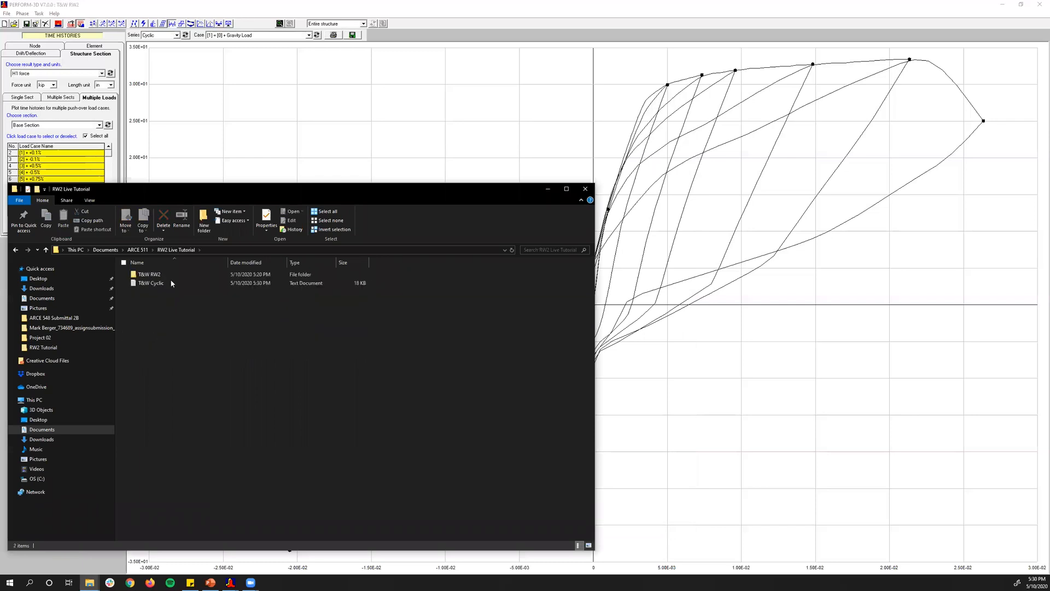
pyautogui.doubleClick(171, 282)
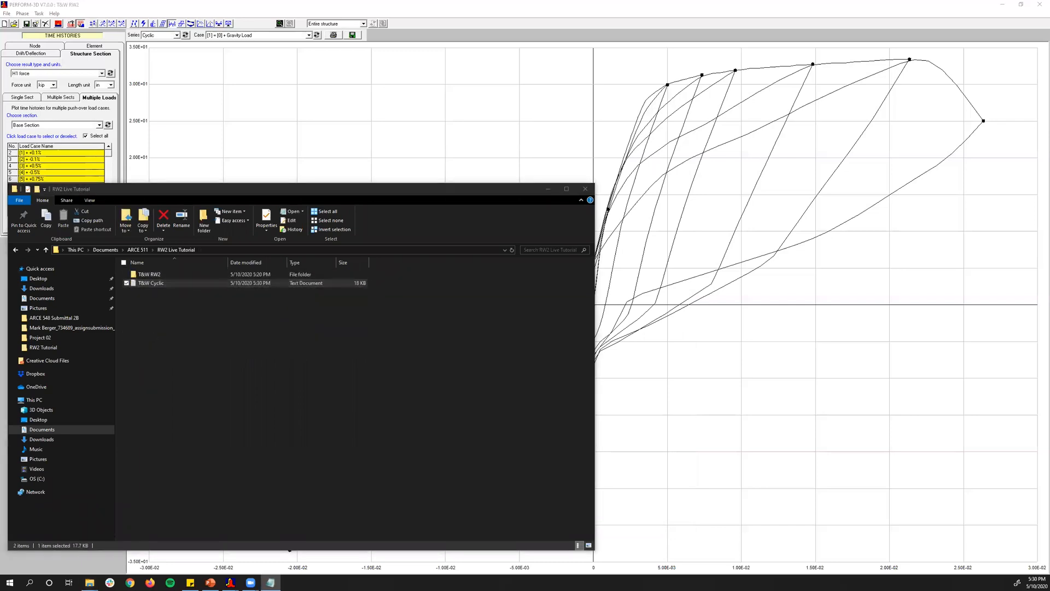
pyautogui.click(115, 233)
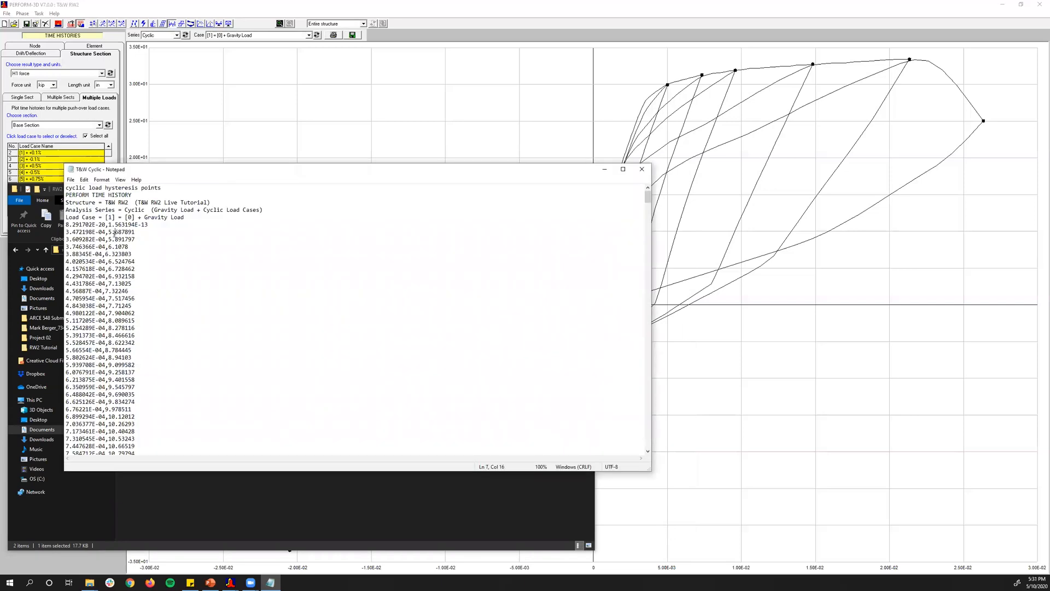
pyautogui.scroll(-6, 117, 236)
pyautogui.scroll(1, 117, 264)
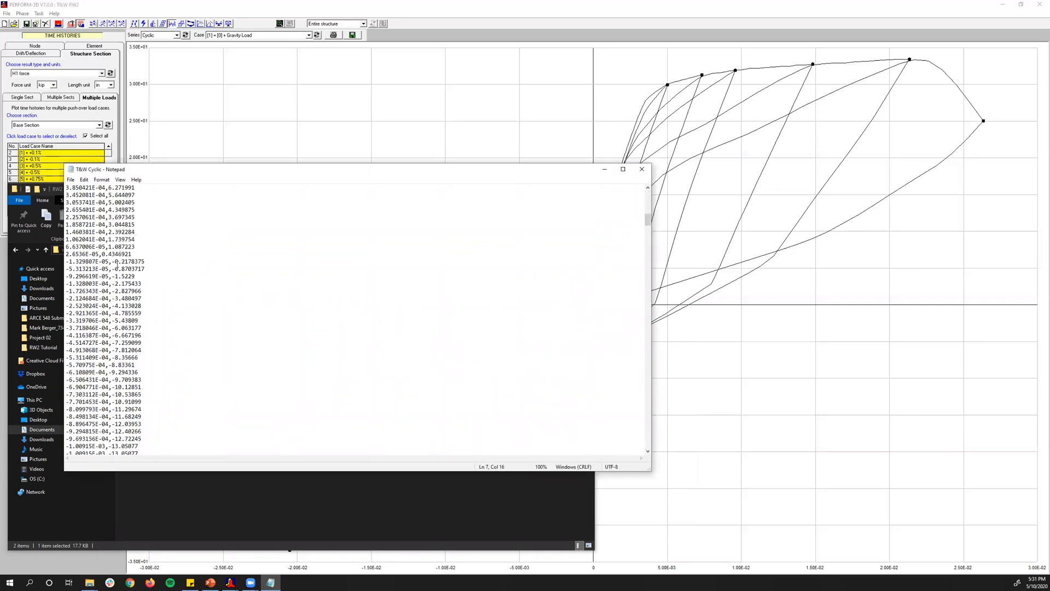
pyautogui.scroll(6, 123, 263)
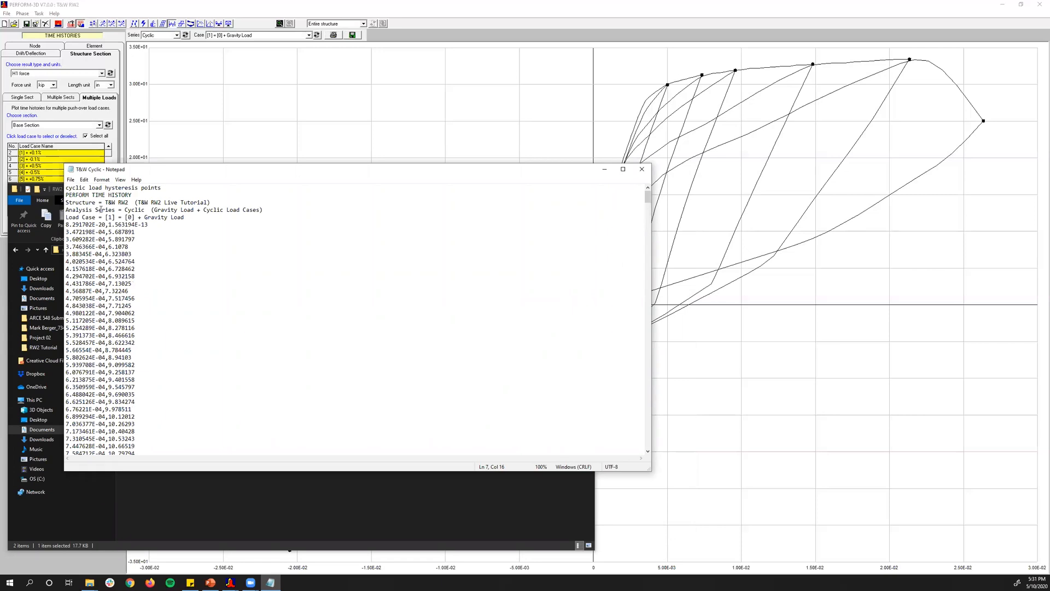